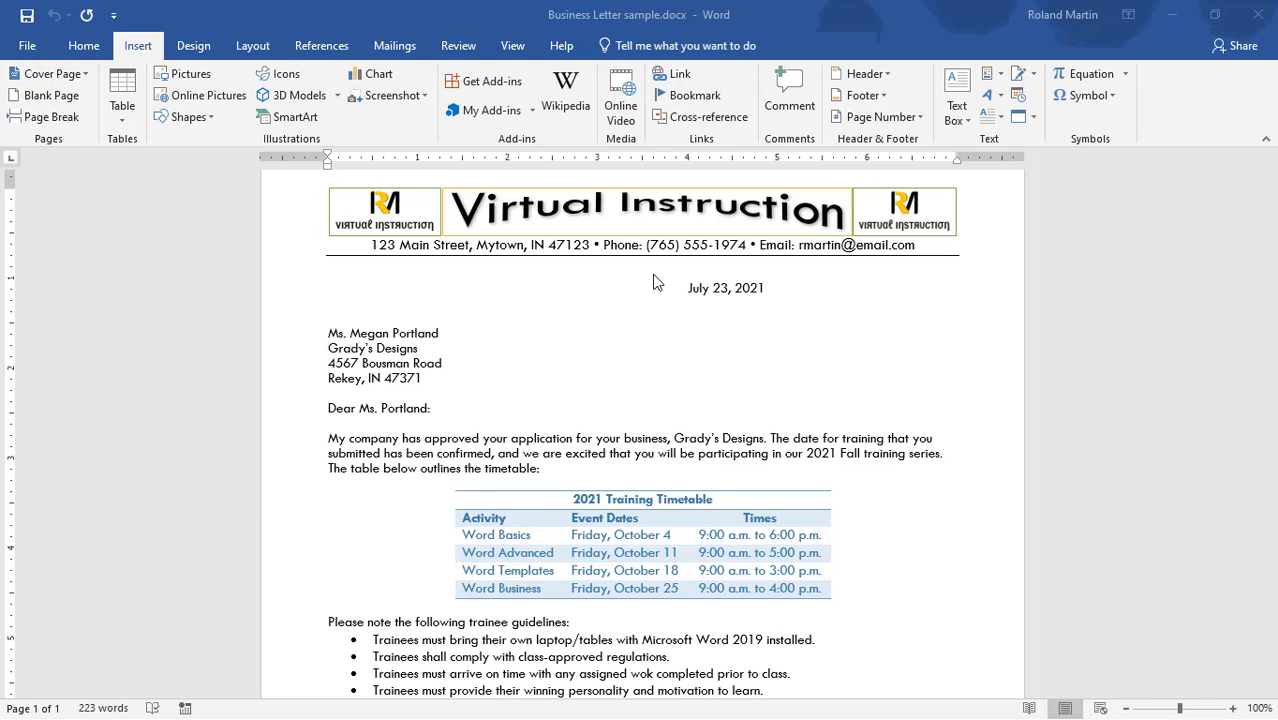
pyautogui.scroll(-6, 653, 280)
pyautogui.scroll(-2, 655, 281)
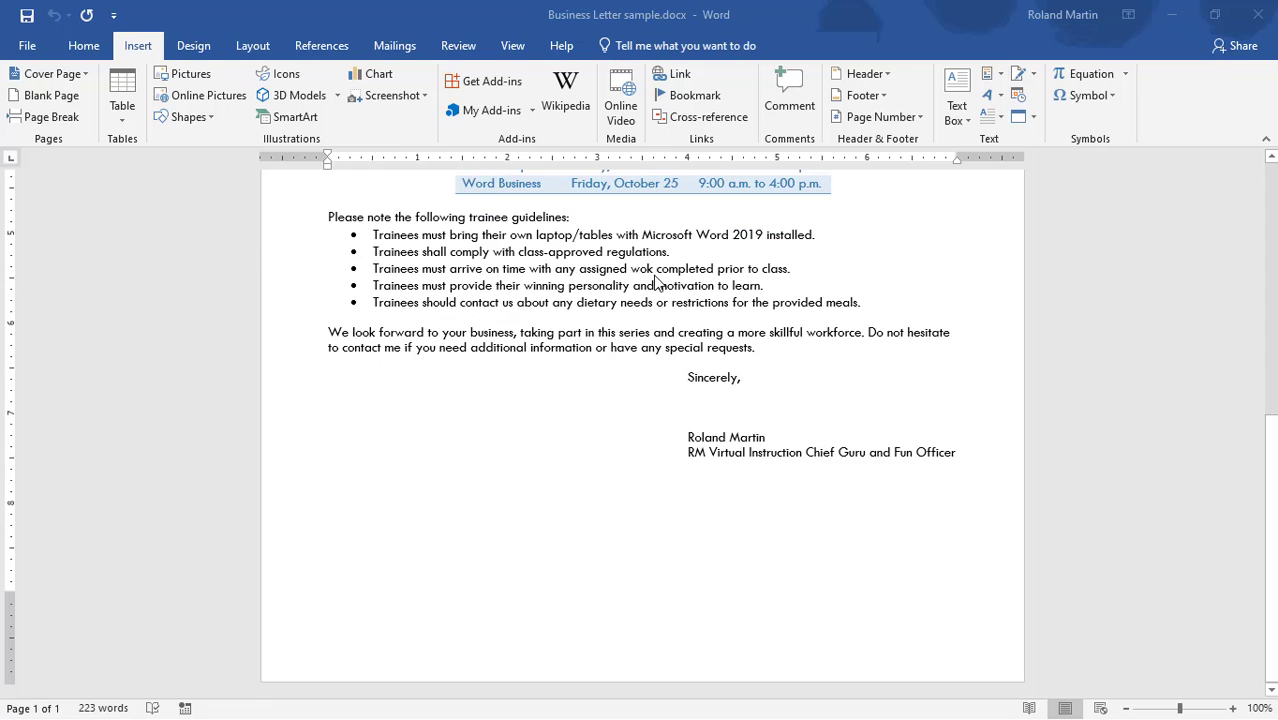
pyautogui.scroll(1, 655, 281)
pyautogui.scroll(3, 638, 298)
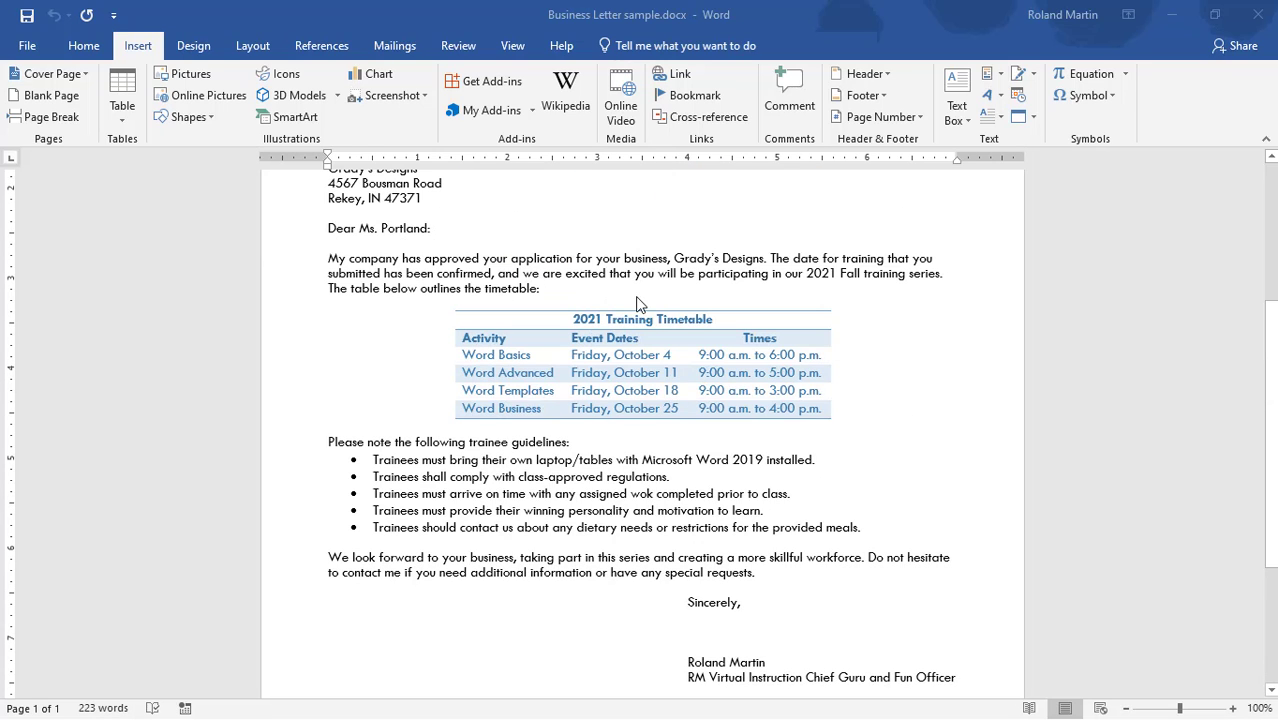
pyautogui.scroll(3, 618, 400)
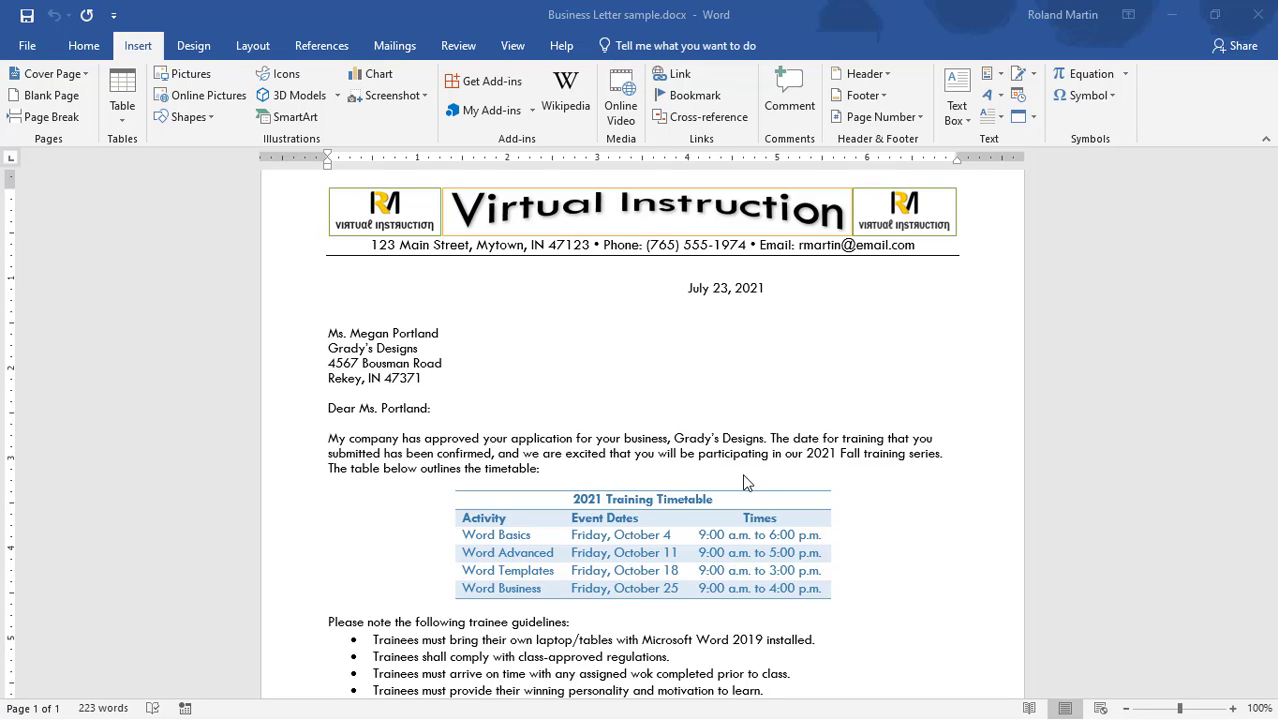
# Insert blank lines between the 2021 Training Timetable and the "Please note the following trainee guidelines:" line, and save the letter.
pyautogui.scroll(-5, 743, 482)
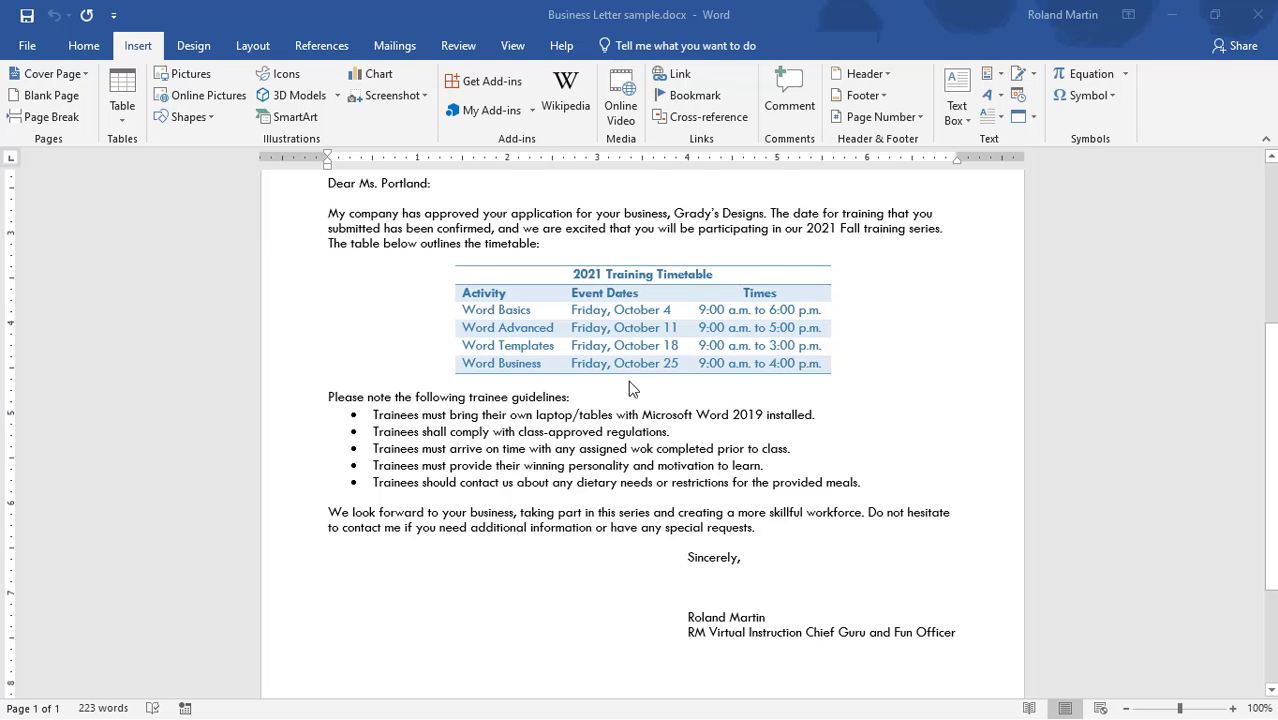
pyautogui.click(330, 397)
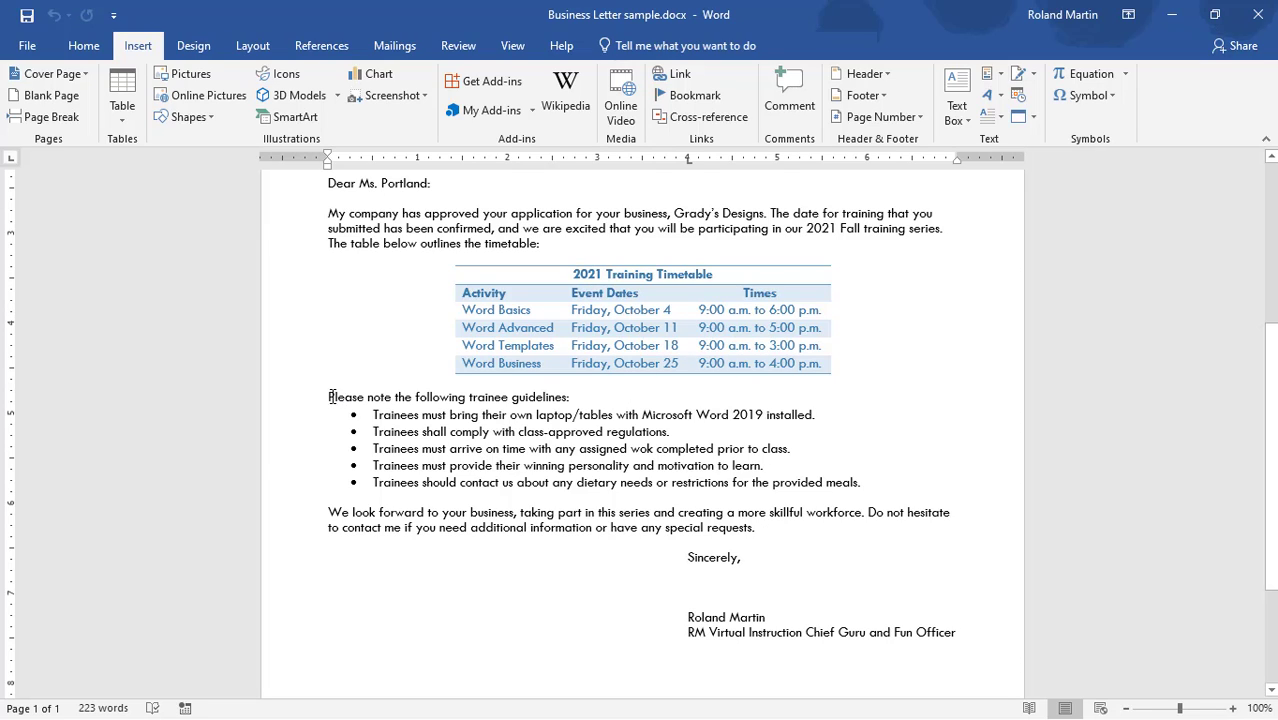
pyautogui.press('Return')
pyautogui.press('Return')
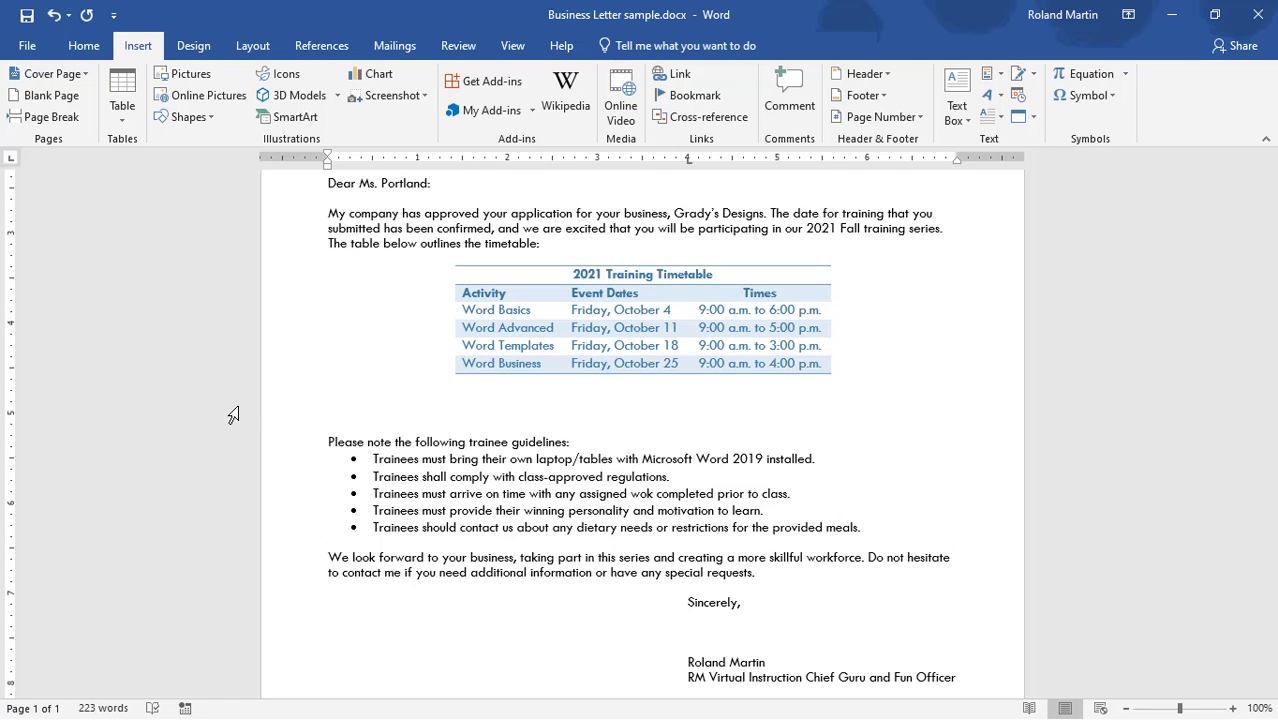
pyautogui.hotkey('ctrl', 's')
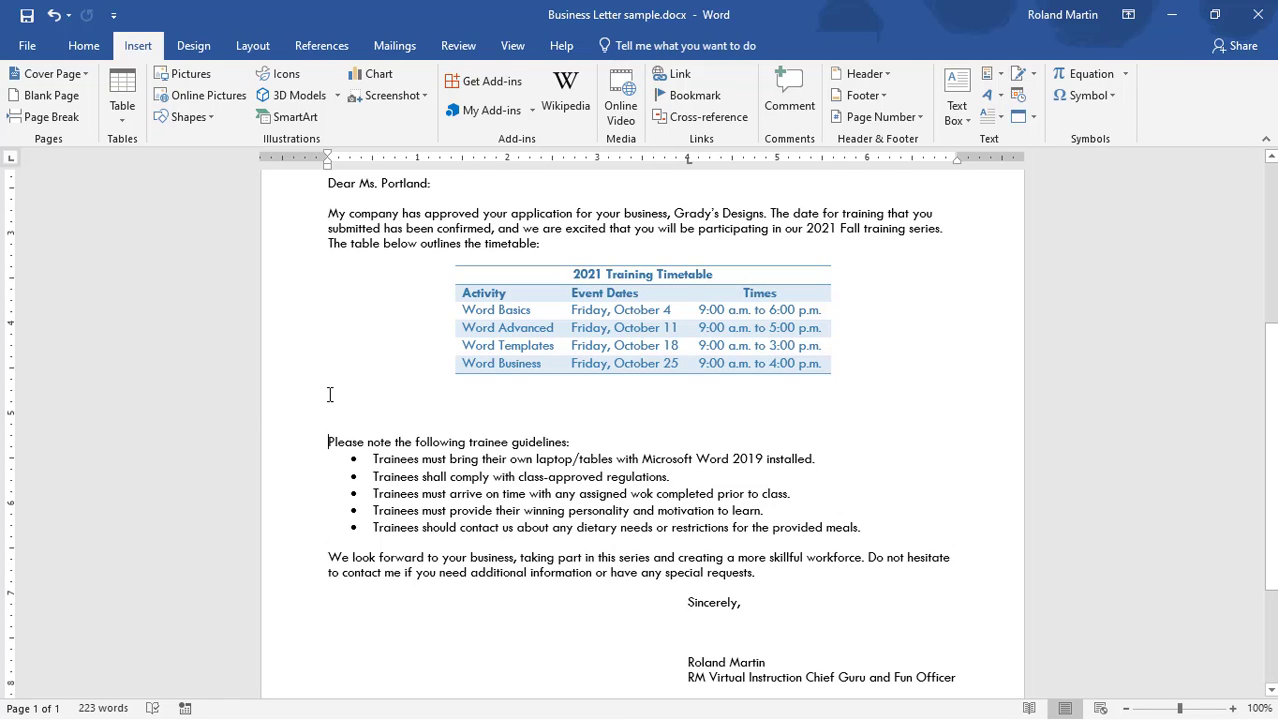
# Draw a "Not Allowed" Symbol shape about 1.09" wide and 0.71" high in the blank space below the timetable.
pyautogui.click(330, 395)
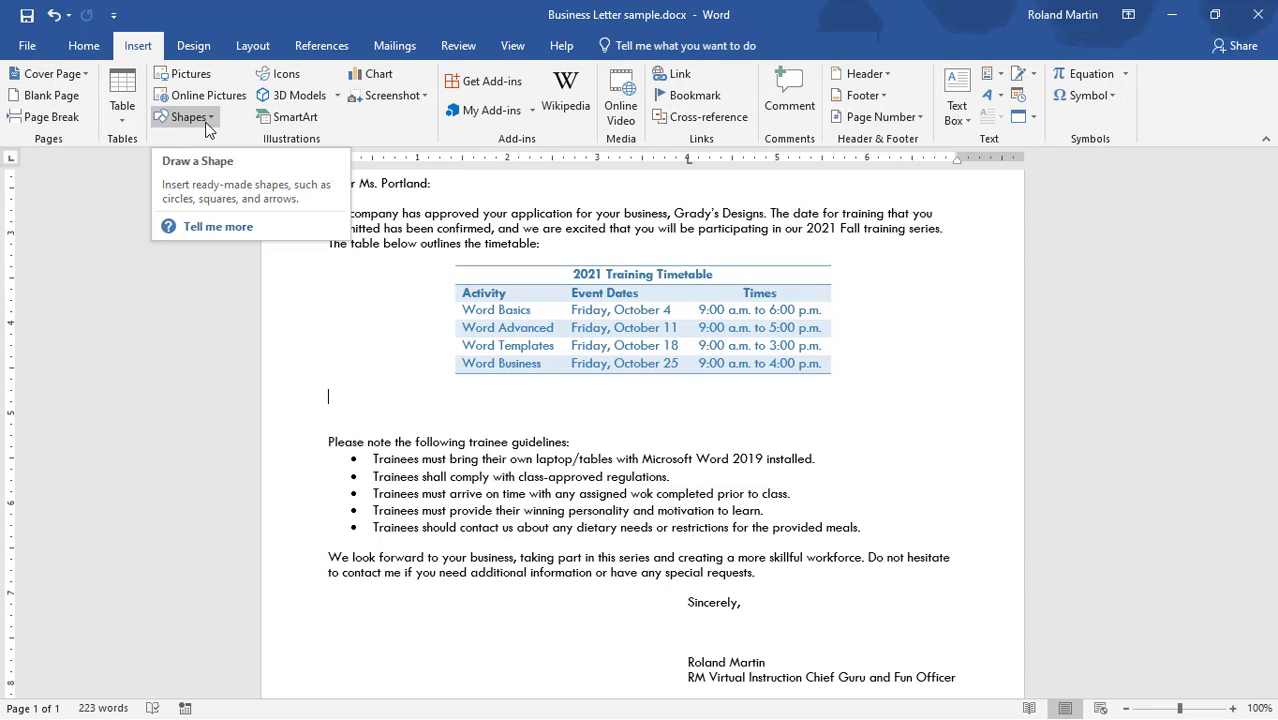
pyautogui.click(207, 122)
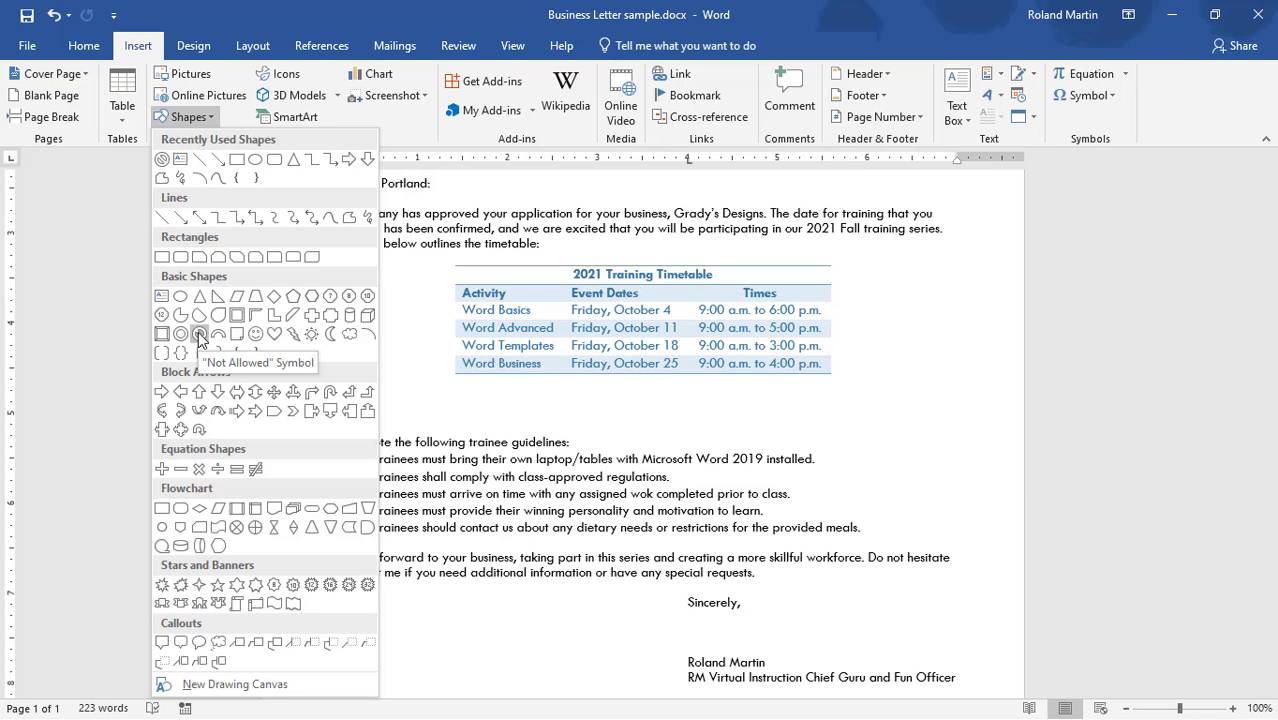
pyautogui.click(198, 333)
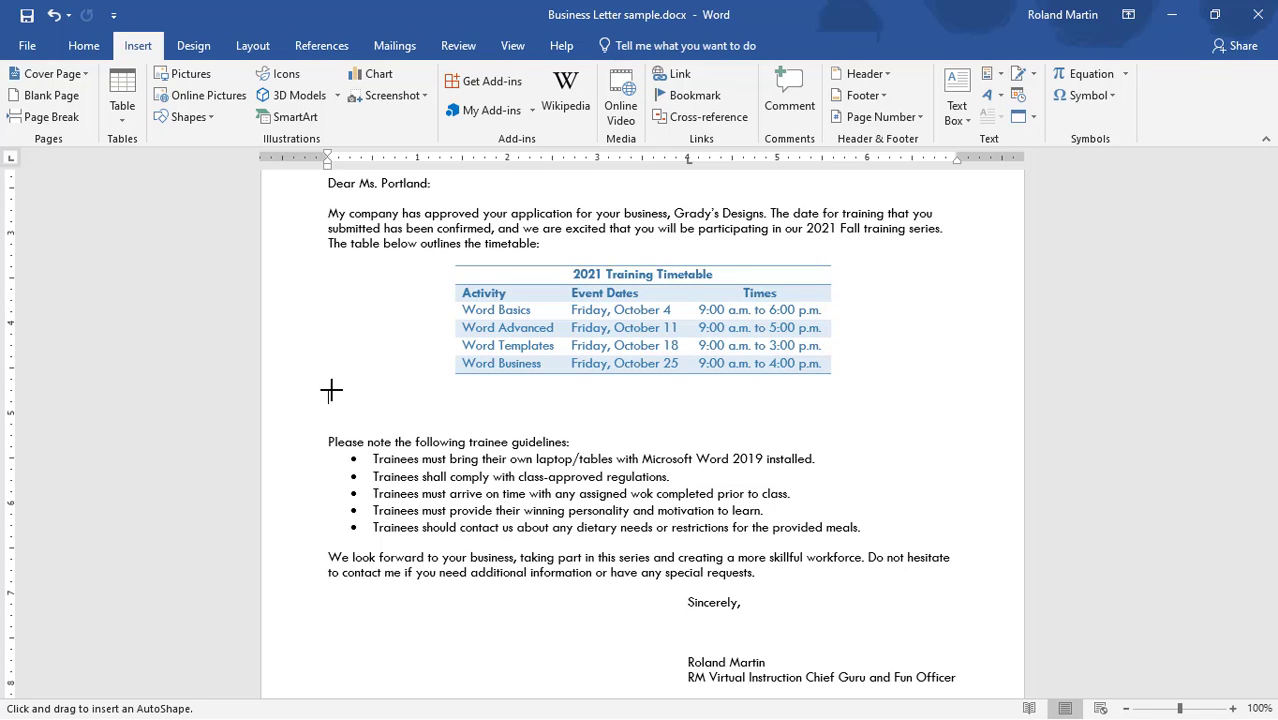
pyautogui.moveTo(331, 390); pyautogui.dragTo(430, 455)
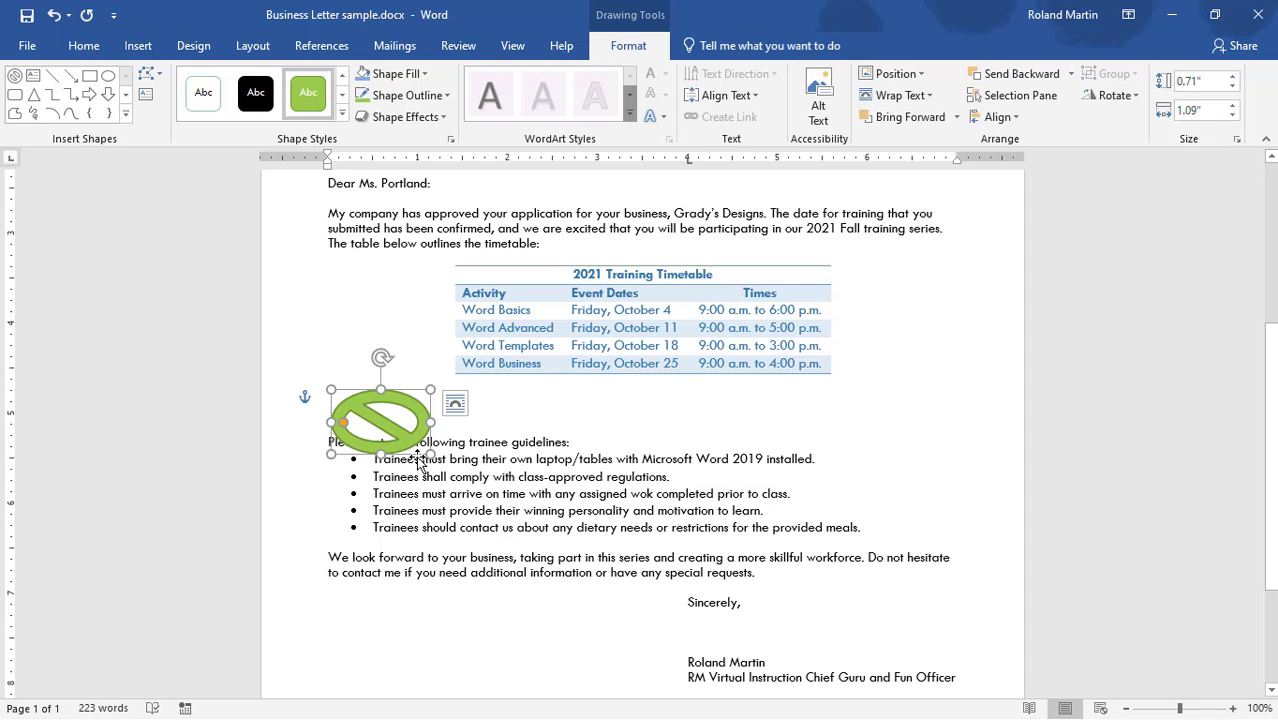
# Set the symbol's text wrapping to behind text and add blank lines to move the guidelines text below it.
pyautogui.click(457, 406)
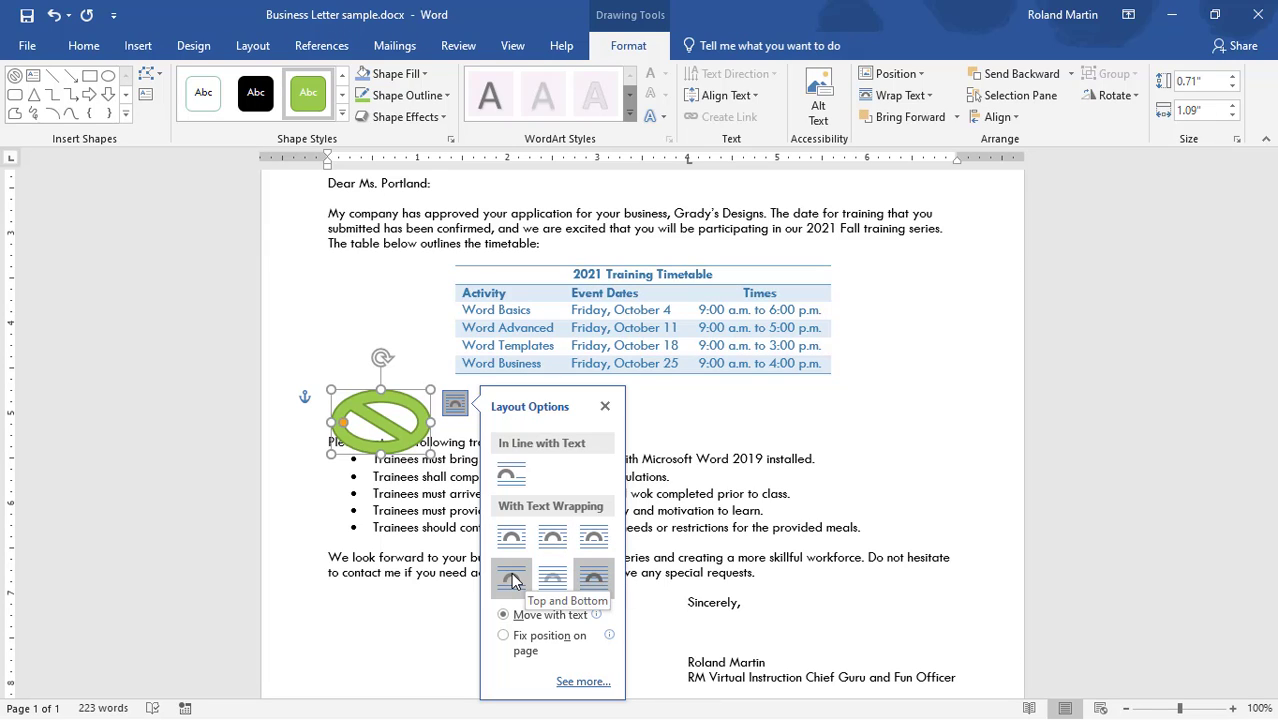
pyautogui.click(552, 578)
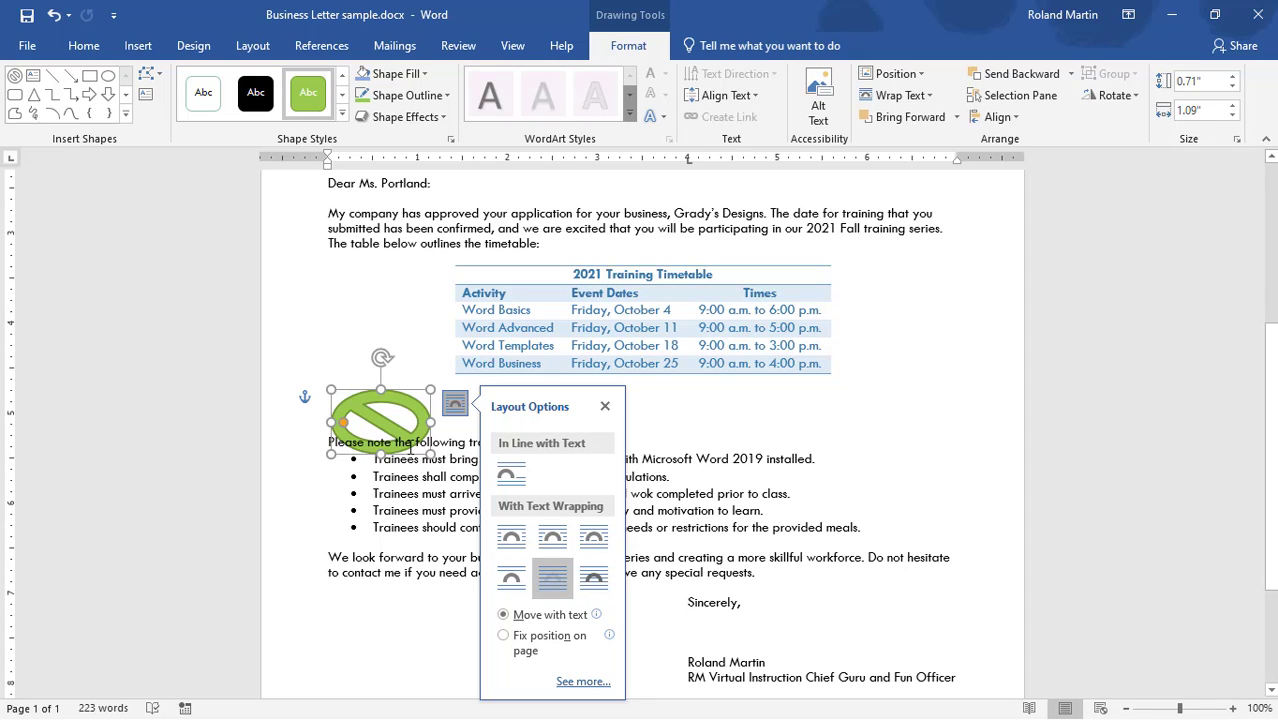
pyautogui.click(320, 443)
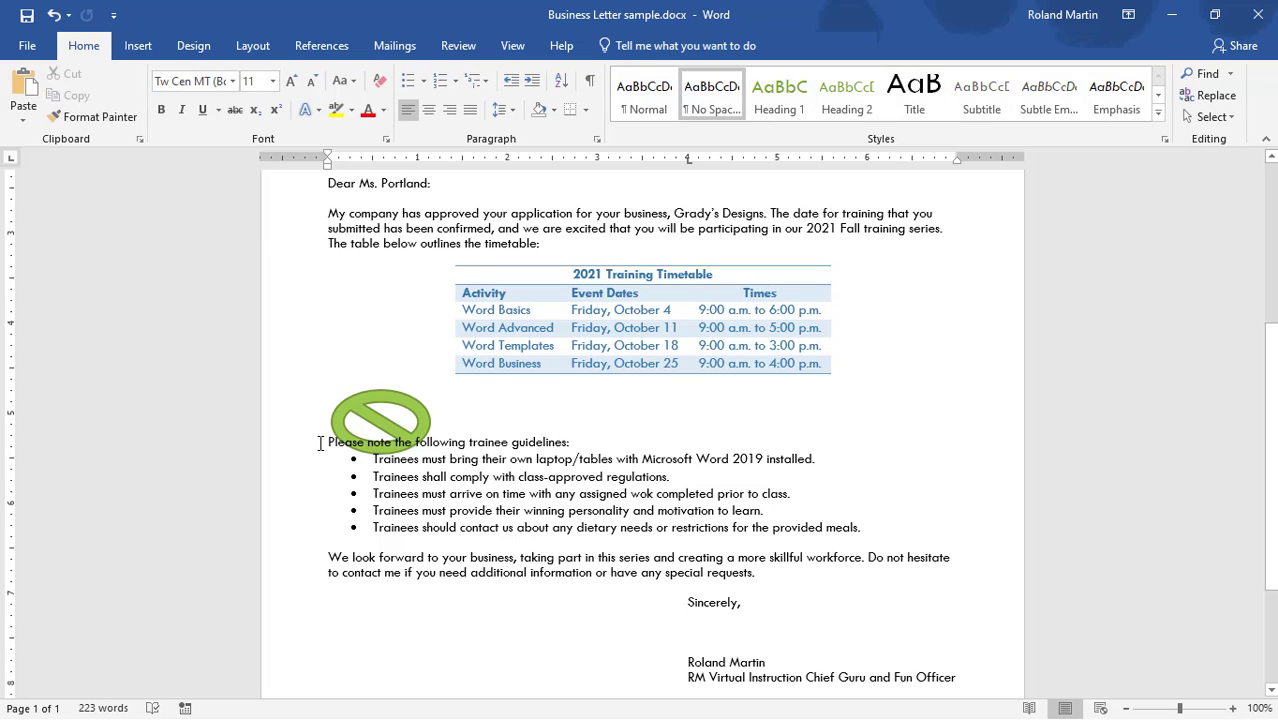
pyautogui.press('Return')
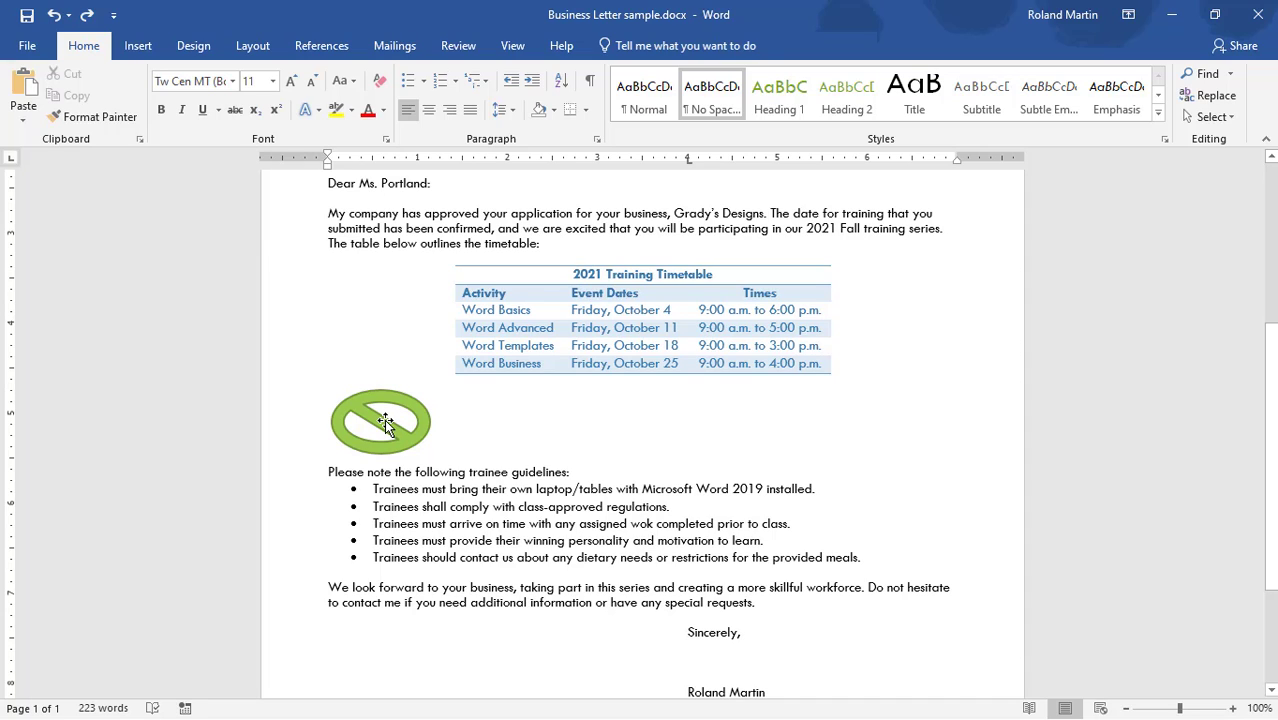
# Add the text "Smartphones" inside the "Not Allowed" symbol.
pyautogui.click(383, 423)
pyautogui.moveTo(383, 423); pyautogui.dragTo(383, 423)
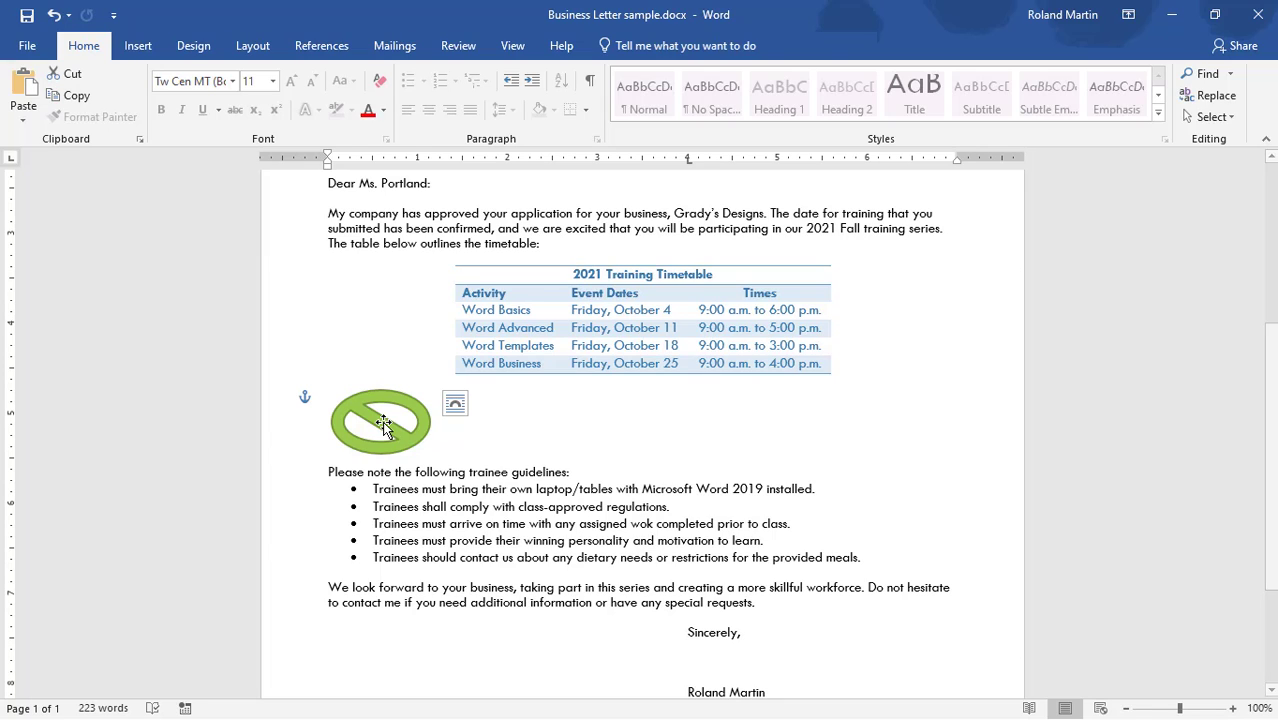
pyautogui.hotkey('ctrl', 'z')
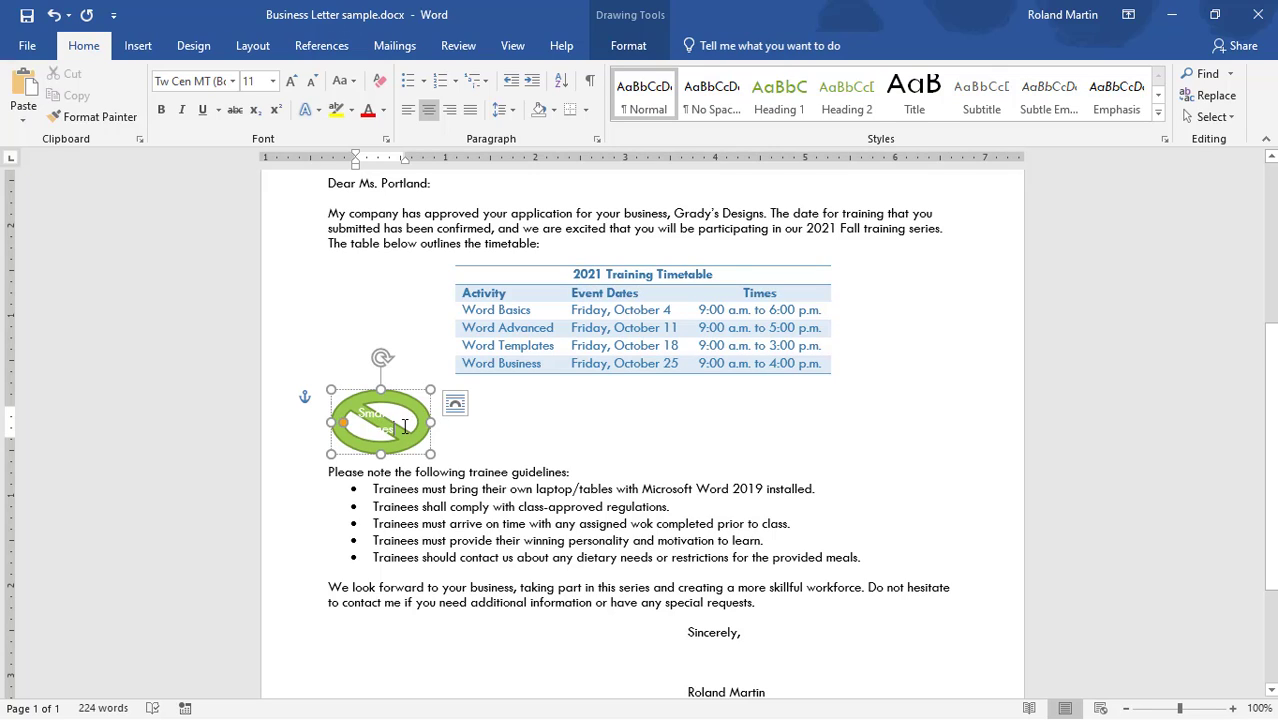
# Format the "Smartphones" text in the symbol with a red font color and a font size of 14.
pyautogui.moveTo(377, 427); pyautogui.dragTo(358, 420)
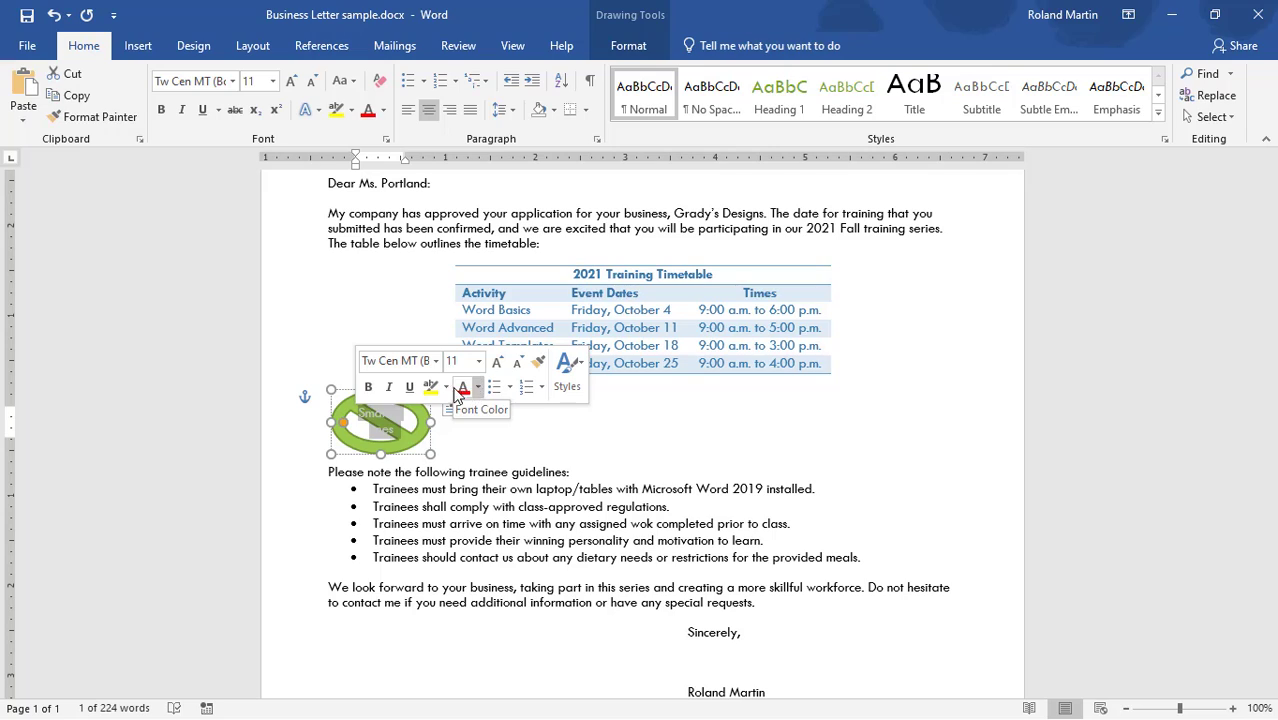
pyautogui.click(460, 393)
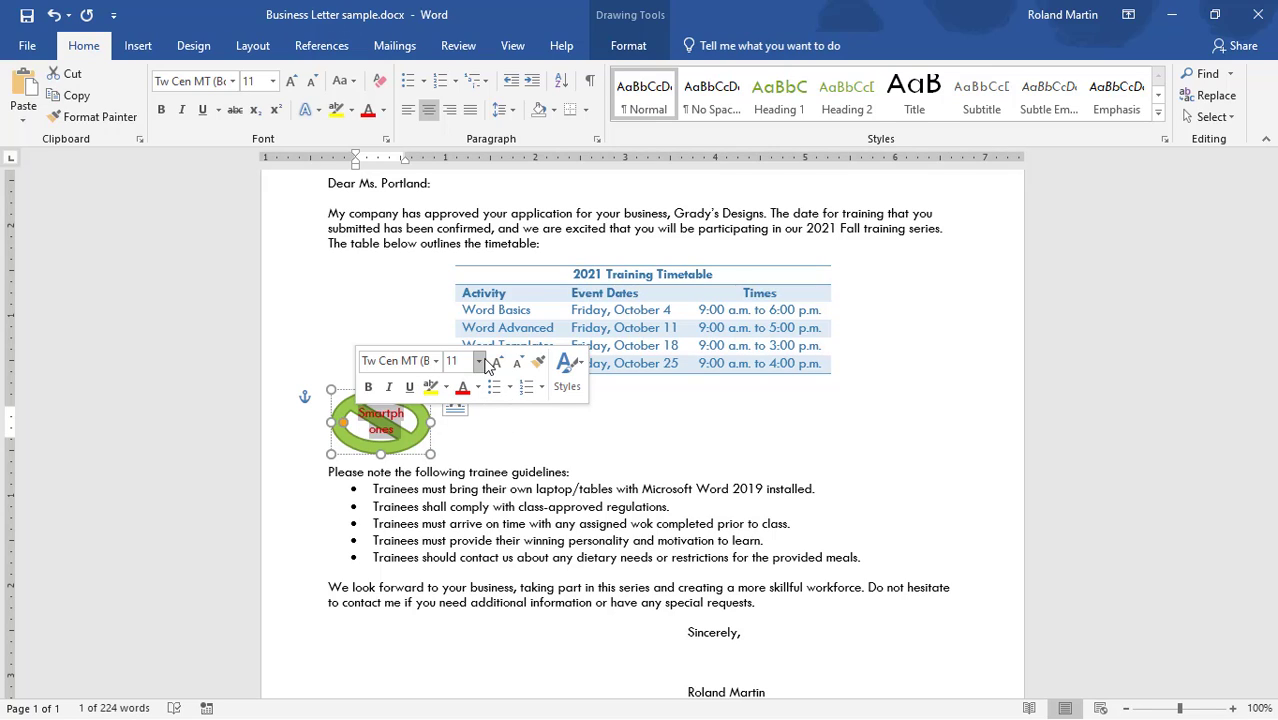
pyautogui.click(479, 361)
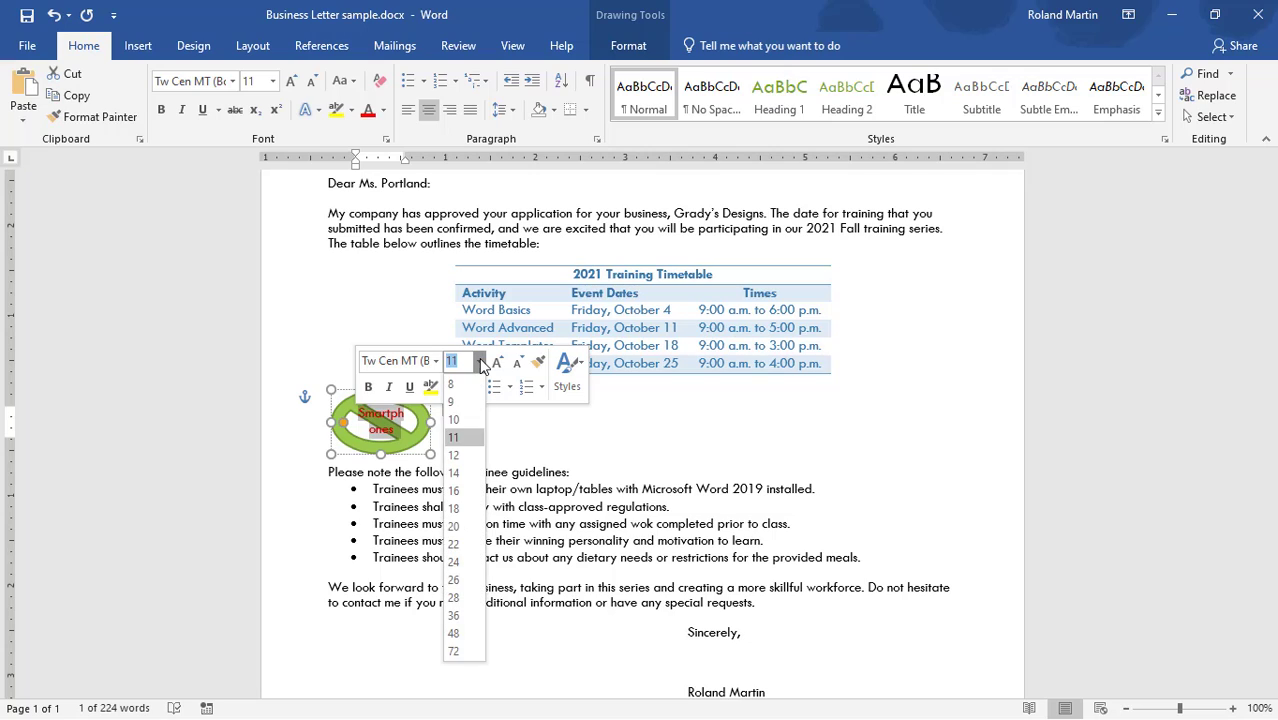
pyautogui.click(458, 470)
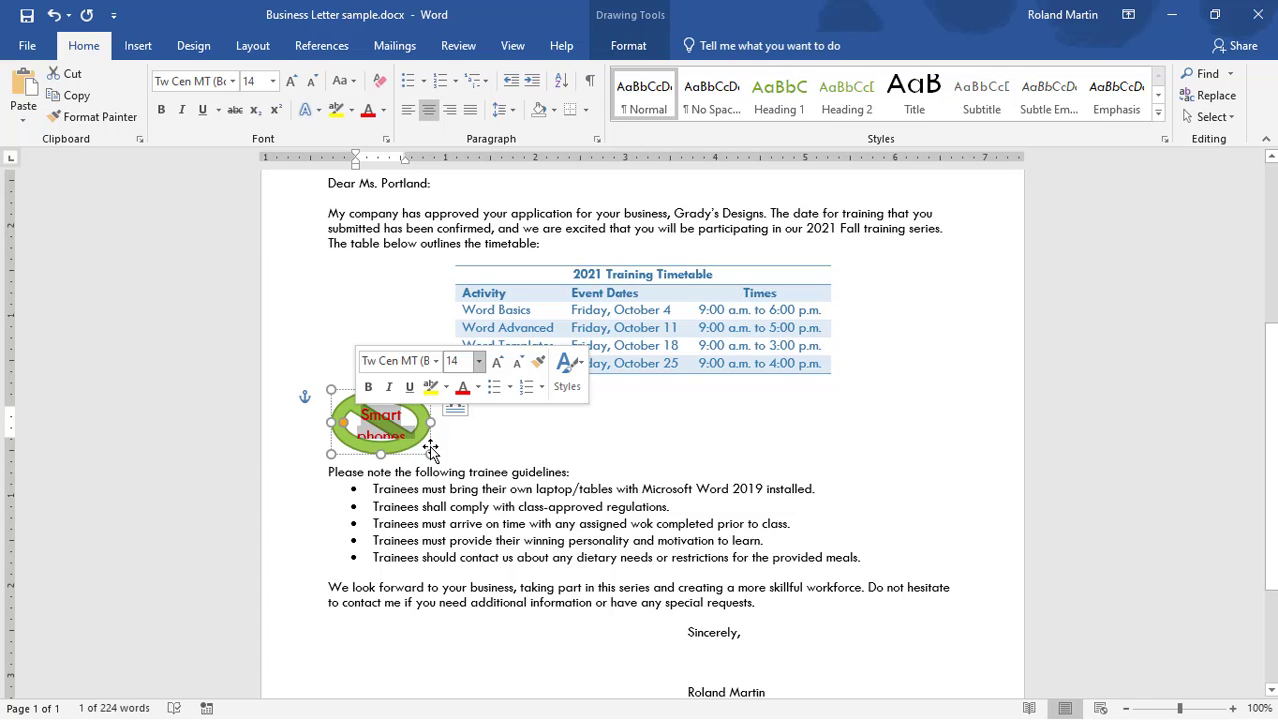
# Enlarge the symbol to about 1.93" wide and 0.8" high so that "Smartphones" fits on one line.
pyautogui.click(461, 445)
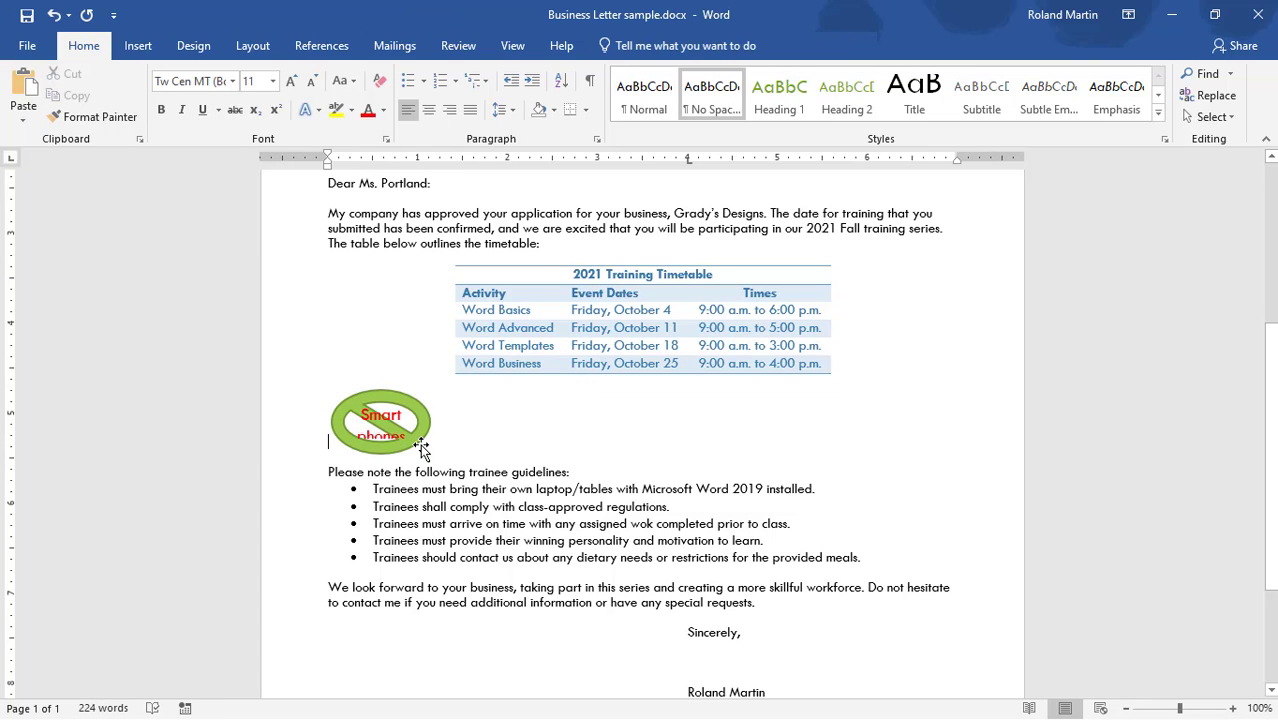
pyautogui.click(421, 450)
pyautogui.moveTo(431, 456); pyautogui.dragTo(505, 461)
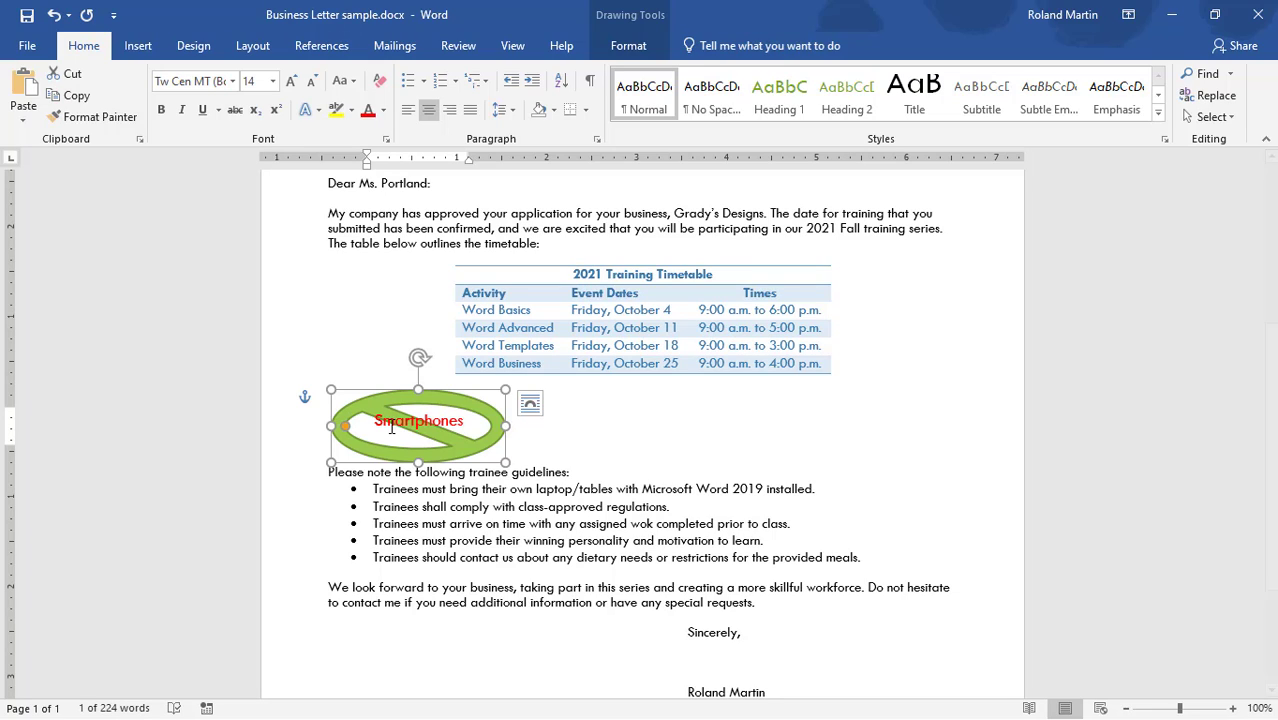
# Fill the "Not Allowed" symbol with the standard dark blue color.
pyautogui.click(644, 49)
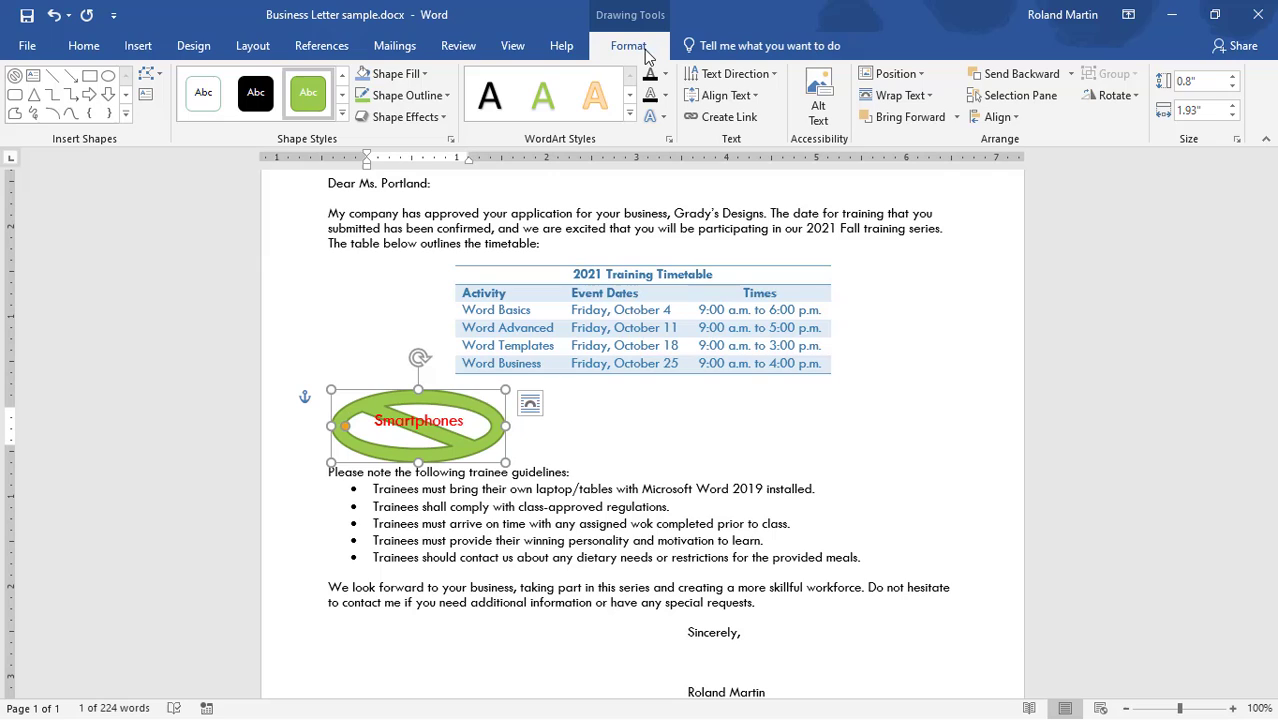
pyautogui.click(445, 97)
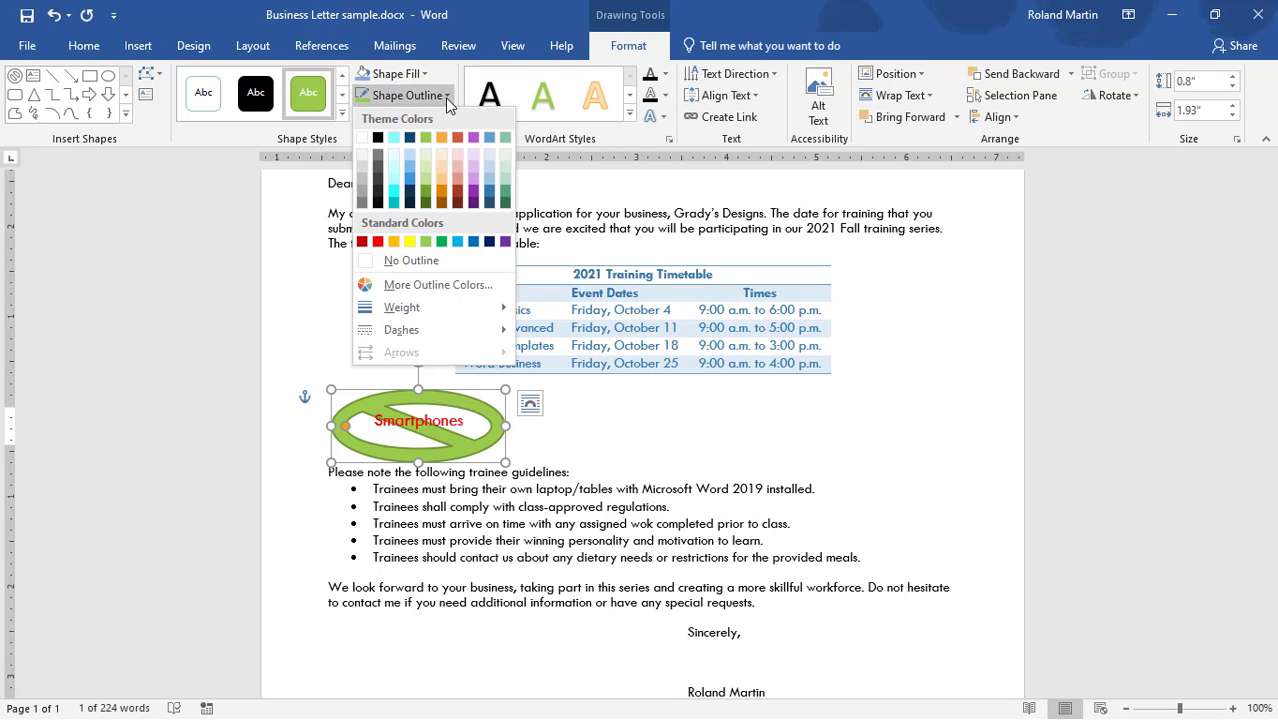
pyautogui.moveTo(475, 323)
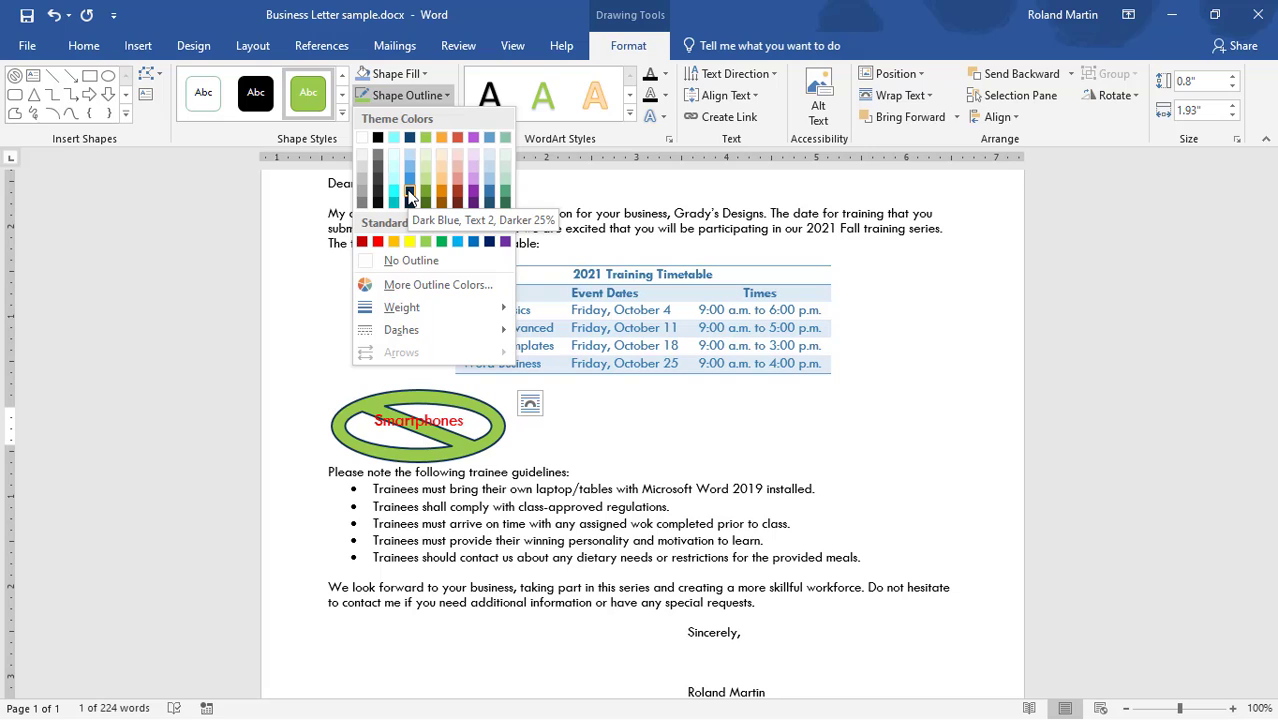
pyautogui.click(419, 75)
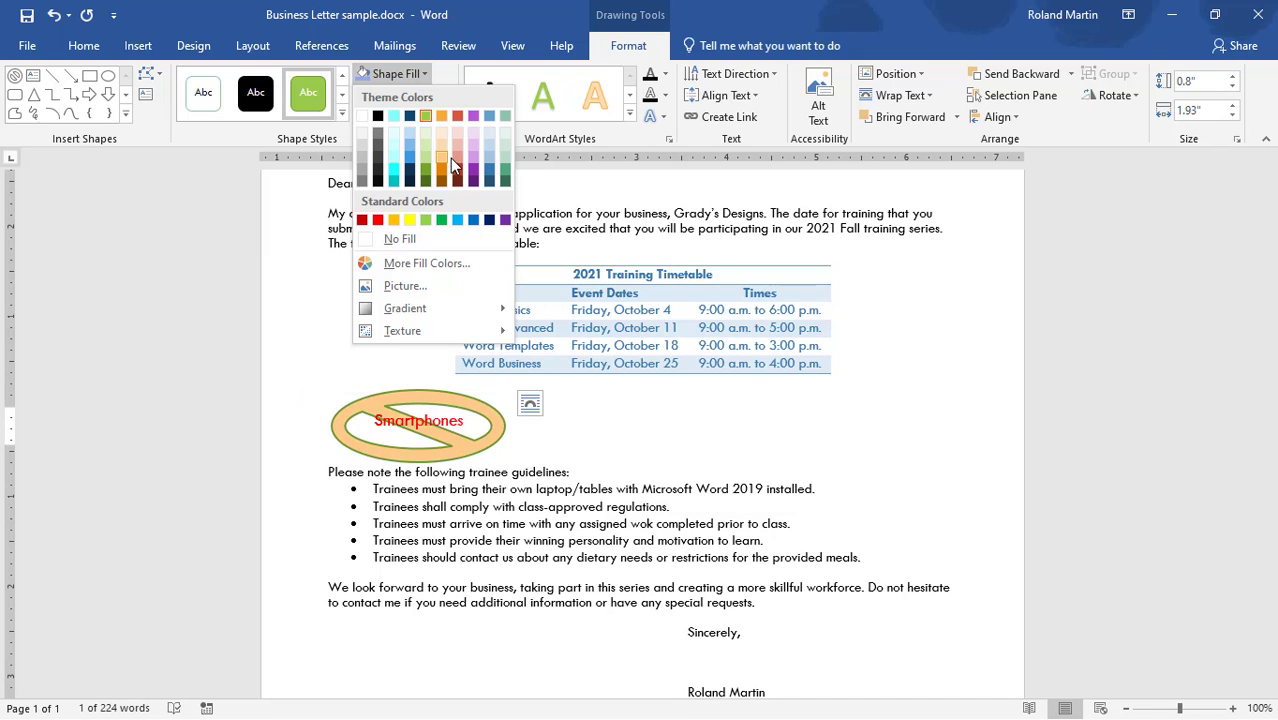
pyautogui.click(490, 221)
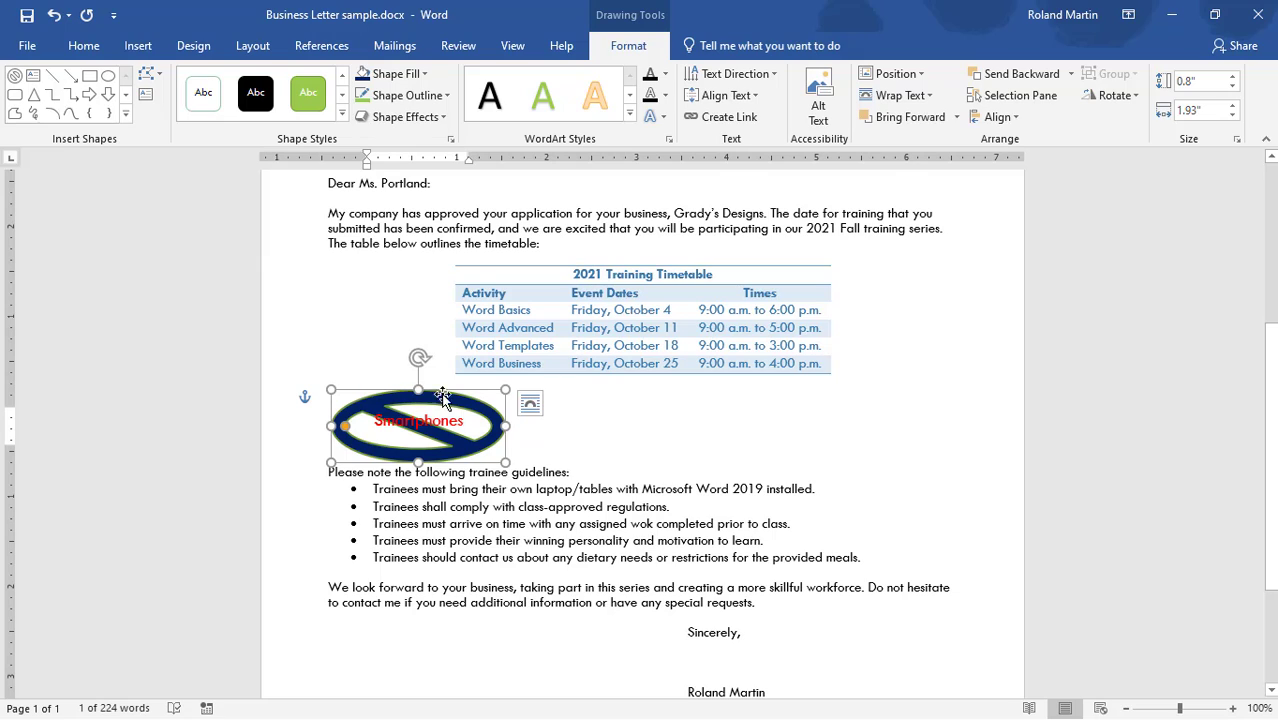
# Give the symbol a darker orange theme-color outline with a weight of 2¼ pt.
pyautogui.click(446, 95)
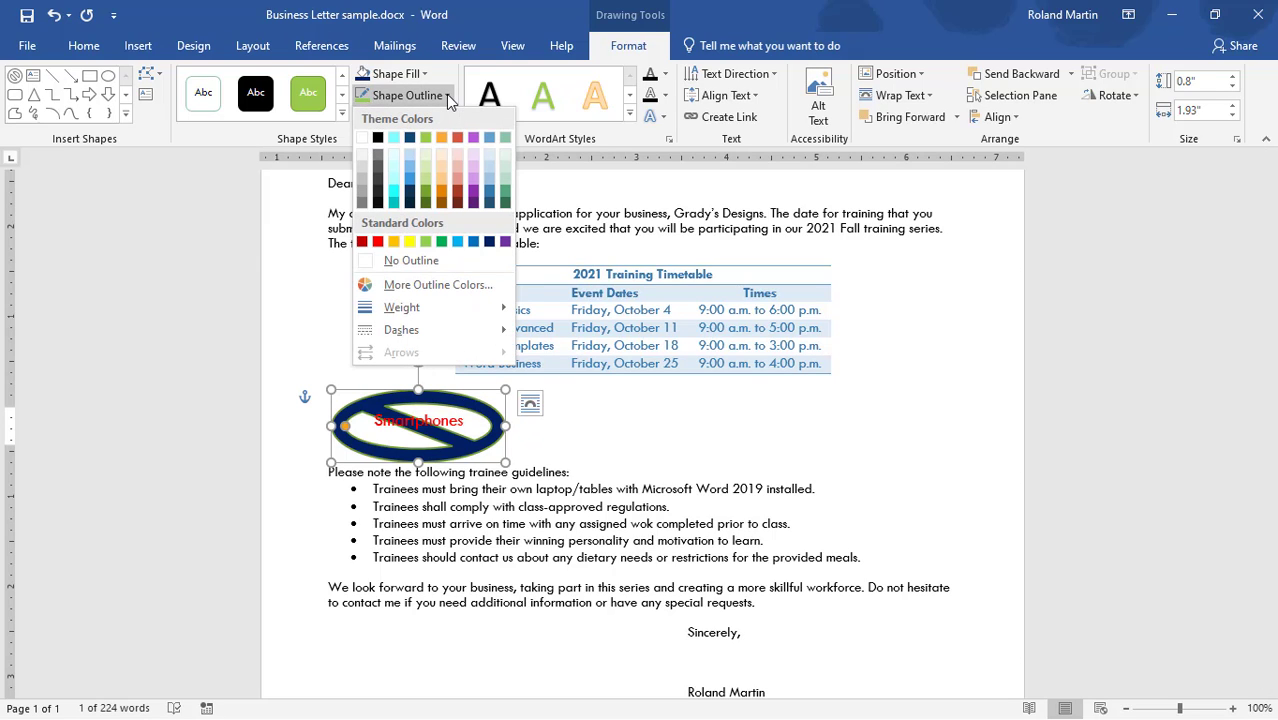
pyautogui.click(440, 196)
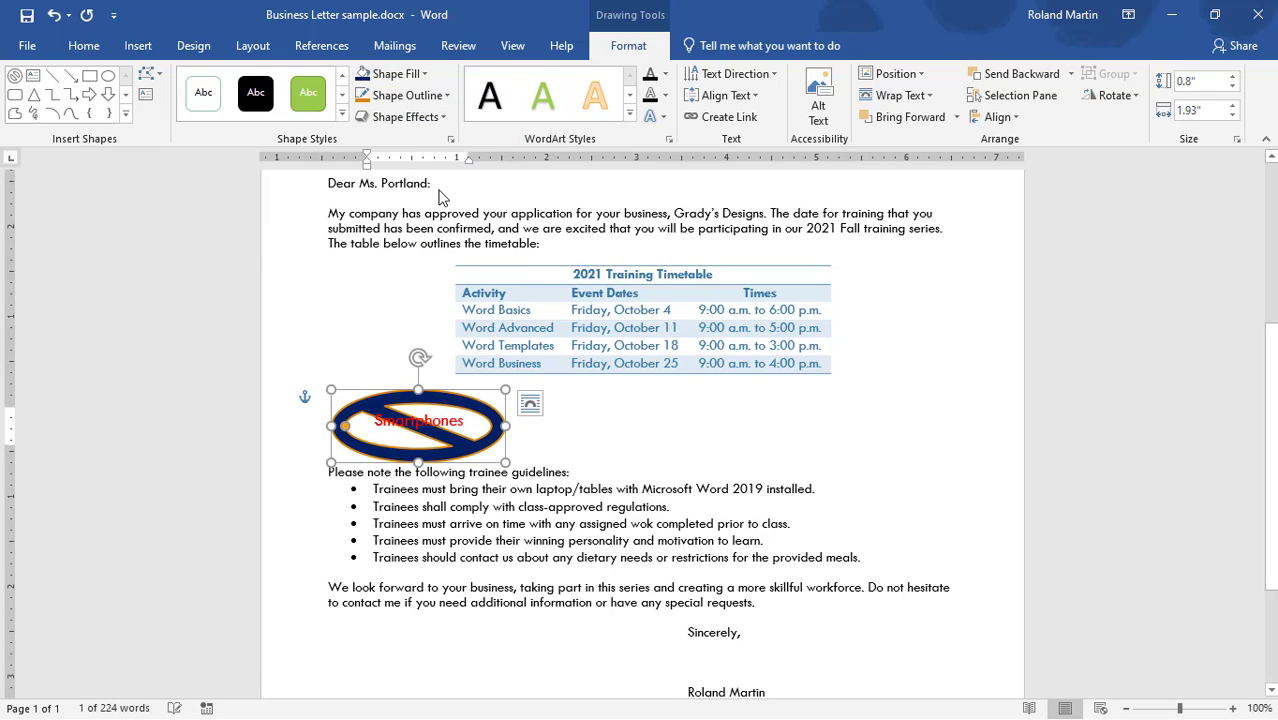
pyautogui.click(446, 97)
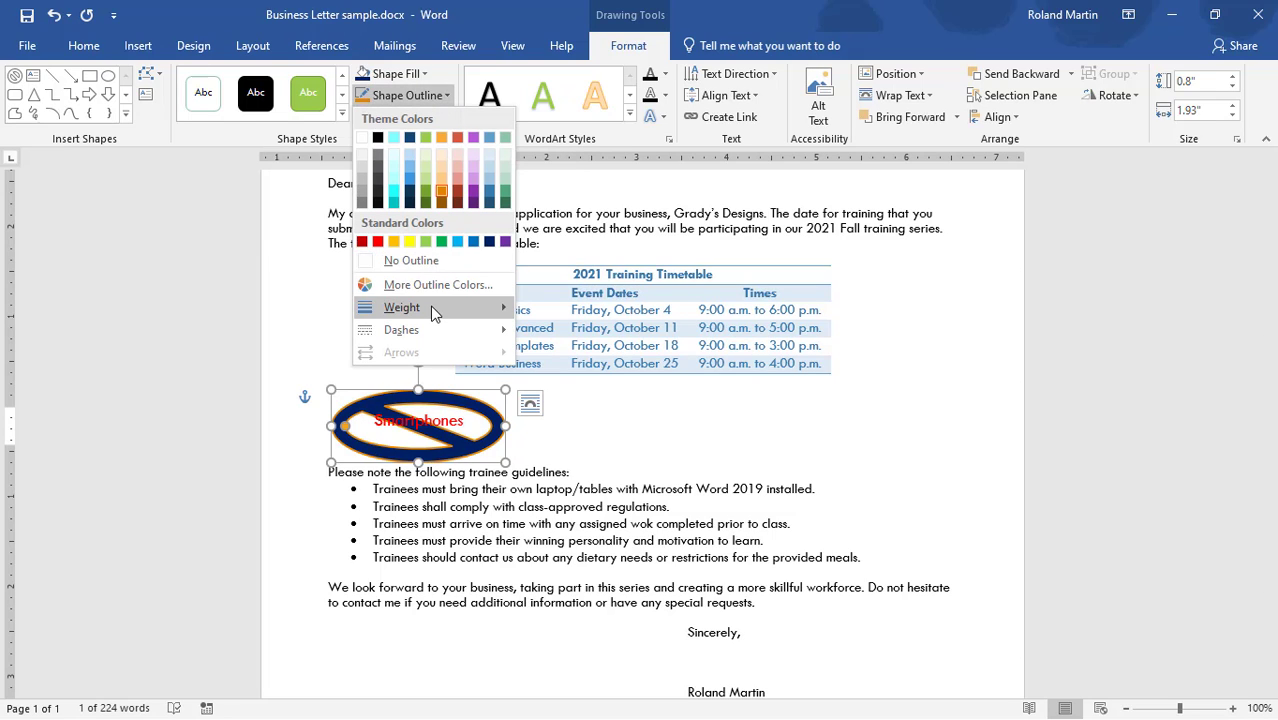
pyautogui.moveTo(435, 314)
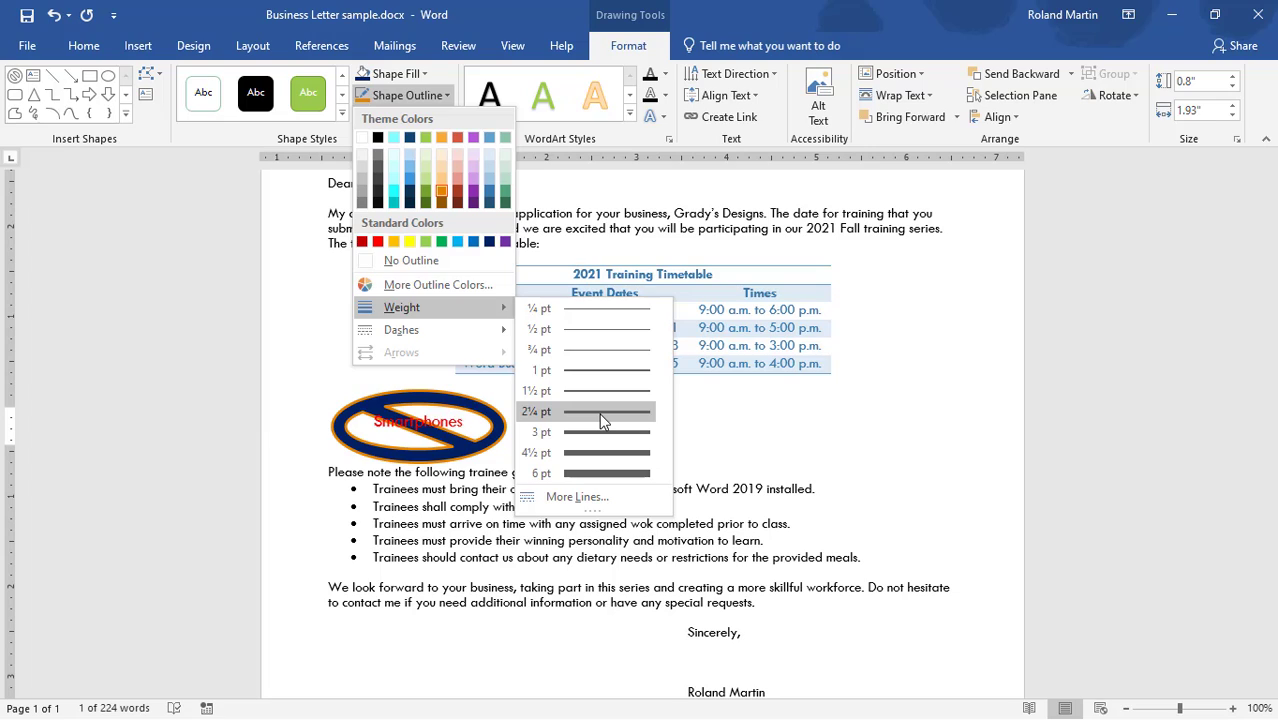
pyautogui.click(599, 413)
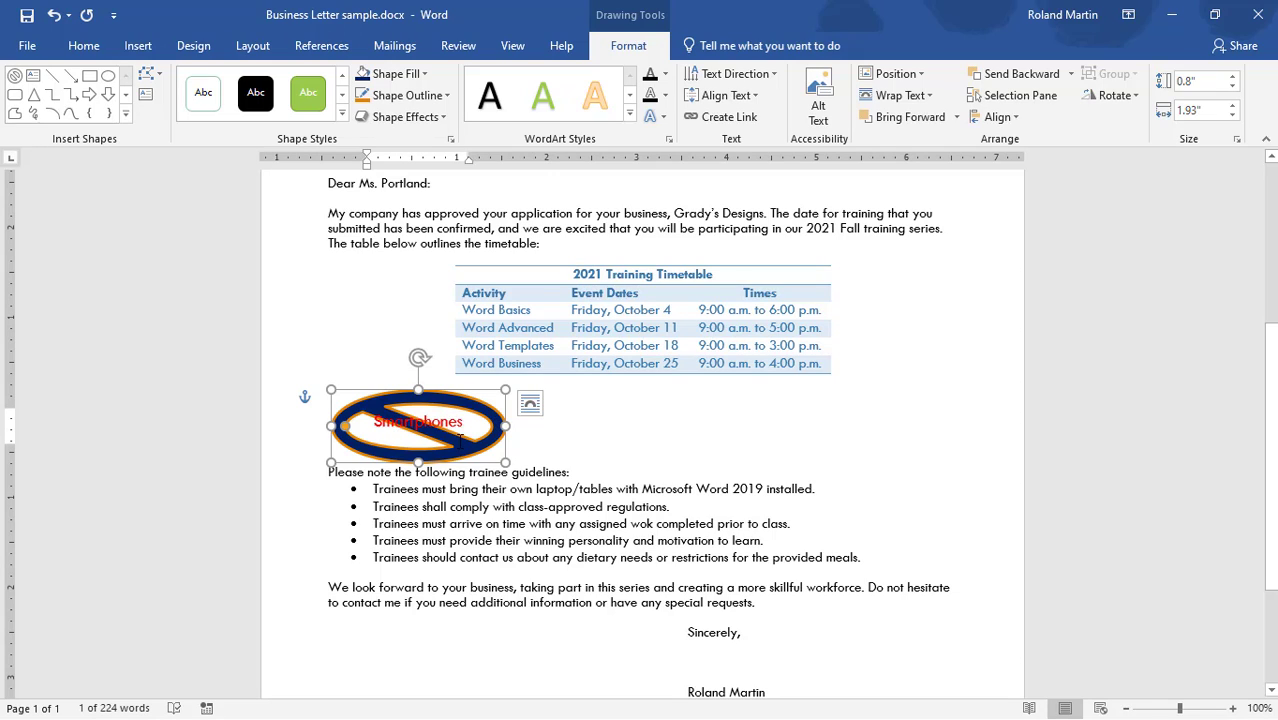
# Move the "Smartphones" symbol to roughly the middle of the space beneath the timetable.
pyautogui.click(611, 438)
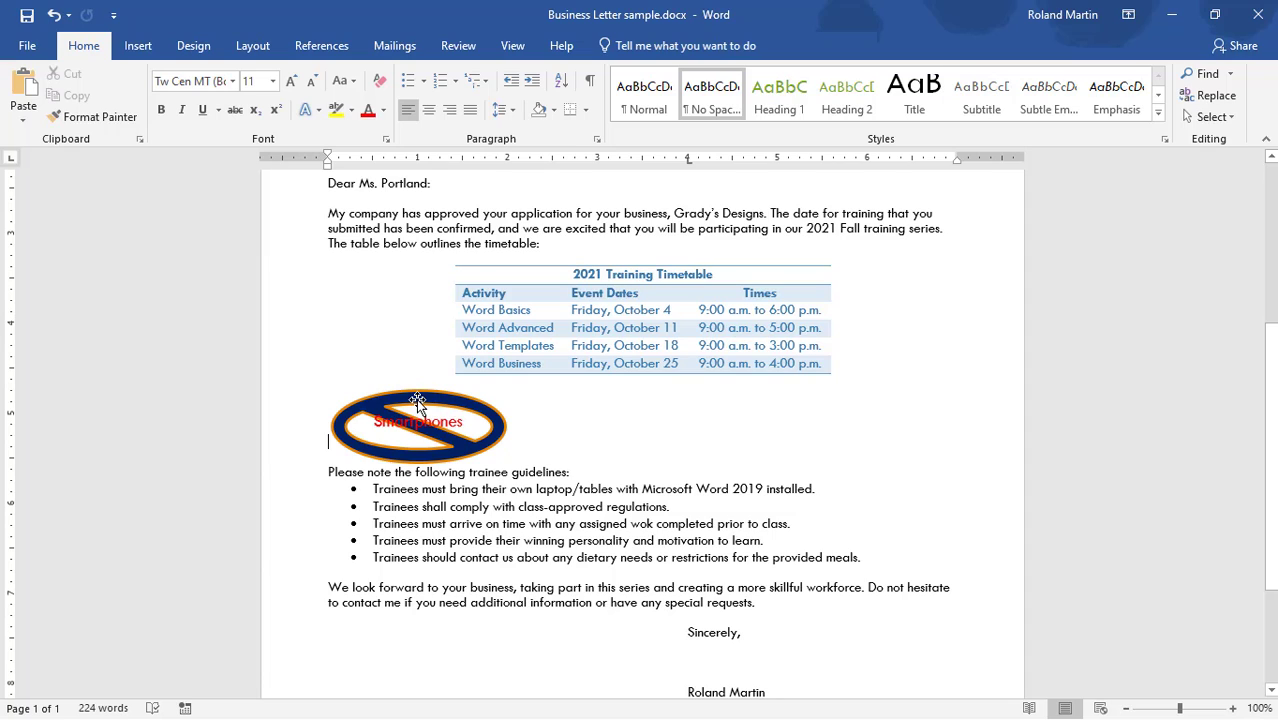
pyautogui.moveTo(417, 401); pyautogui.dragTo(607, 394)
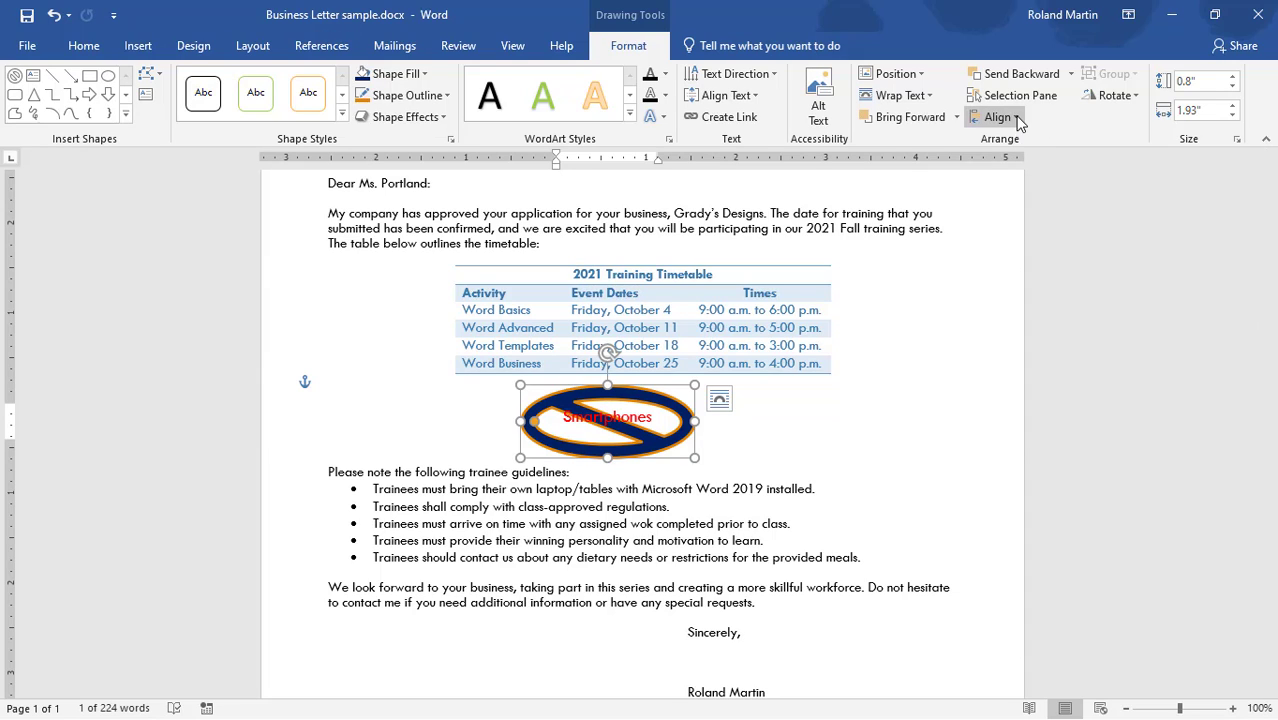
# Align the "Smartphones" symbol to the horizontal center between the page margins.
pyautogui.click(1016, 117)
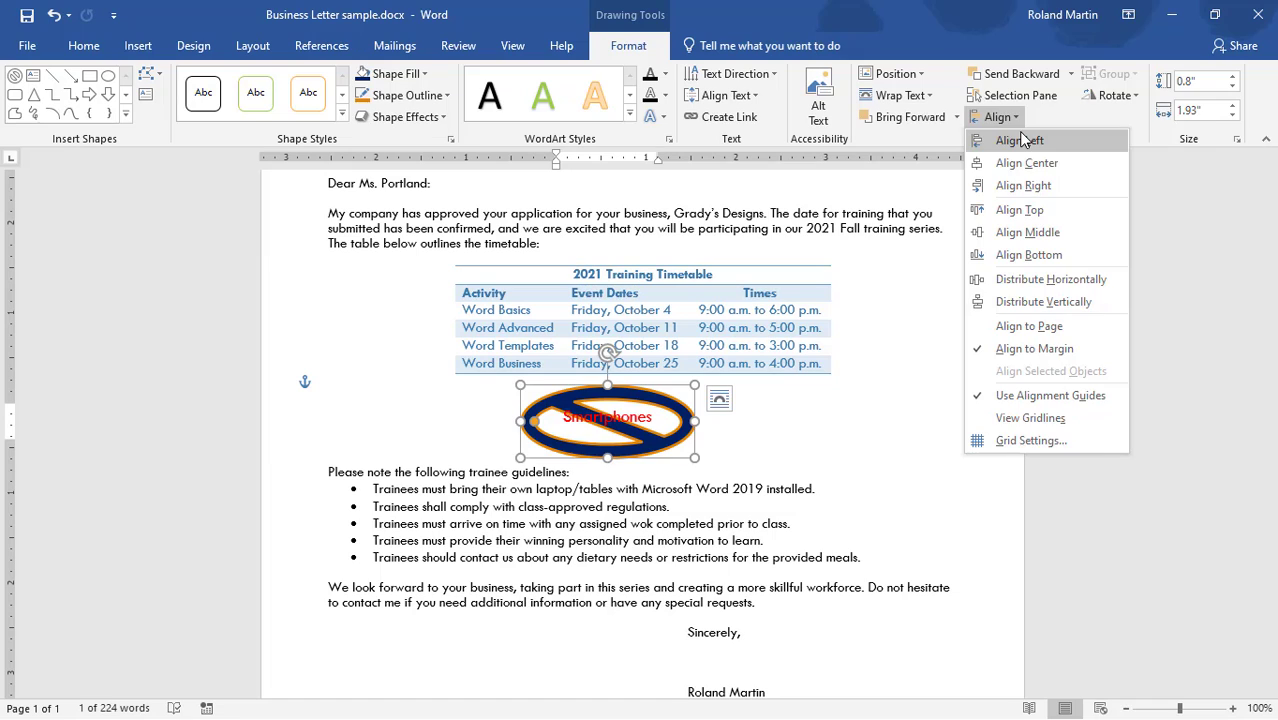
pyautogui.click(1022, 140)
pyautogui.click(1020, 119)
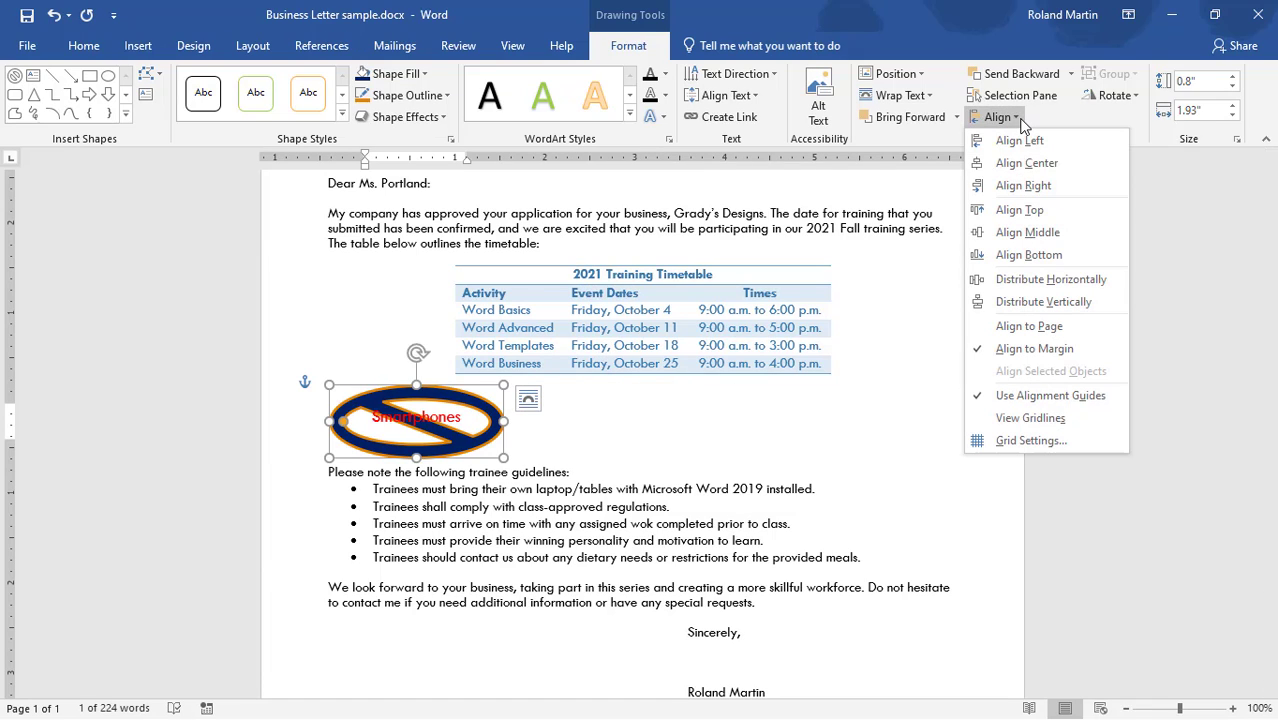
pyautogui.click(1027, 163)
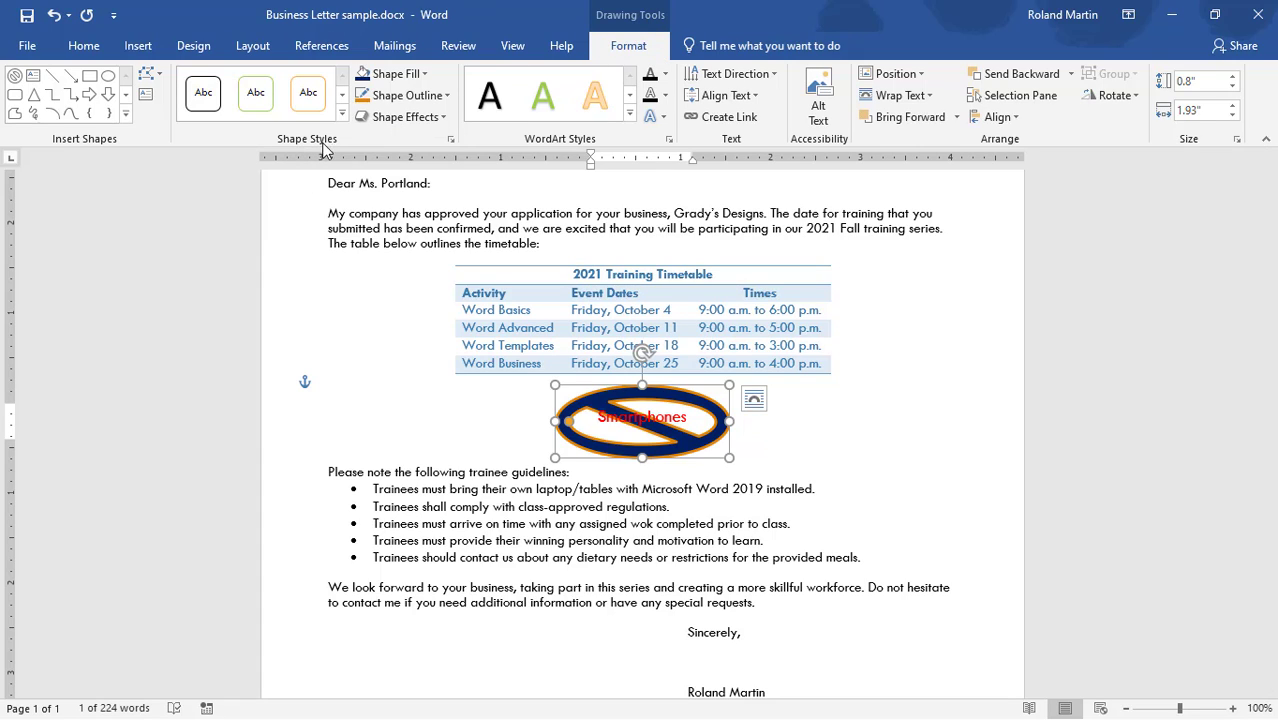
# Apply a perspective shadow effect, the second preset in that group's last row, to the "Smartphones" symbol.
pyautogui.click(444, 118)
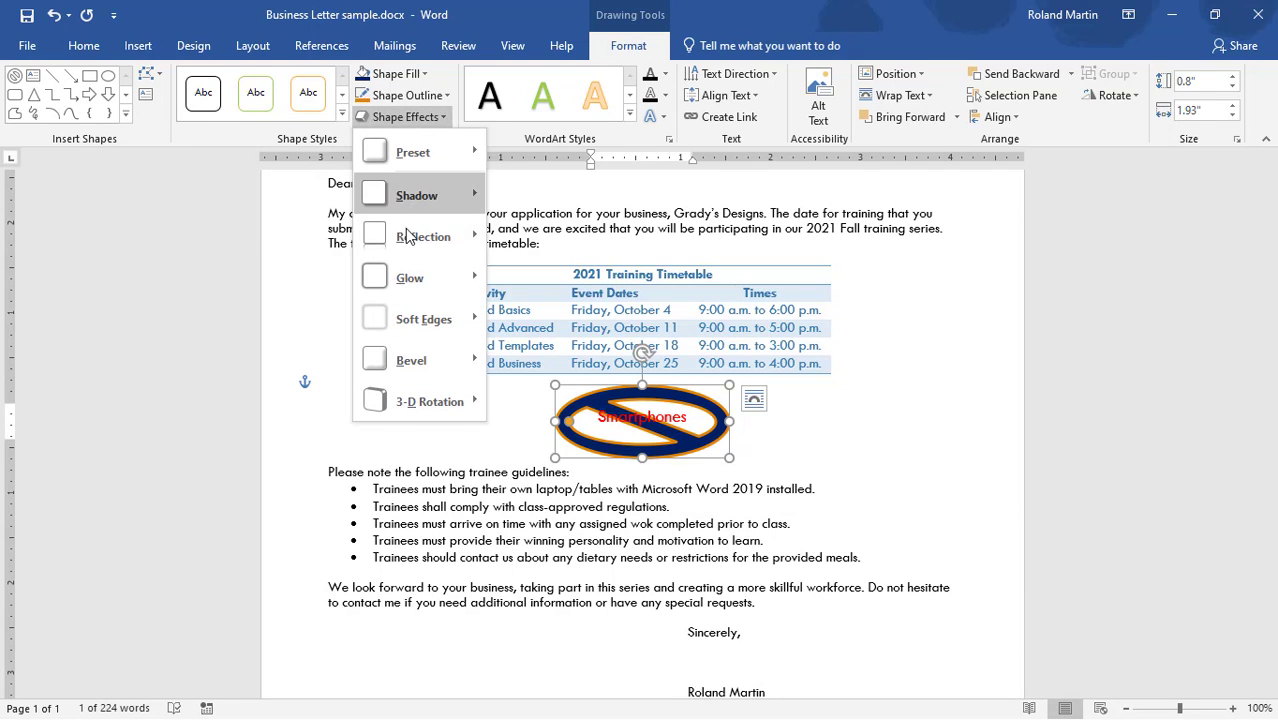
pyautogui.moveTo(405, 276)
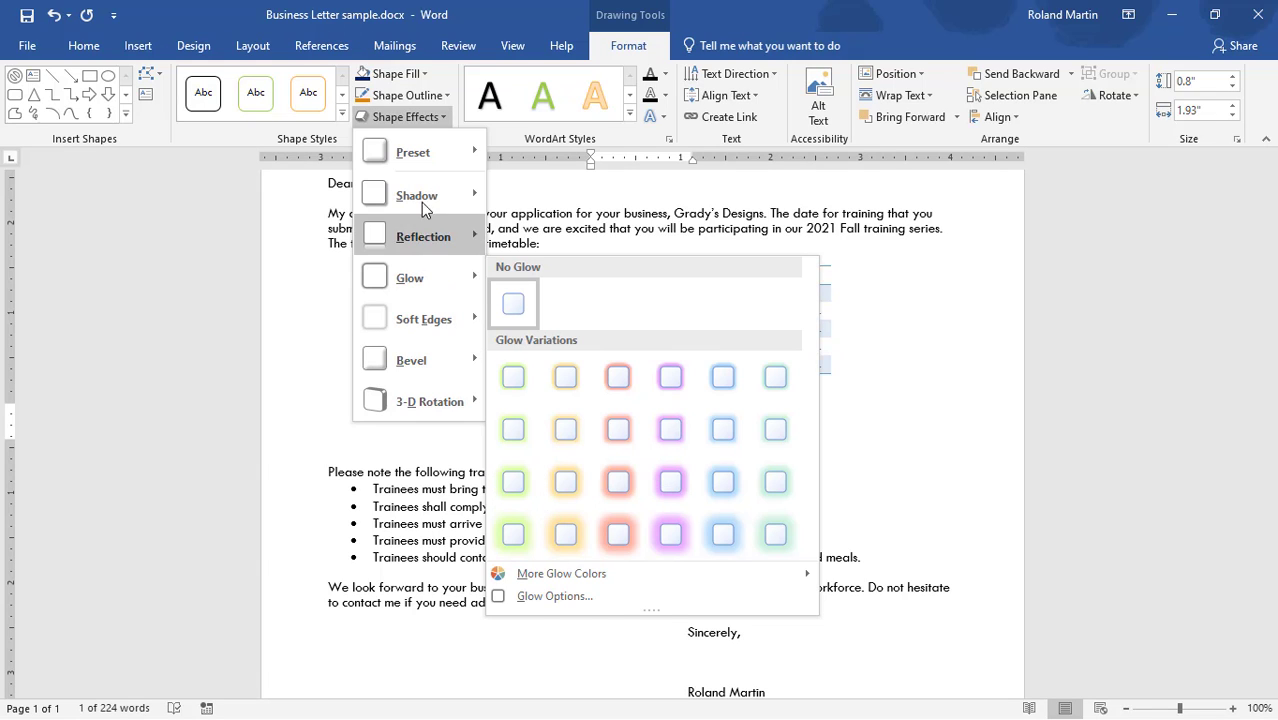
pyautogui.moveTo(406, 196)
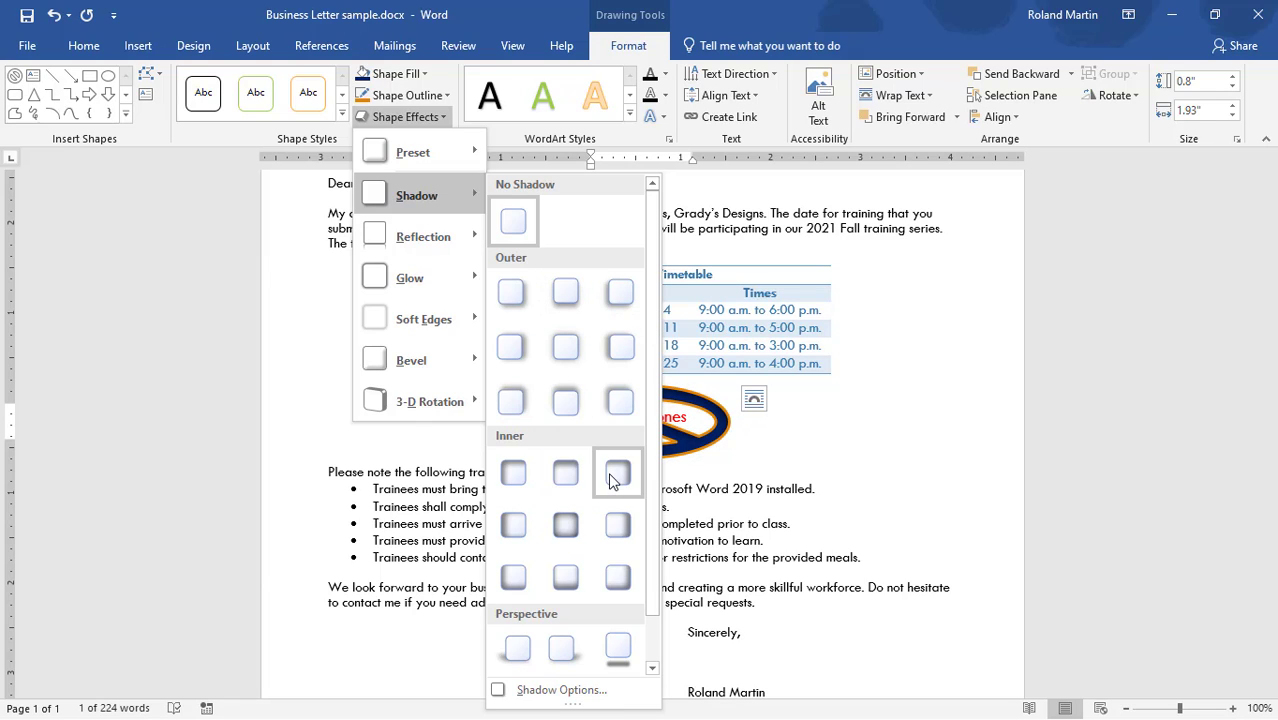
pyautogui.scroll(-1, 608, 473)
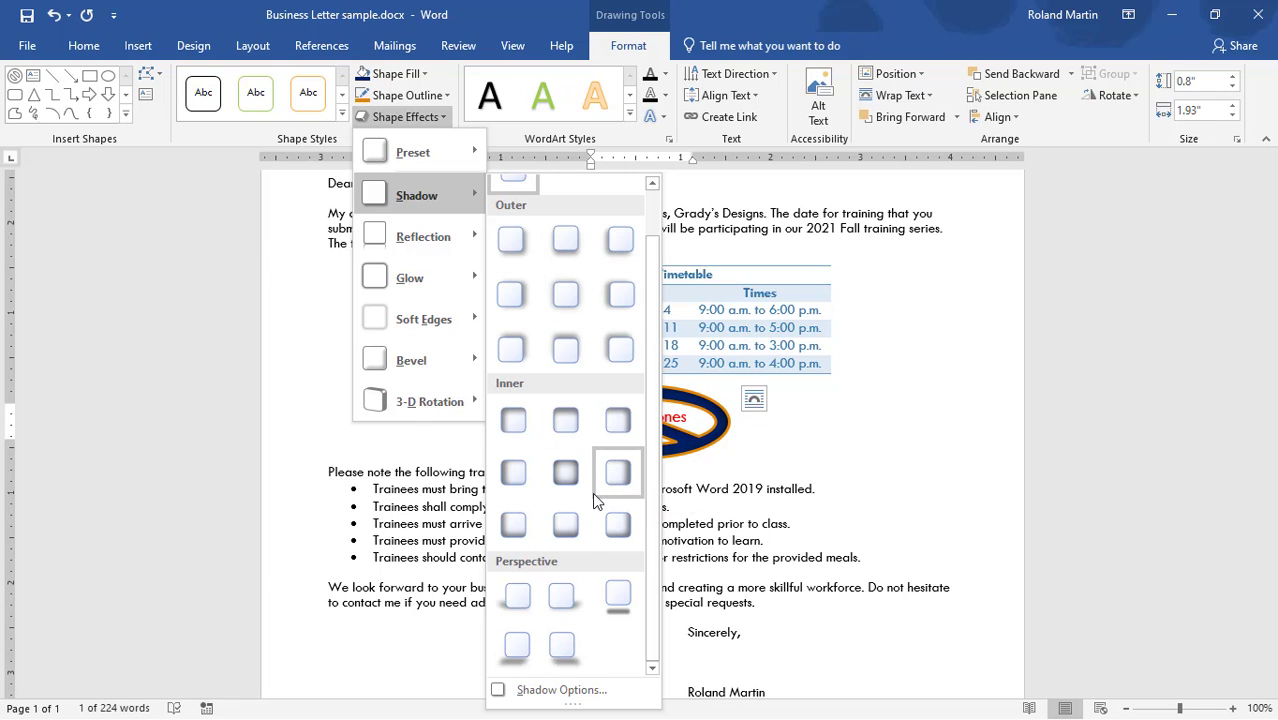
pyautogui.click(562, 648)
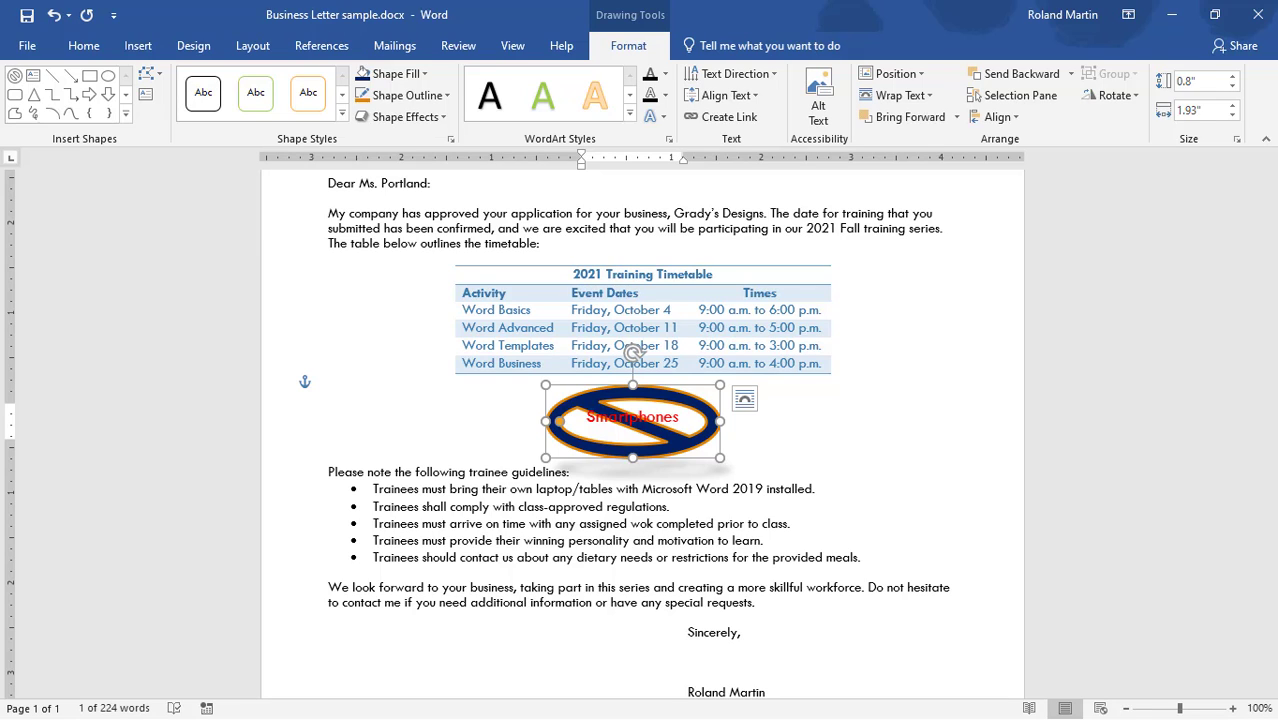
# Delete the "Smartphones" symbol and insert the first online picture found for "not allowed" in its place.
pyautogui.press('Delete')
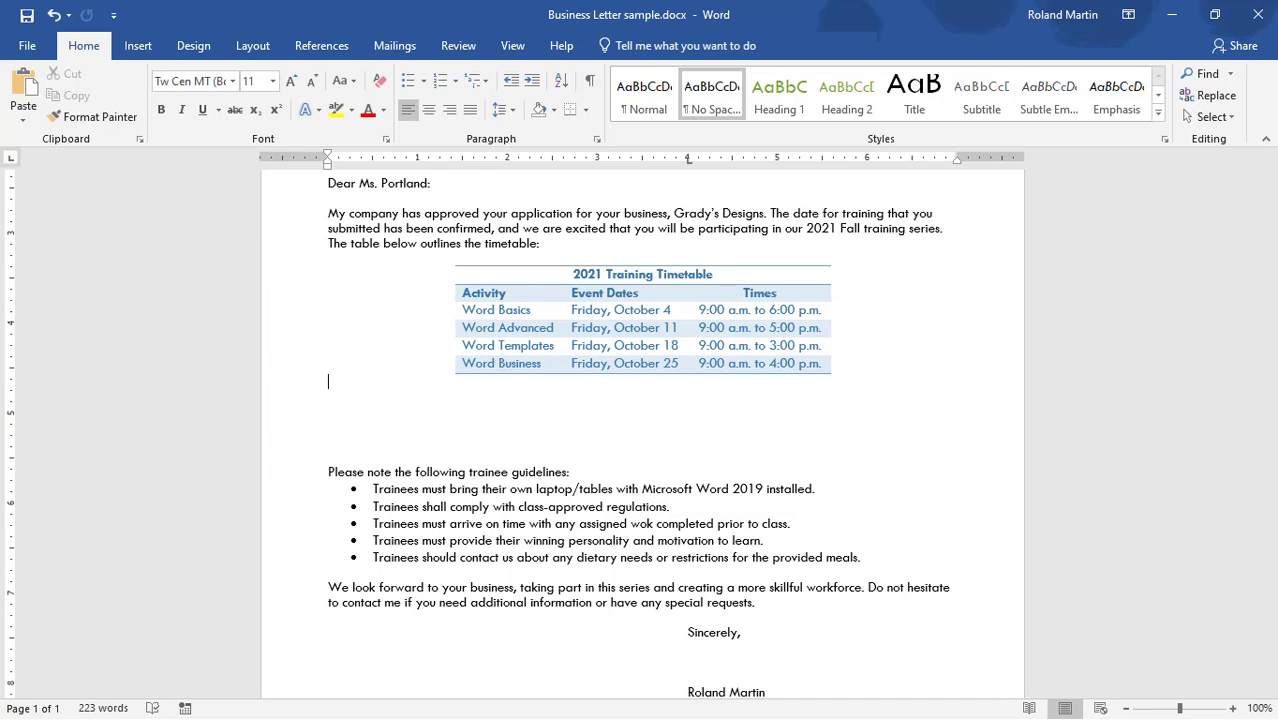
pyautogui.click(143, 48)
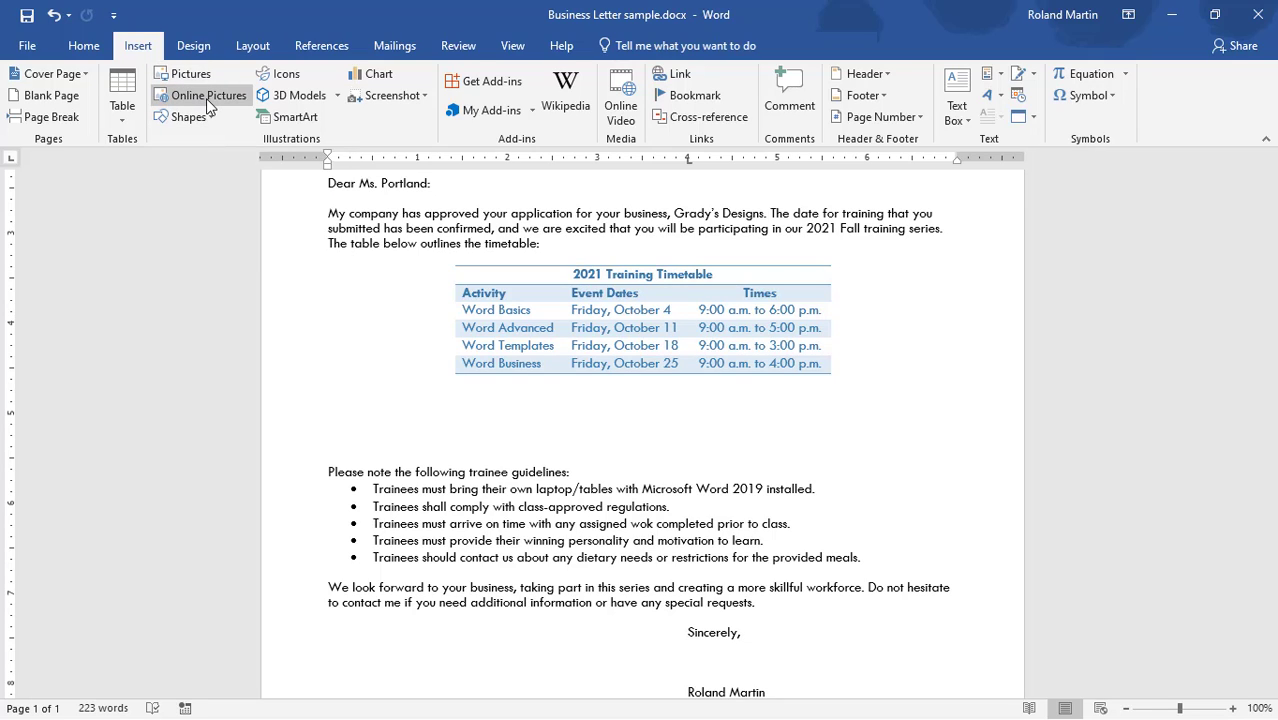
pyautogui.click(208, 104)
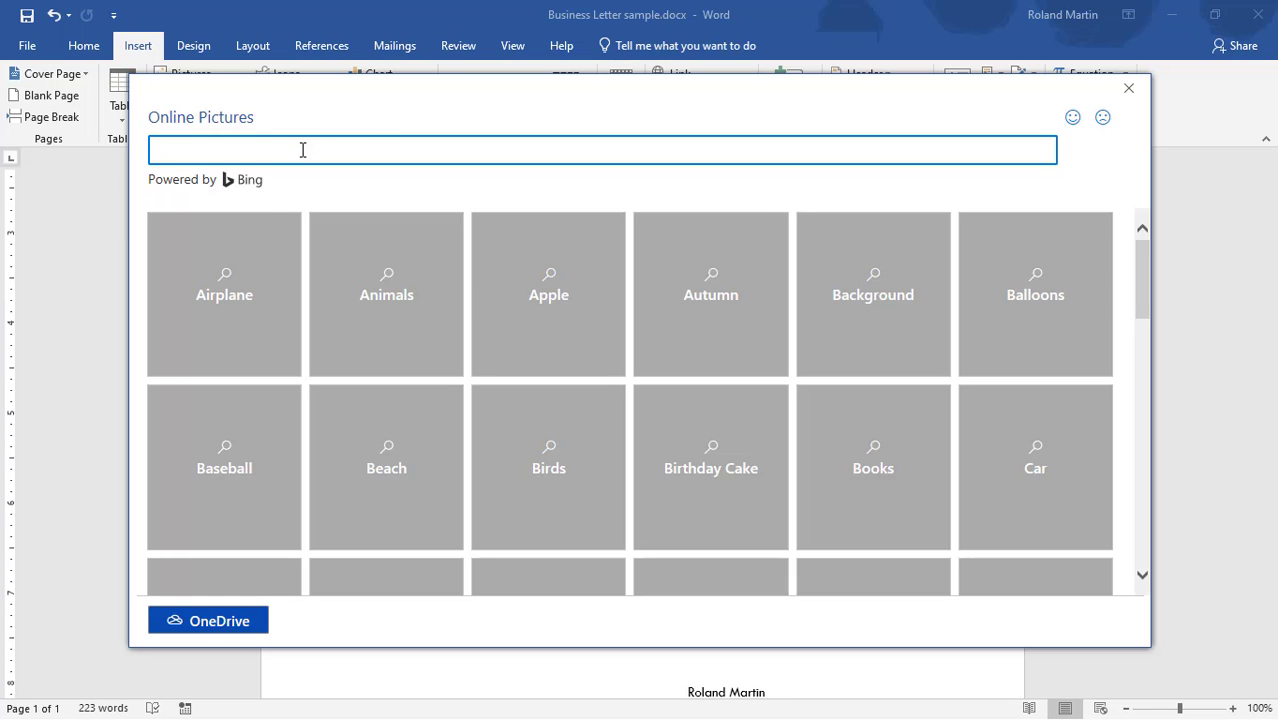
pyautogui.write('not allowed')
pyautogui.press('Return')
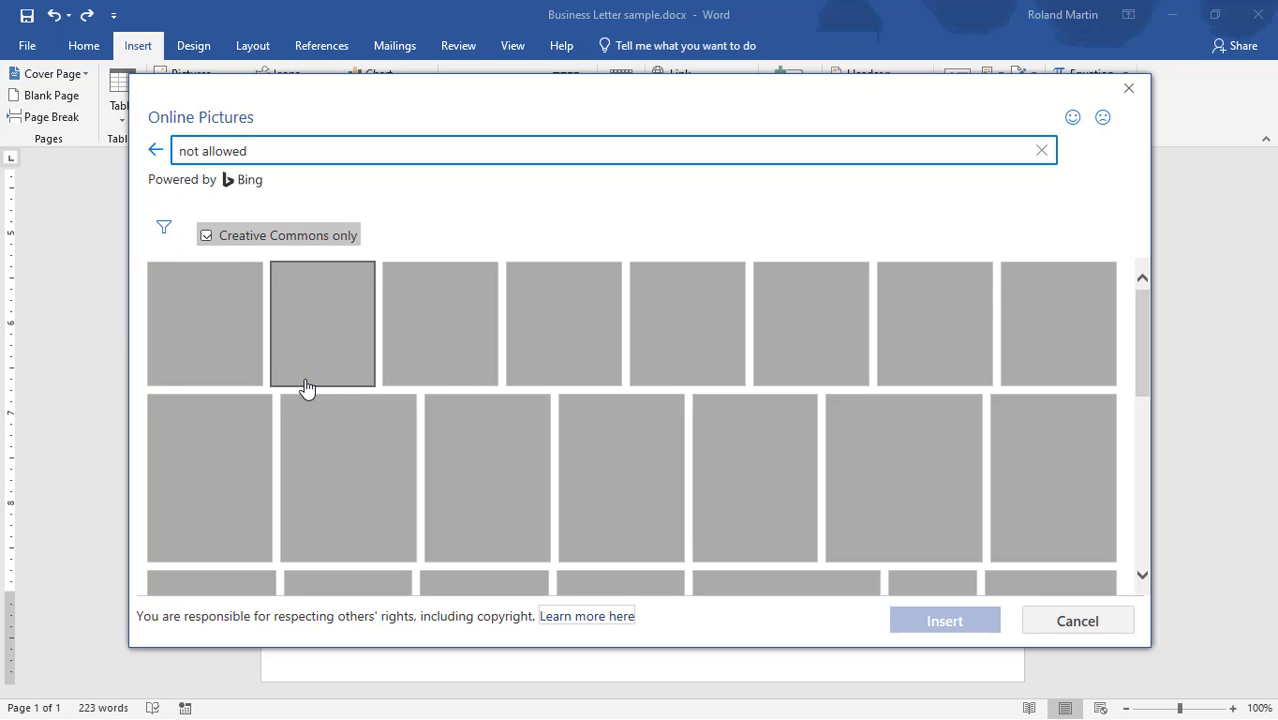
pyautogui.click(248, 384)
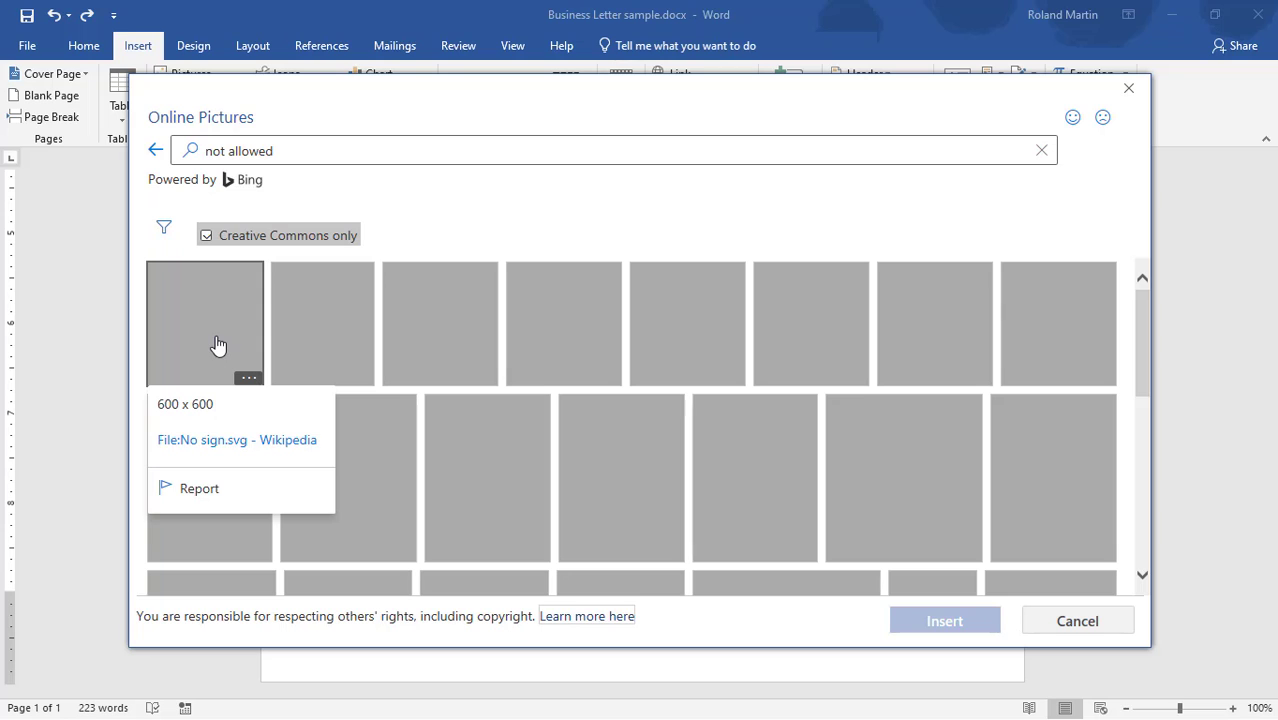
pyautogui.click(218, 347)
pyautogui.click(950, 619)
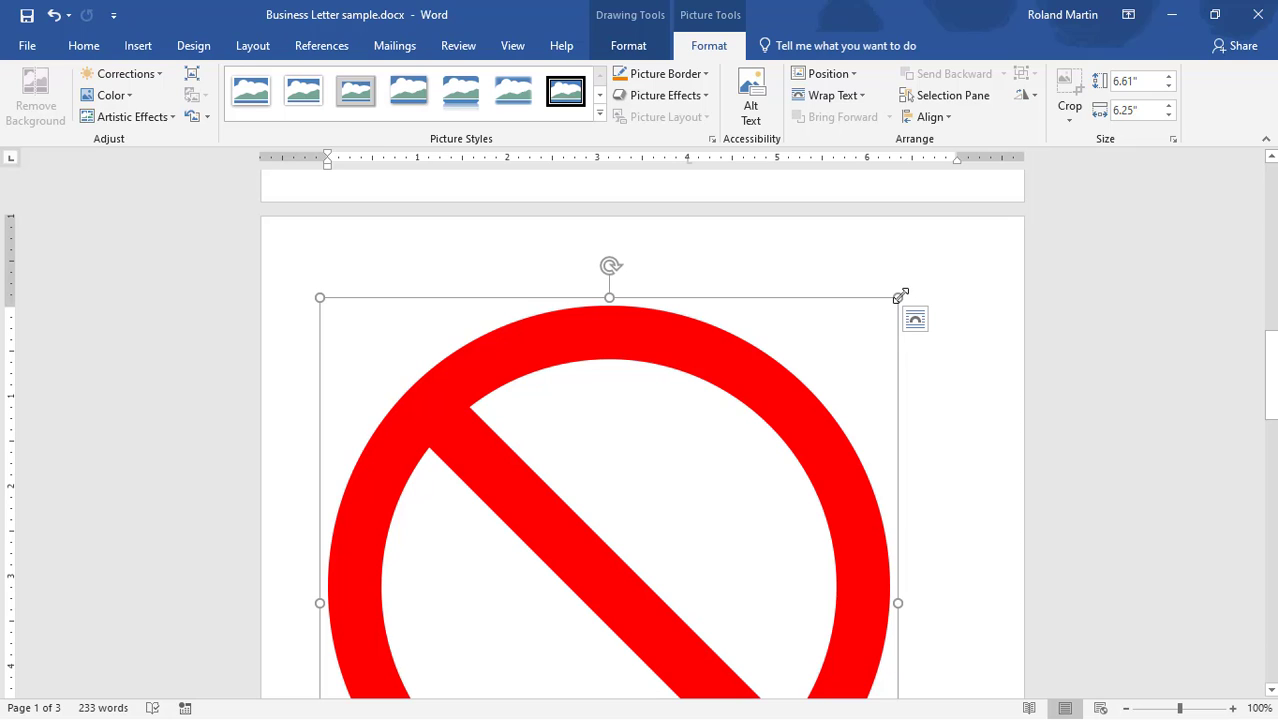
# Shrink the inserted prohibition-sign picture to about 1.06" high and 1.28" wide.
pyautogui.moveTo(898, 297); pyautogui.dragTo(577, 503)
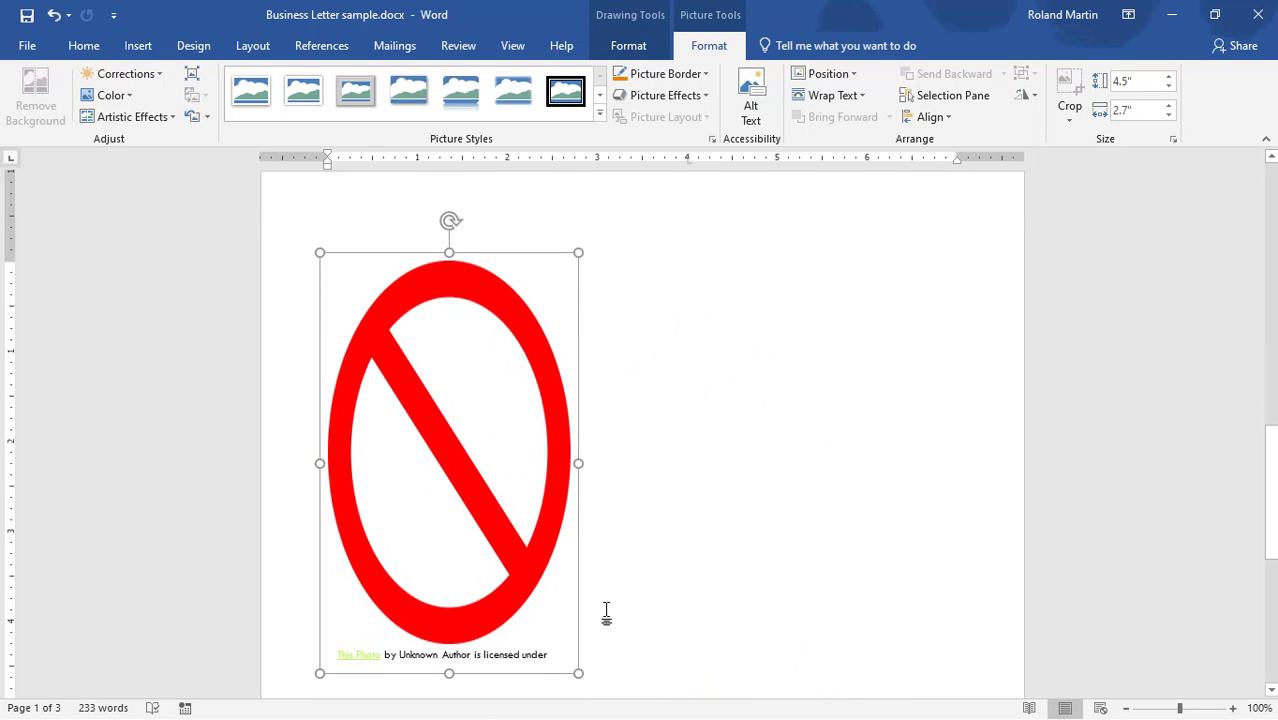
pyautogui.scroll(-1, 575, 665)
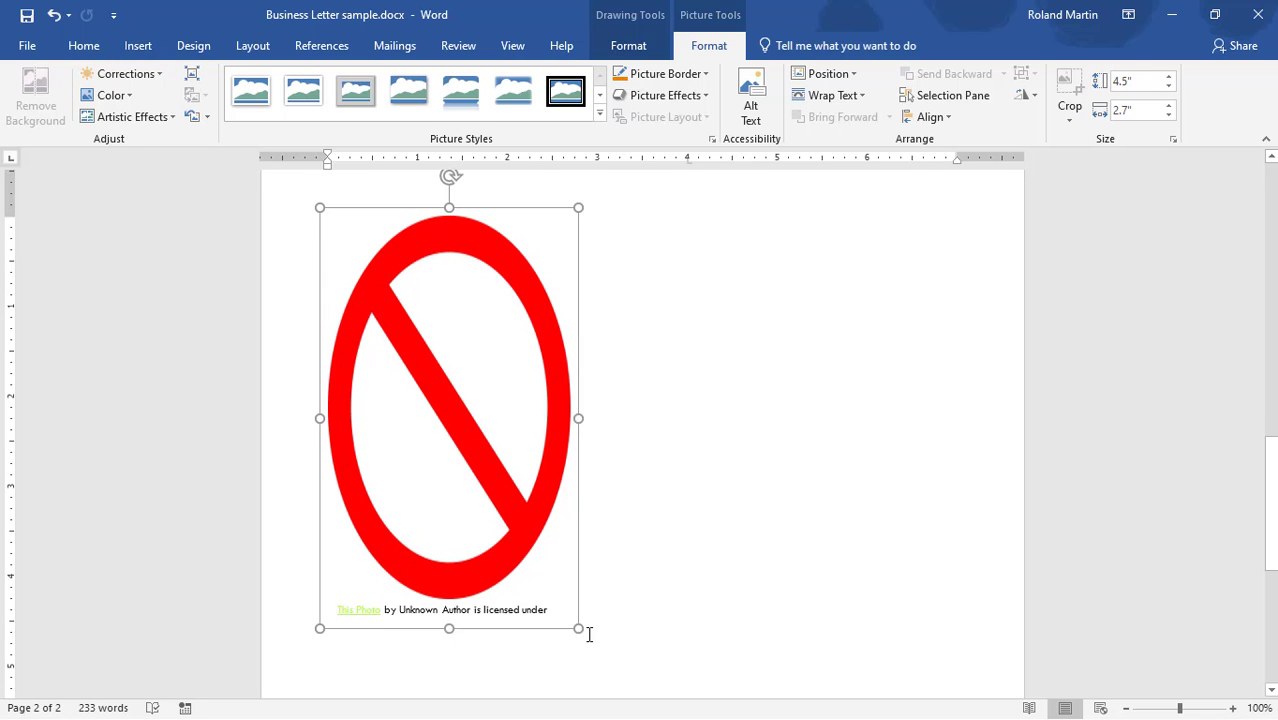
pyautogui.moveTo(579, 628); pyautogui.dragTo(447, 306)
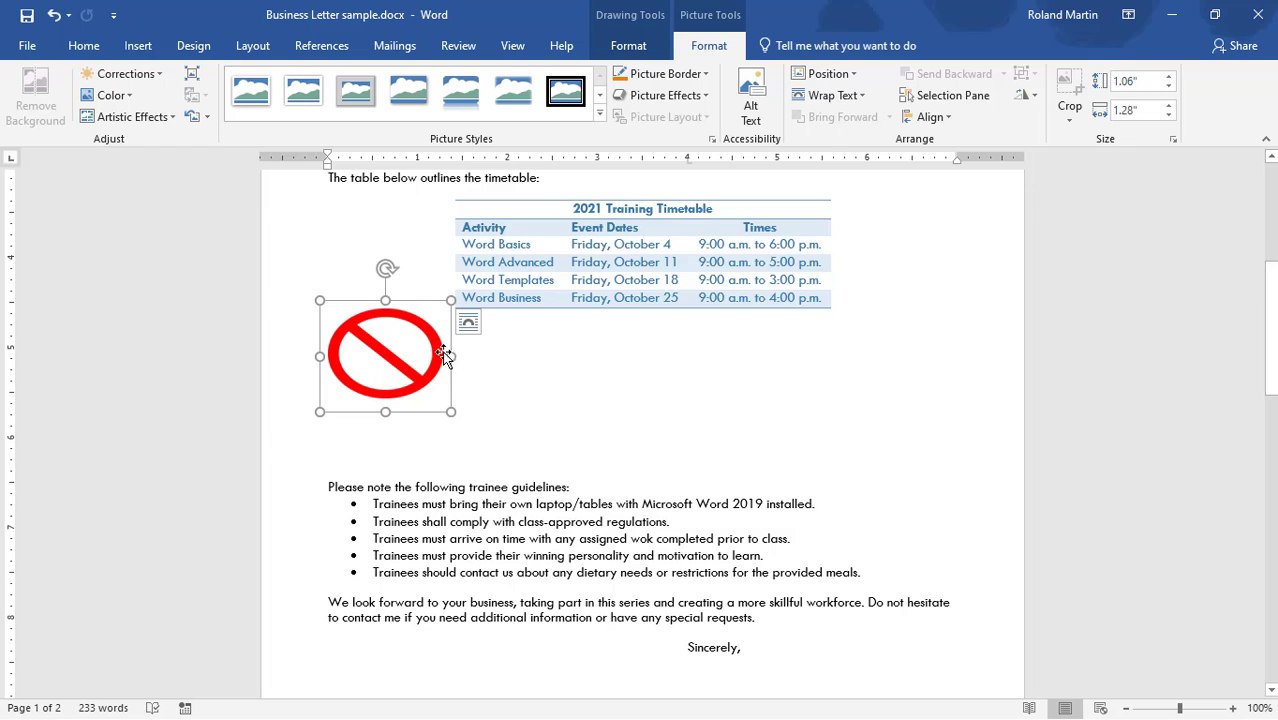
# Set the picture's text wrapping to In Front of Text and move it to the middle beneath the timetable.
pyautogui.moveTo(409, 358); pyautogui.dragTo(610, 370)
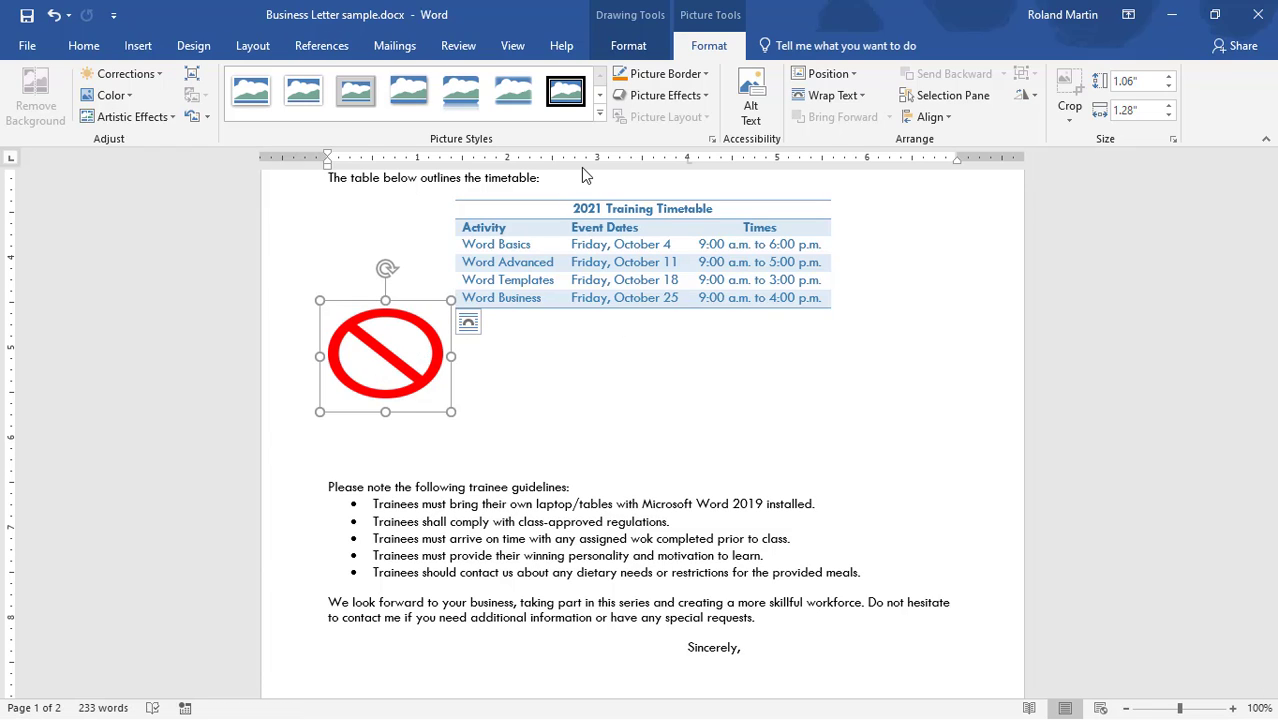
pyautogui.click(468, 321)
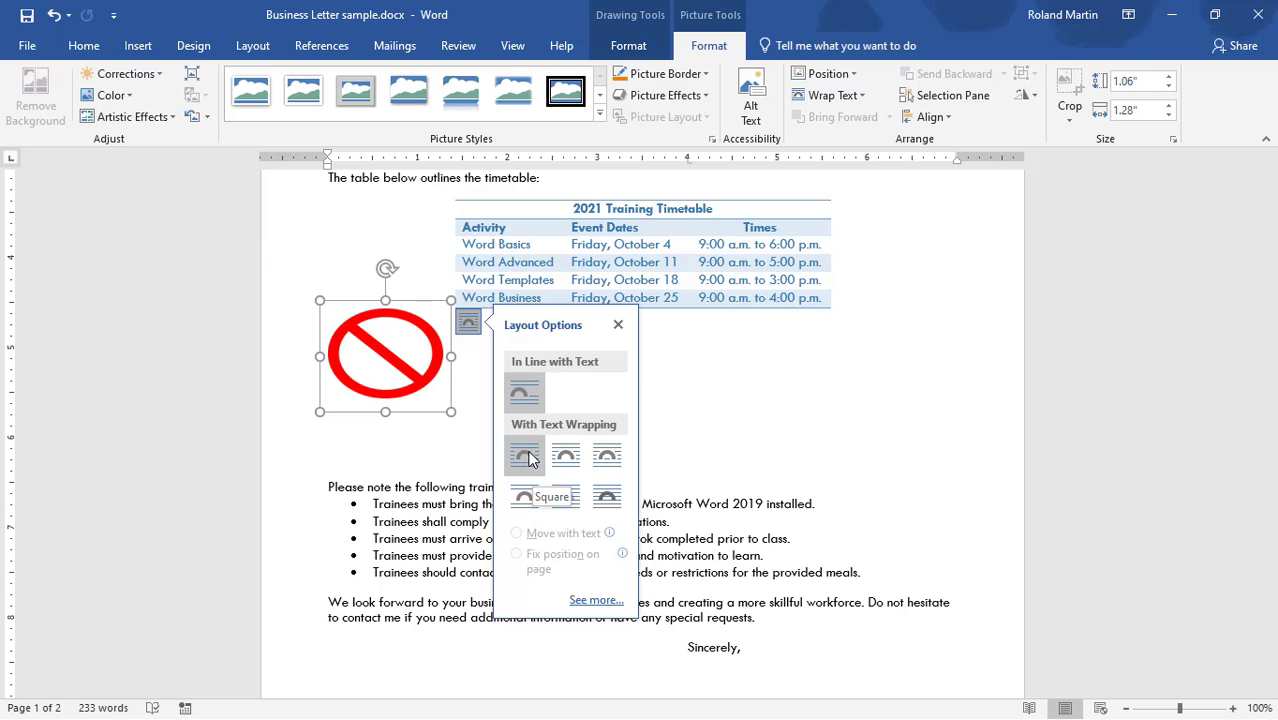
pyautogui.click(607, 497)
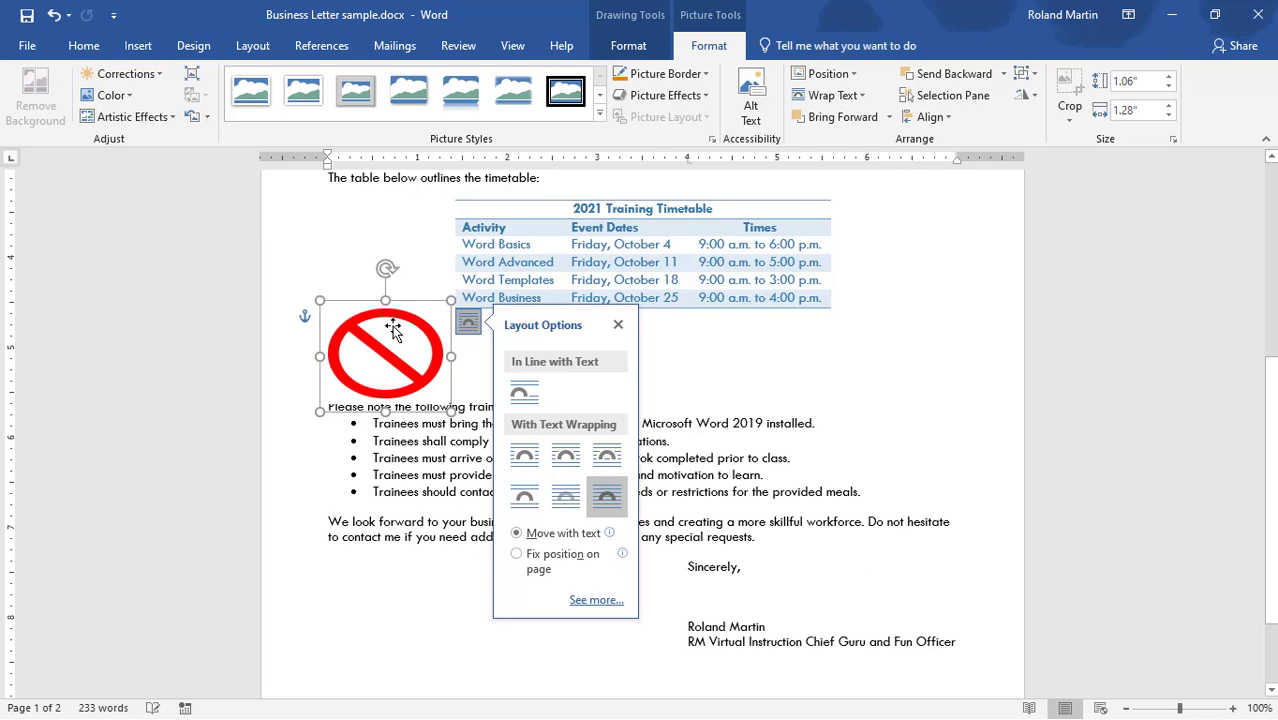
pyautogui.moveTo(390, 345); pyautogui.dragTo(627, 357)
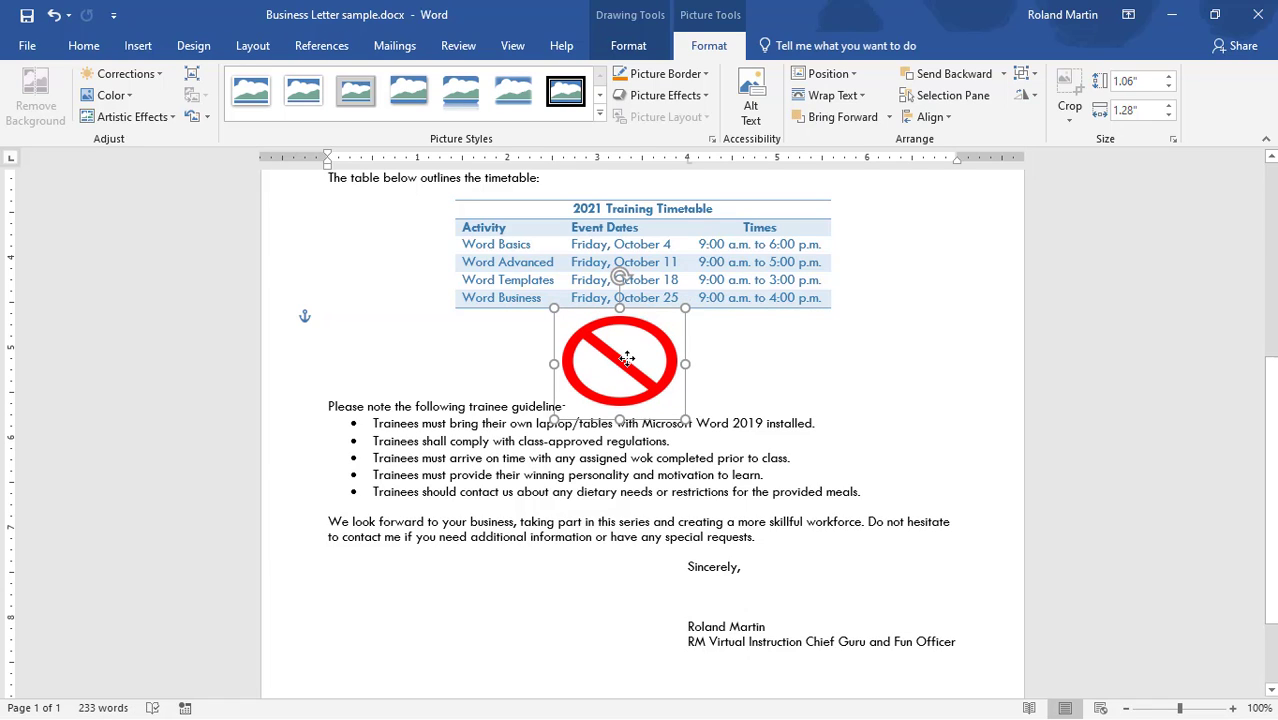
pyautogui.click(836, 365)
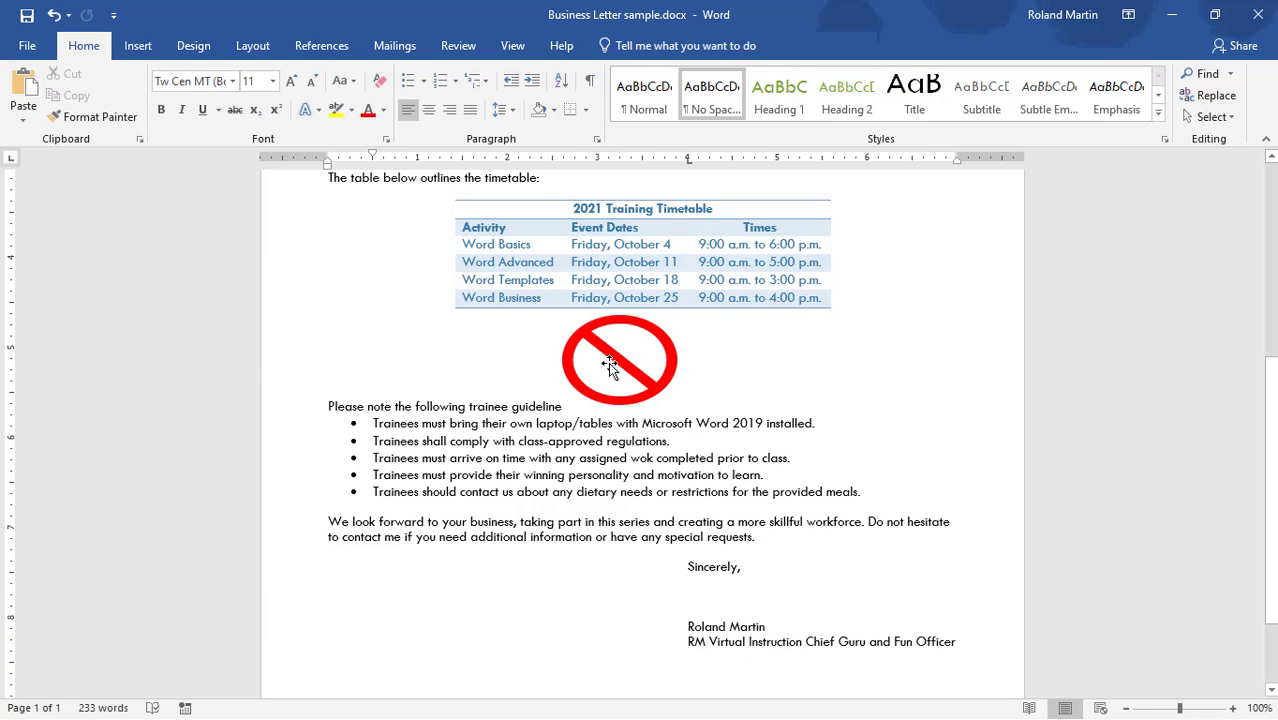
# Rotate the prohibition-sign picture a quarter turn counterclockwise.
pyautogui.click(641, 357)
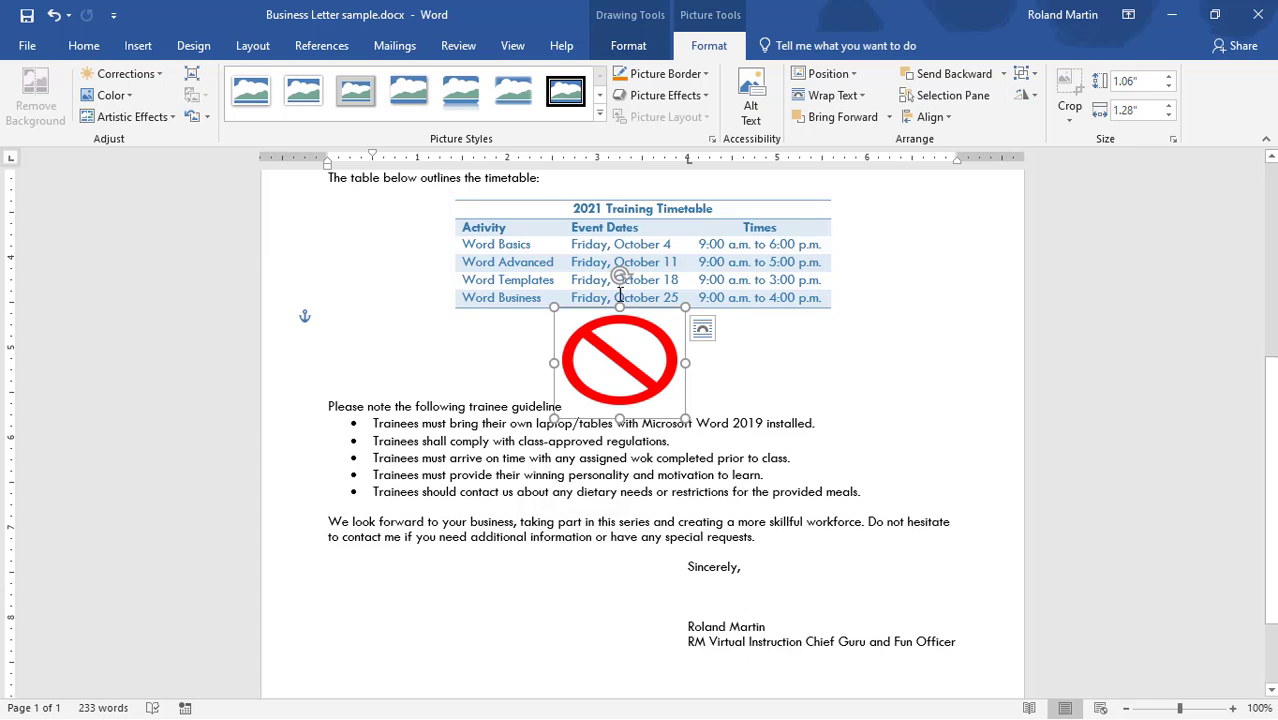
pyautogui.moveTo(619, 279); pyautogui.dragTo(527, 364)
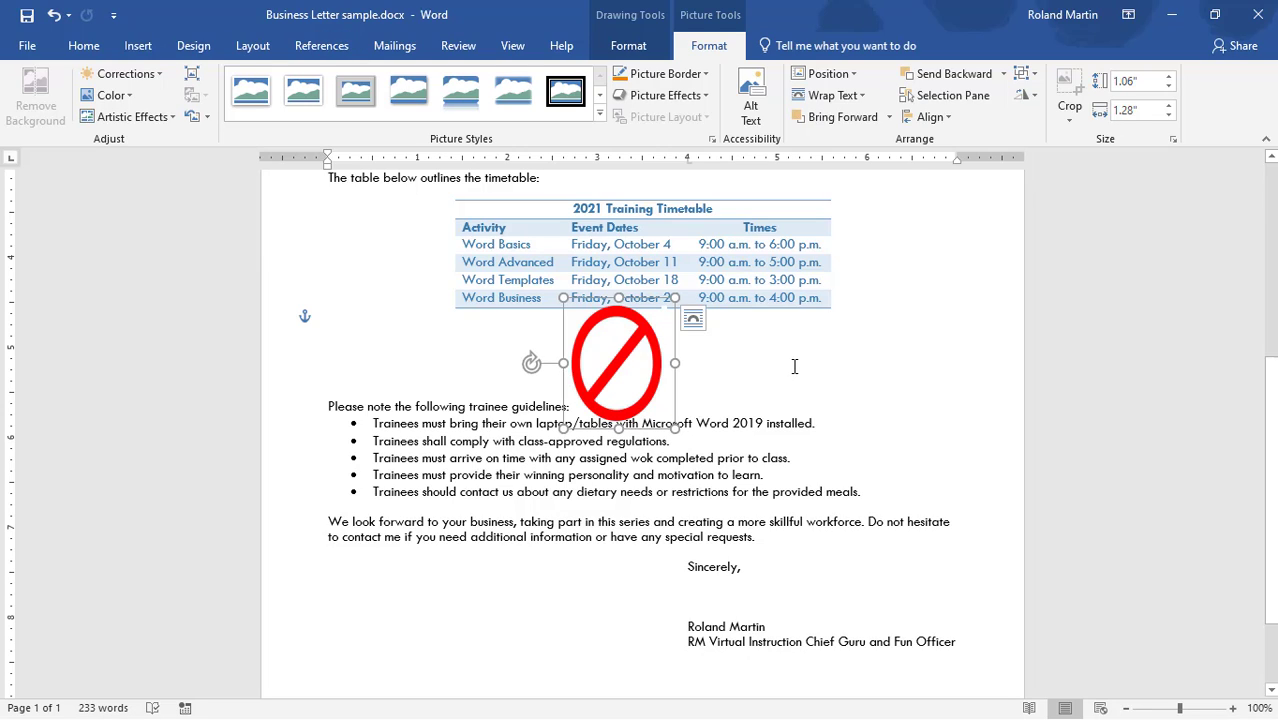
pyautogui.click(1068, 121)
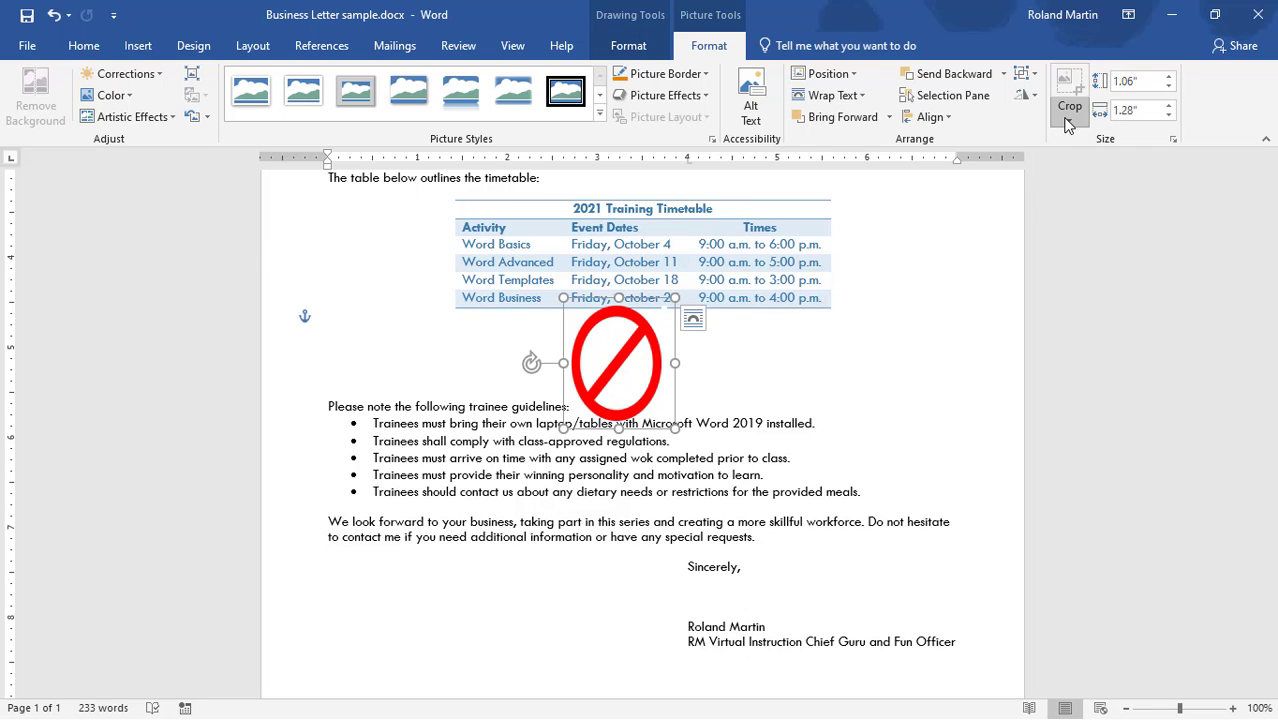
pyautogui.moveTo(1098, 168)
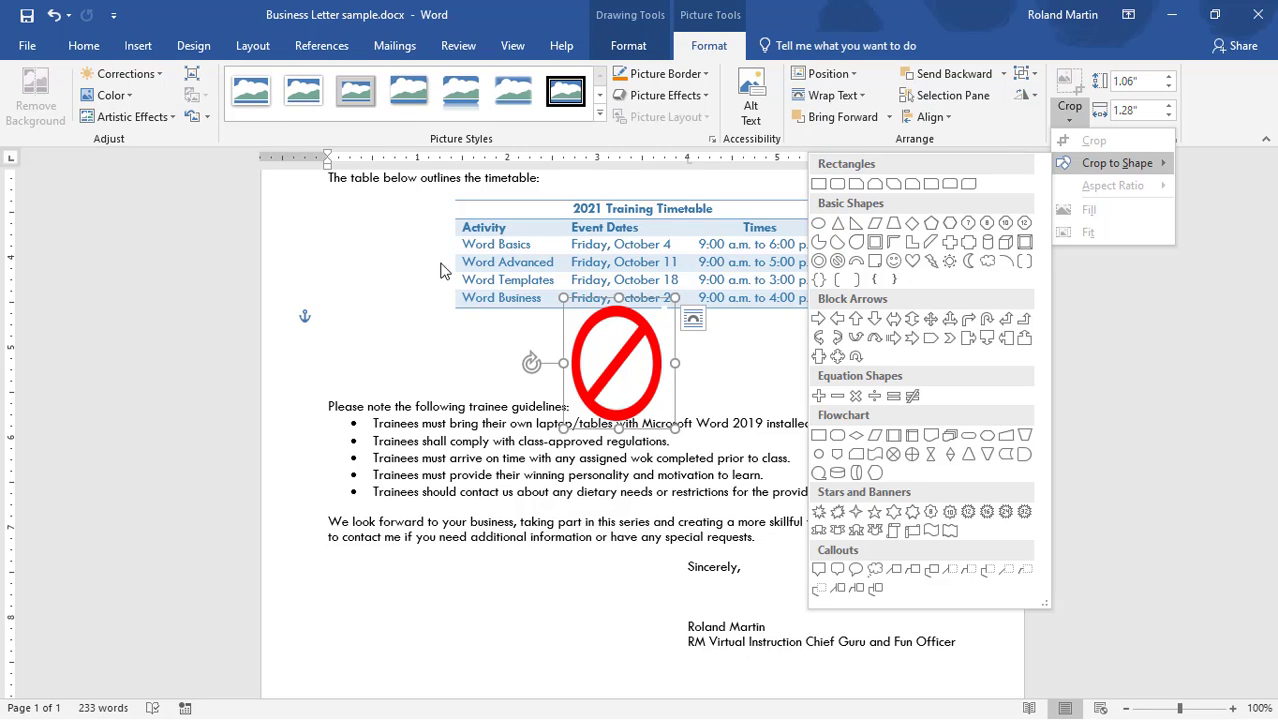
pyautogui.click(173, 360)
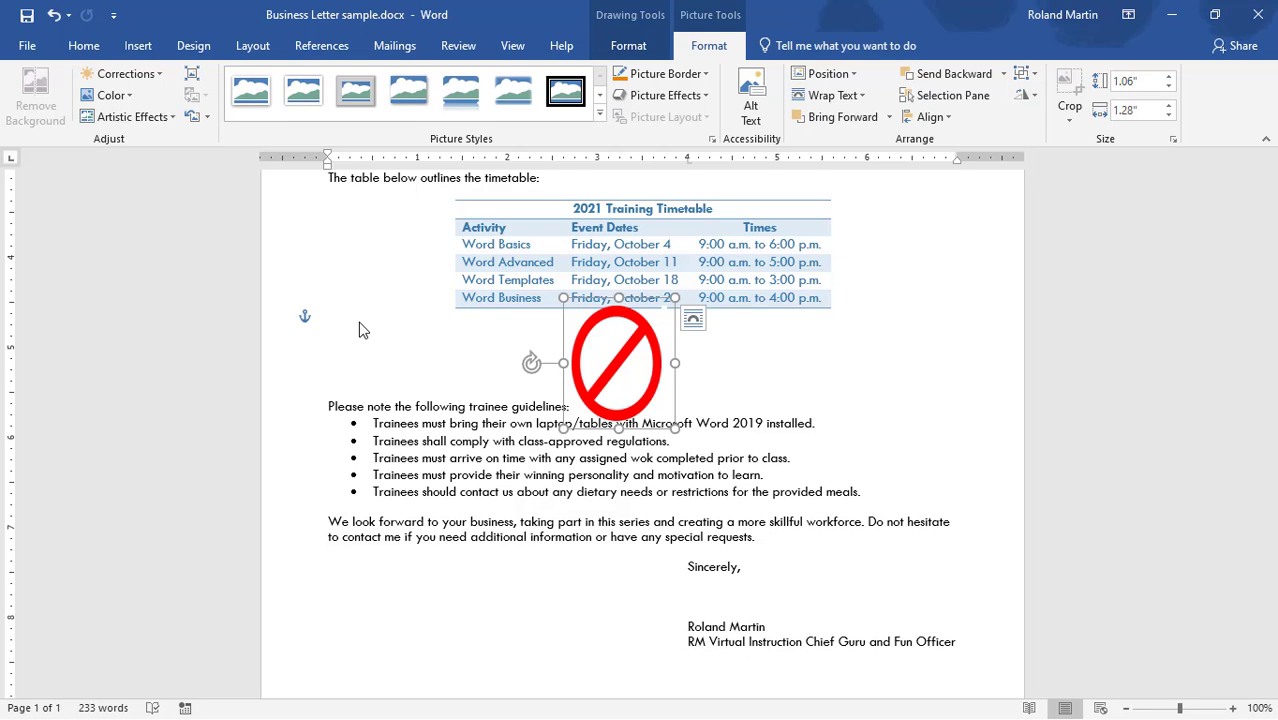
# Nudge the rotated prohibition-sign picture slightly beneath the timetable and delete it from the letter.
pyautogui.moveTo(632, 372)
pyautogui.mouseDown()
pyautogui.moveTo(575, 450)
pyautogui.moveTo(542, 460)
pyautogui.moveTo(620, 308)
pyautogui.moveTo(630, 376)
pyautogui.mouseUp()
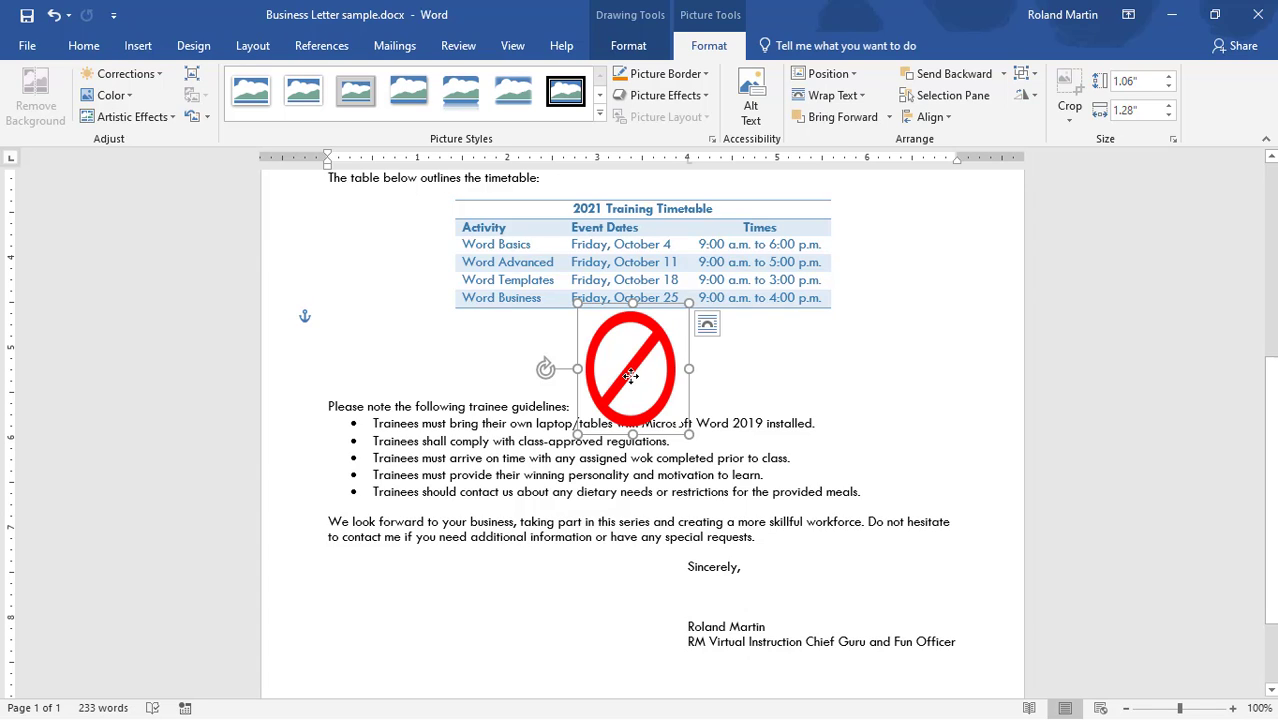
pyautogui.press('Delete')
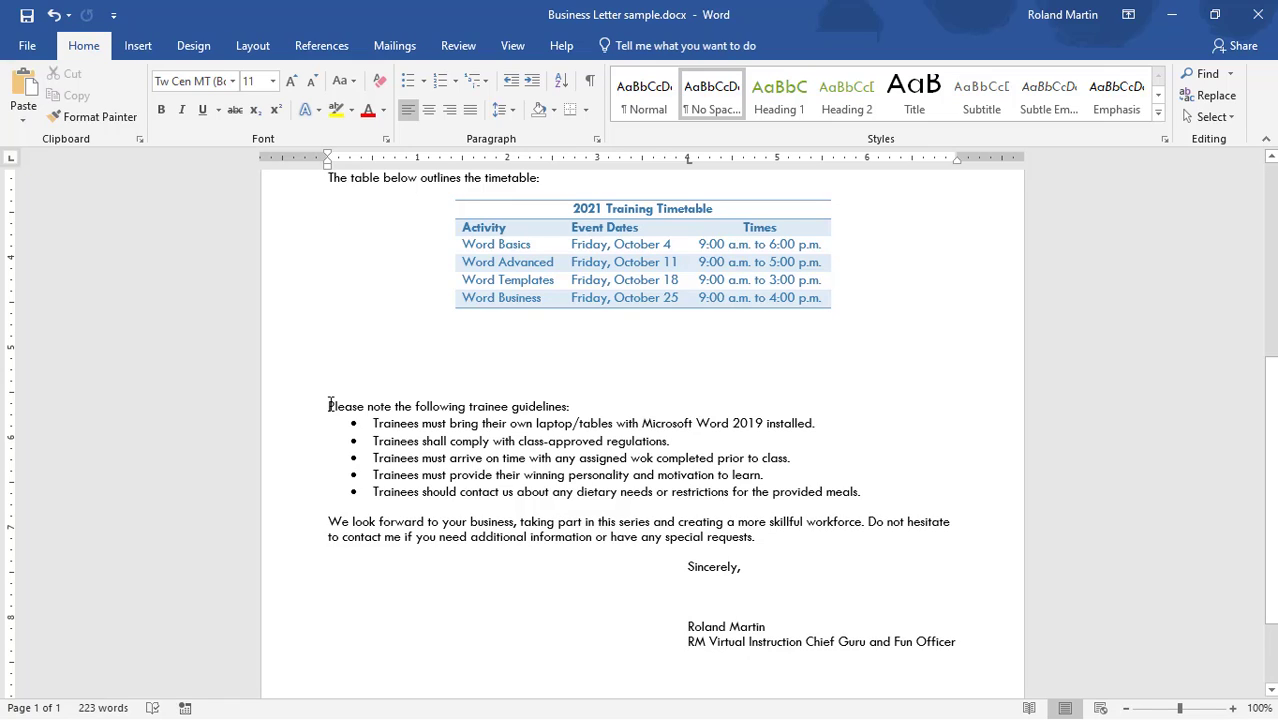
# Add the line "This is just a sample line." beneath the timetable and indent it to the next tab stop.
pyautogui.click(337, 347)
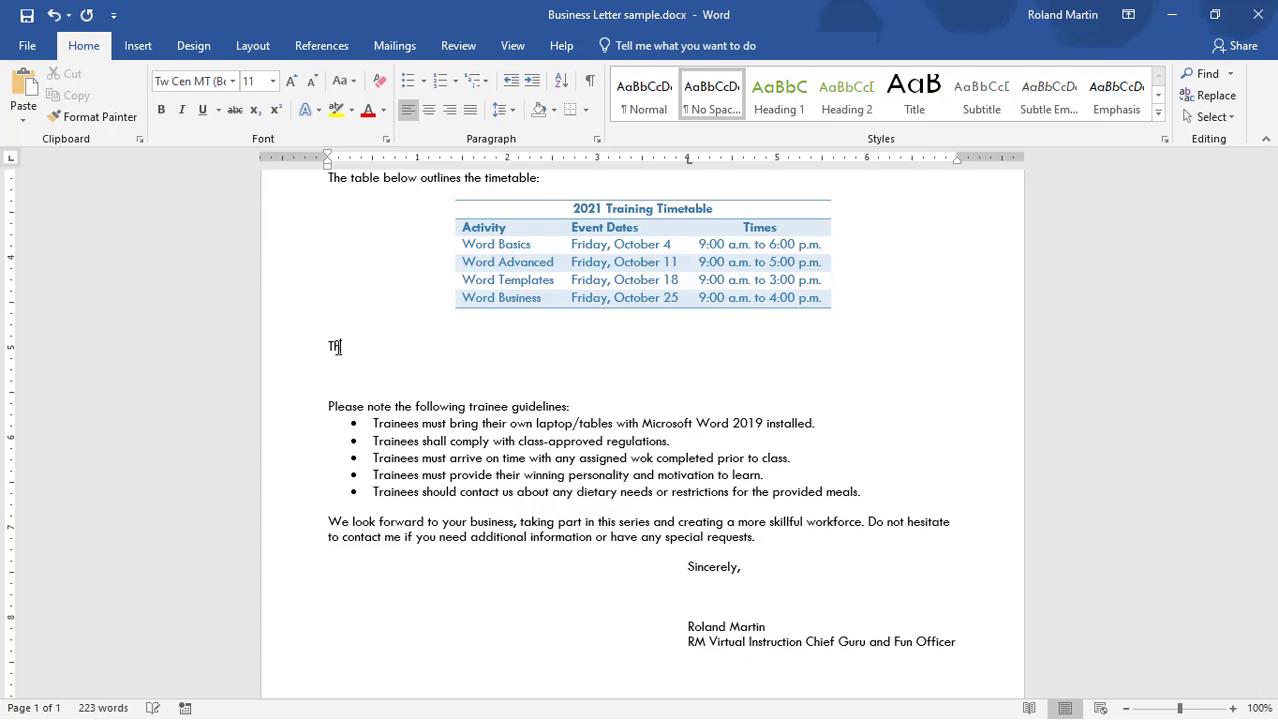
pyautogui.write('This is just a sample line.')
pyautogui.press('Tab')
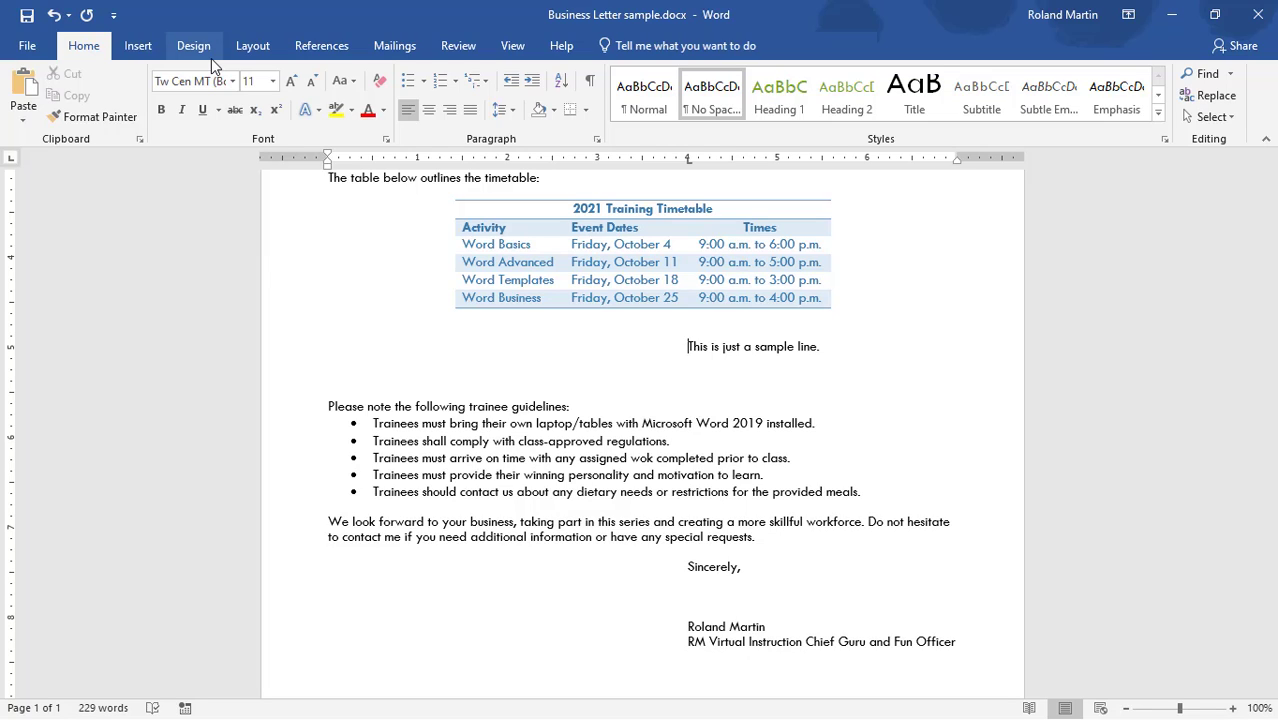
# Clear the 4" tab stop from the sample line beneath the timetable.
pyautogui.click(596, 141)
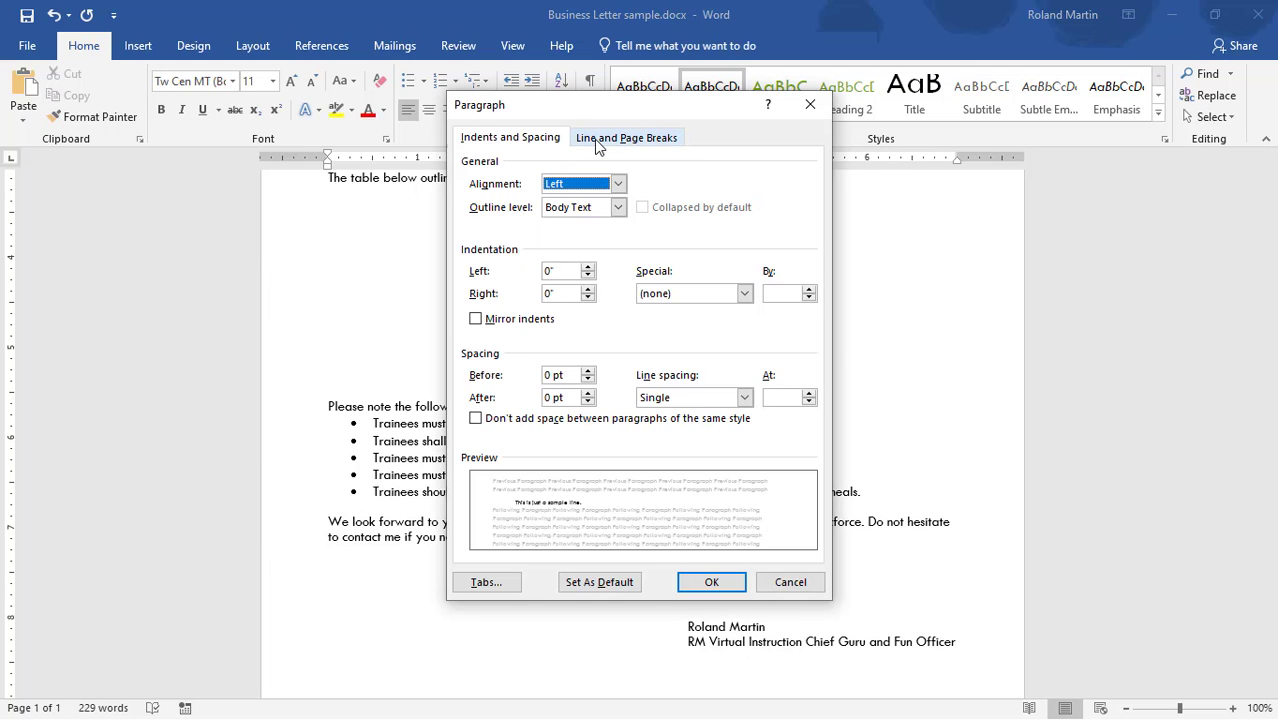
pyautogui.click(485, 584)
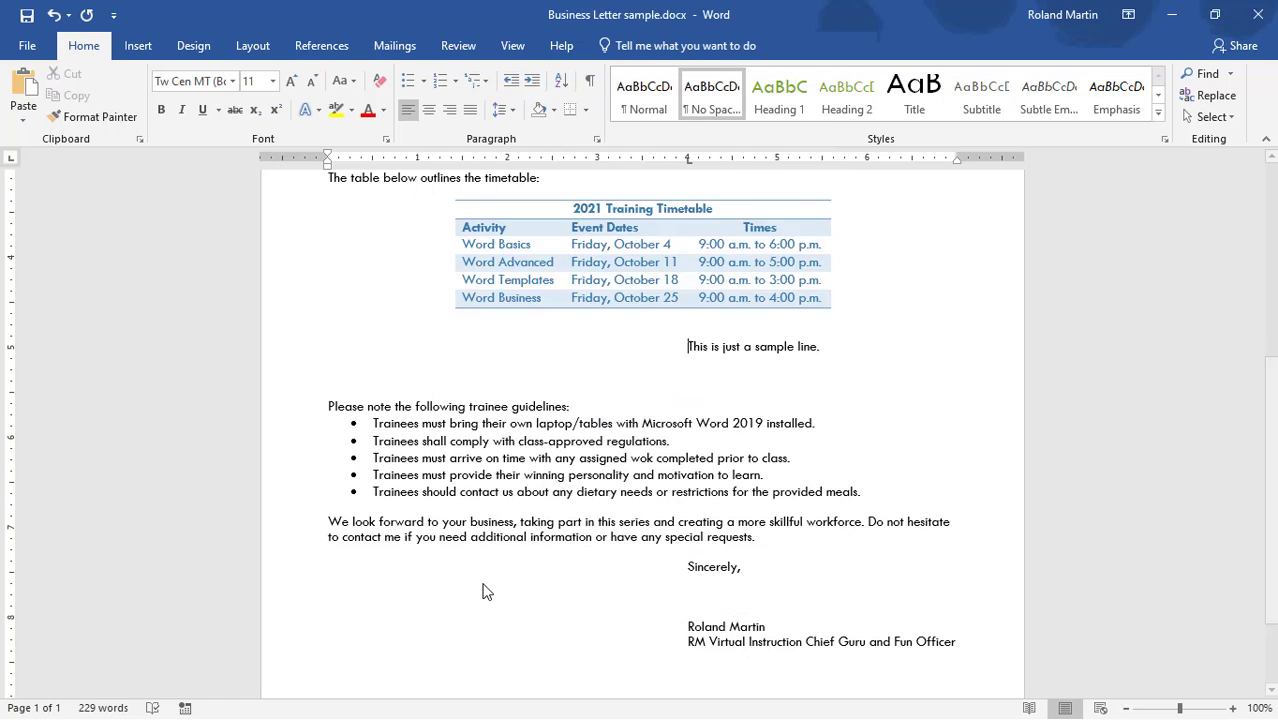
pyautogui.moveTo(622, 200); pyautogui.dragTo(819, 235)
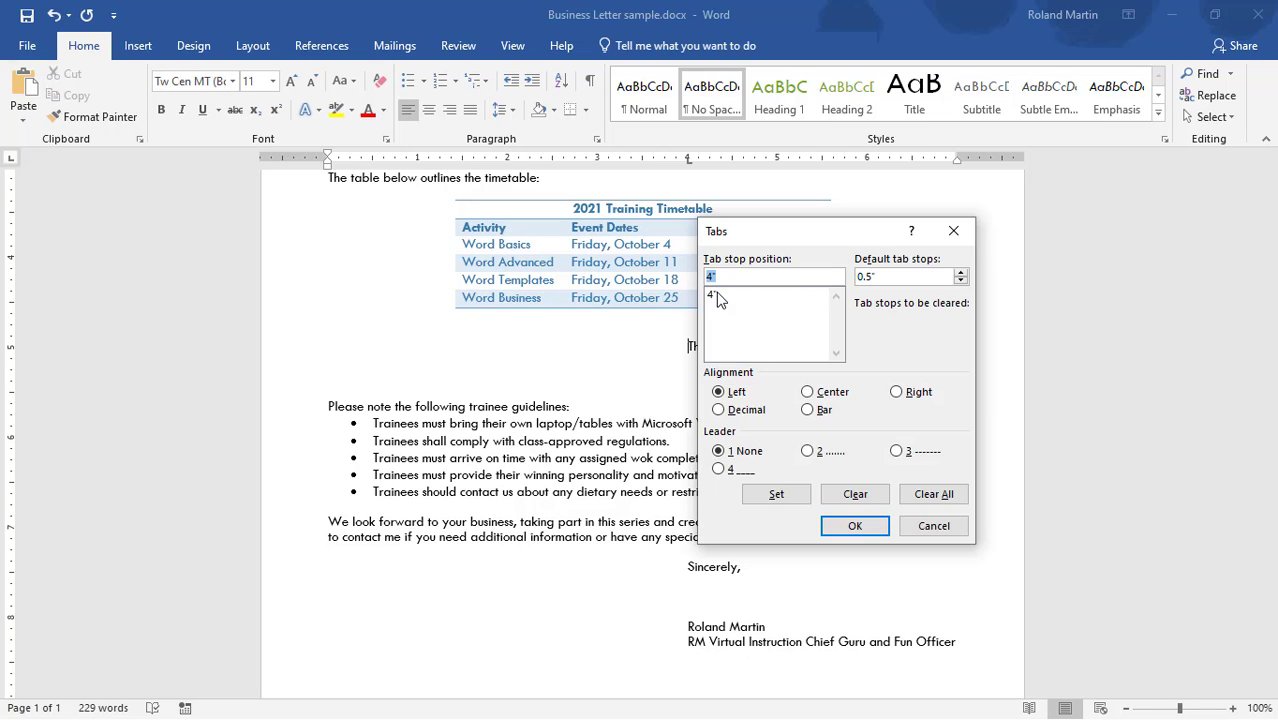
pyautogui.click(868, 502)
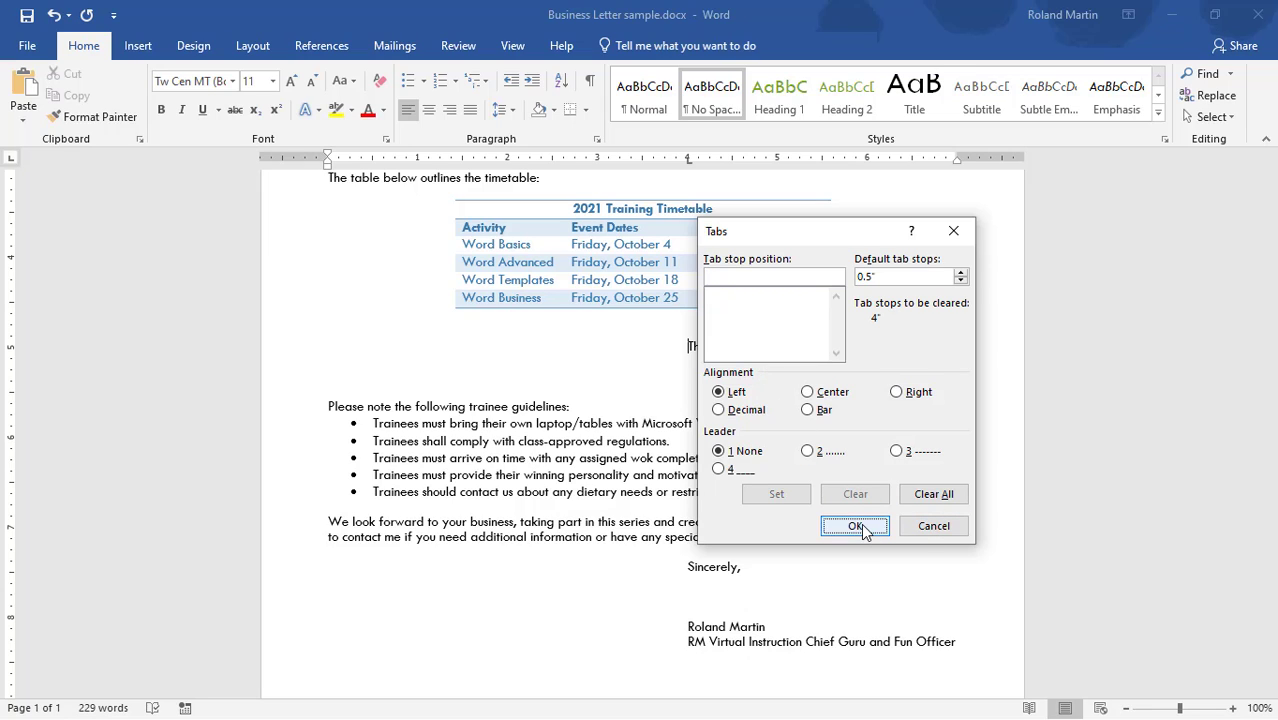
pyautogui.click(858, 527)
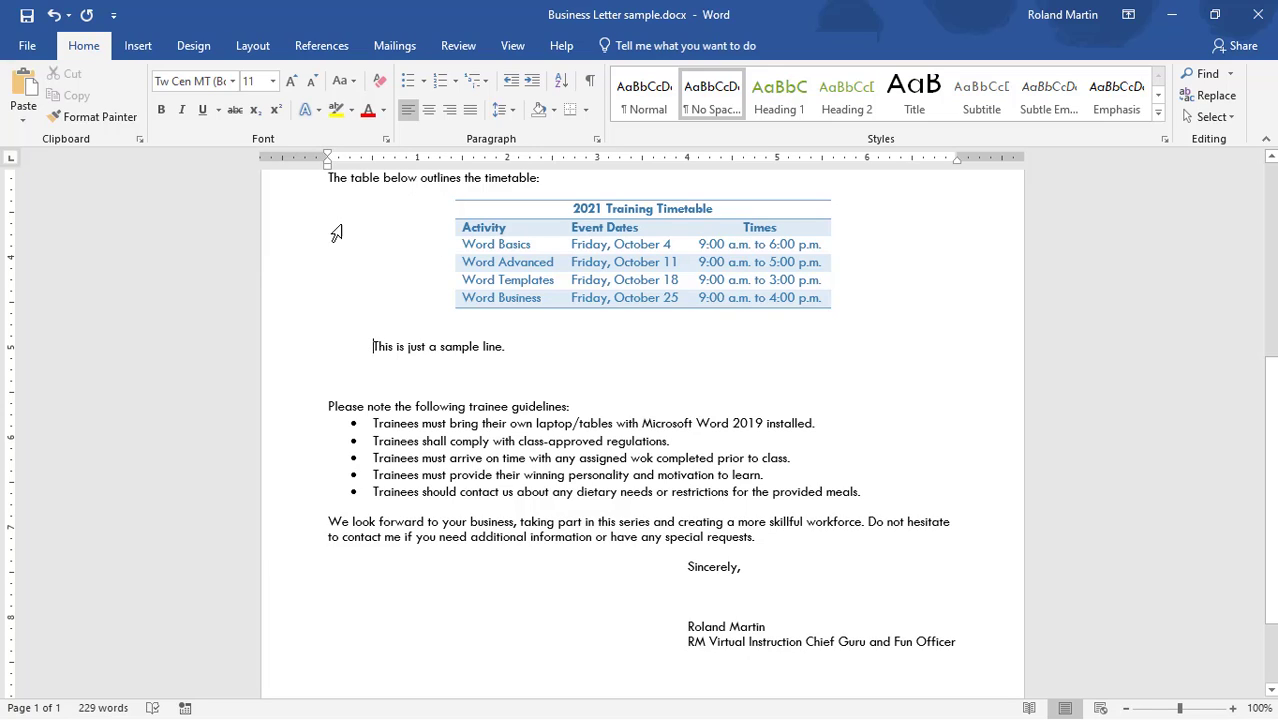
# Check the default tab stop spacing in the sample line's tab settings.
pyautogui.click(596, 140)
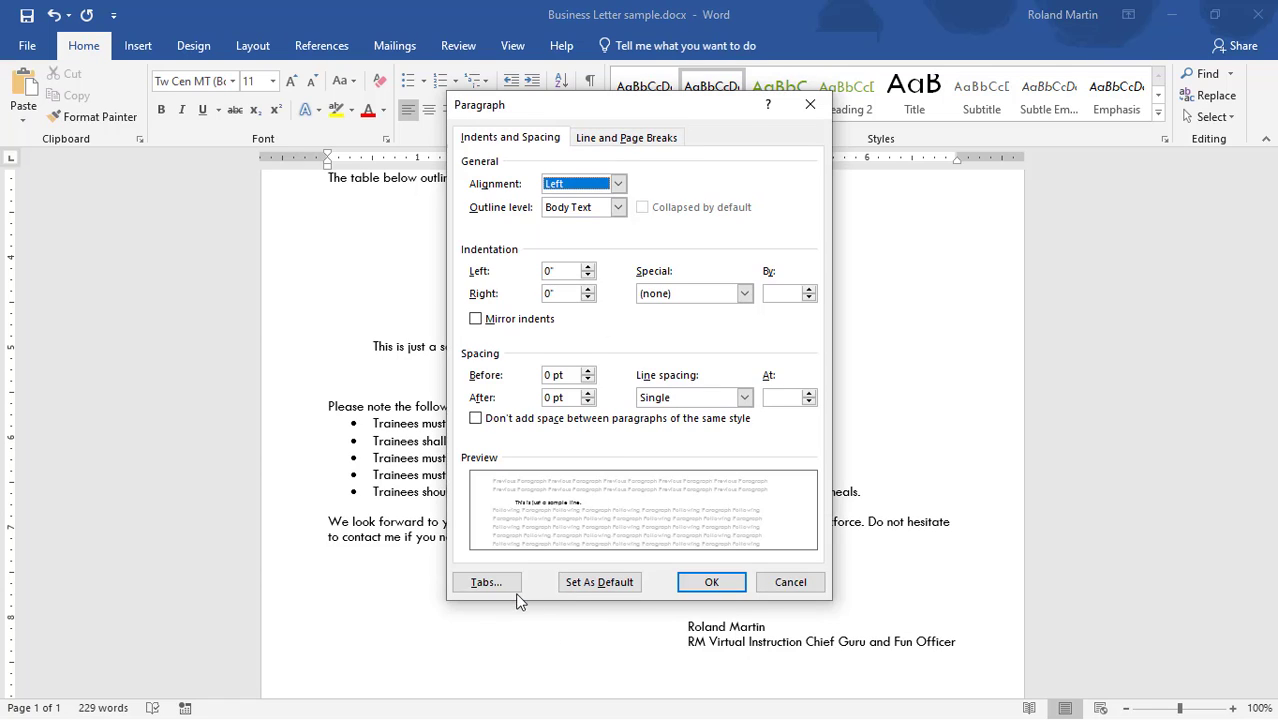
pyautogui.click(505, 584)
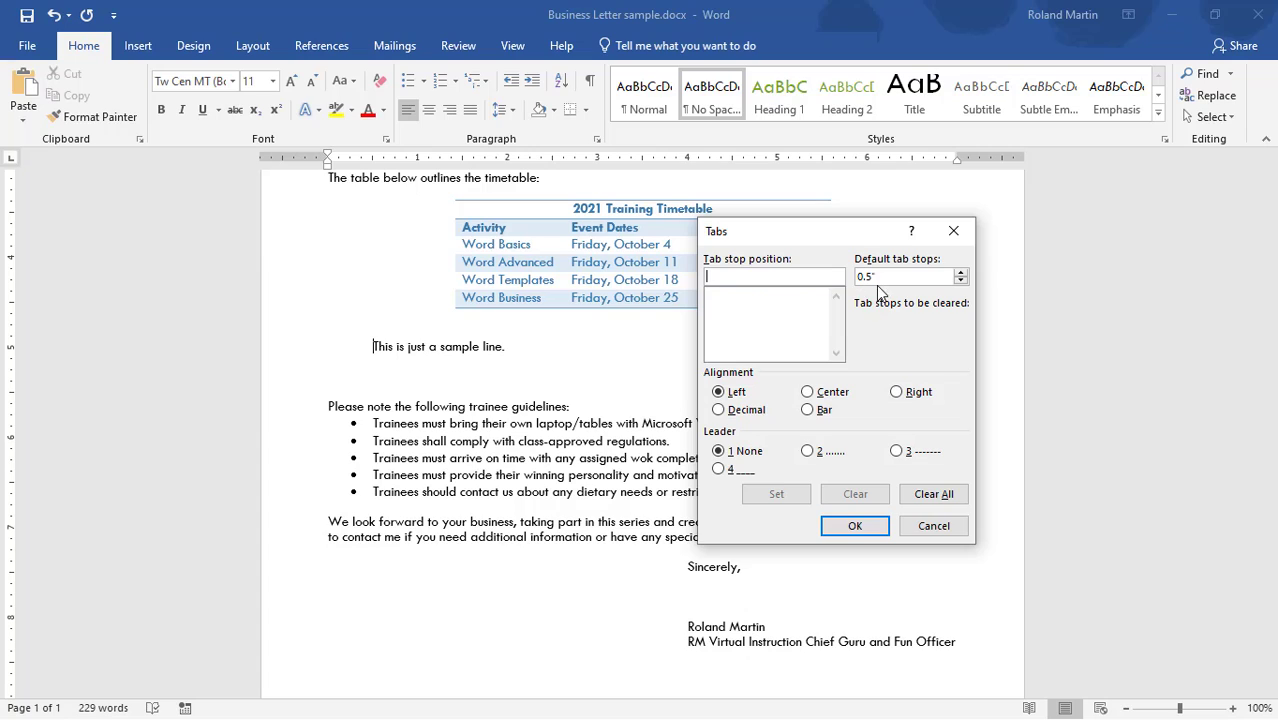
pyautogui.click(934, 526)
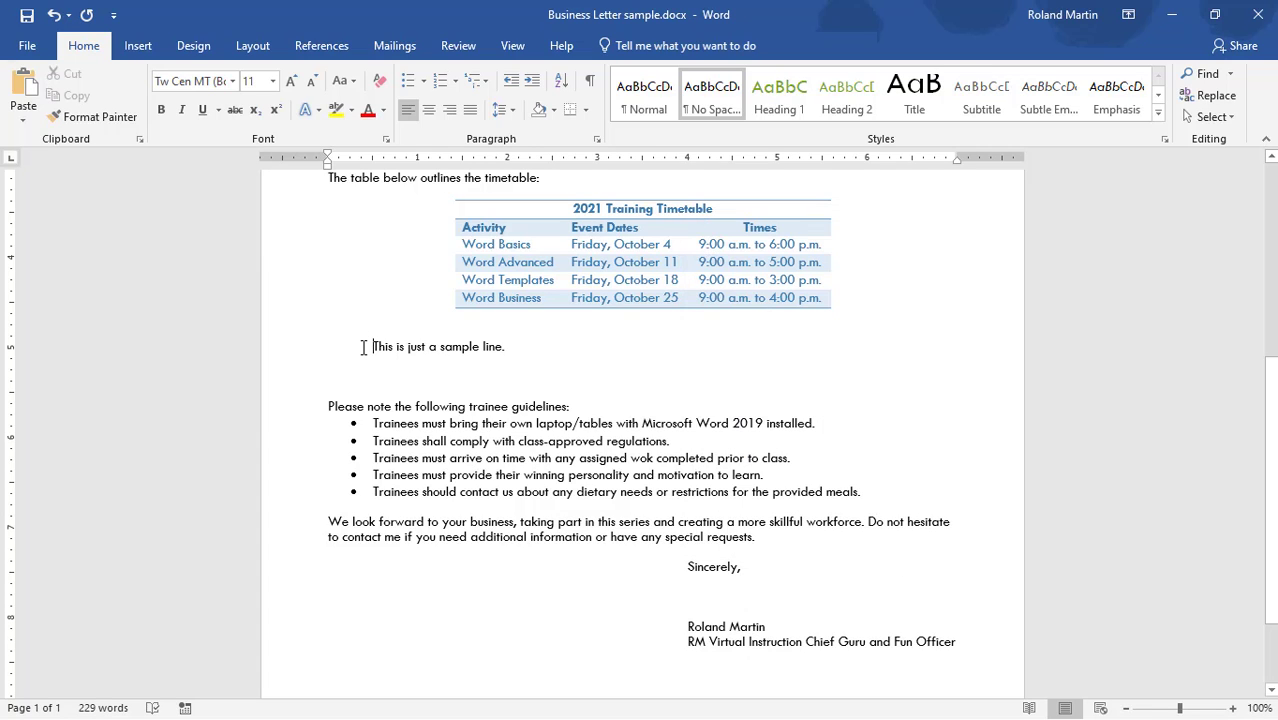
# Remove the sample line's indent, set a left tab stop at 1.5" and indent the line to it.
pyautogui.press('BackSpace')
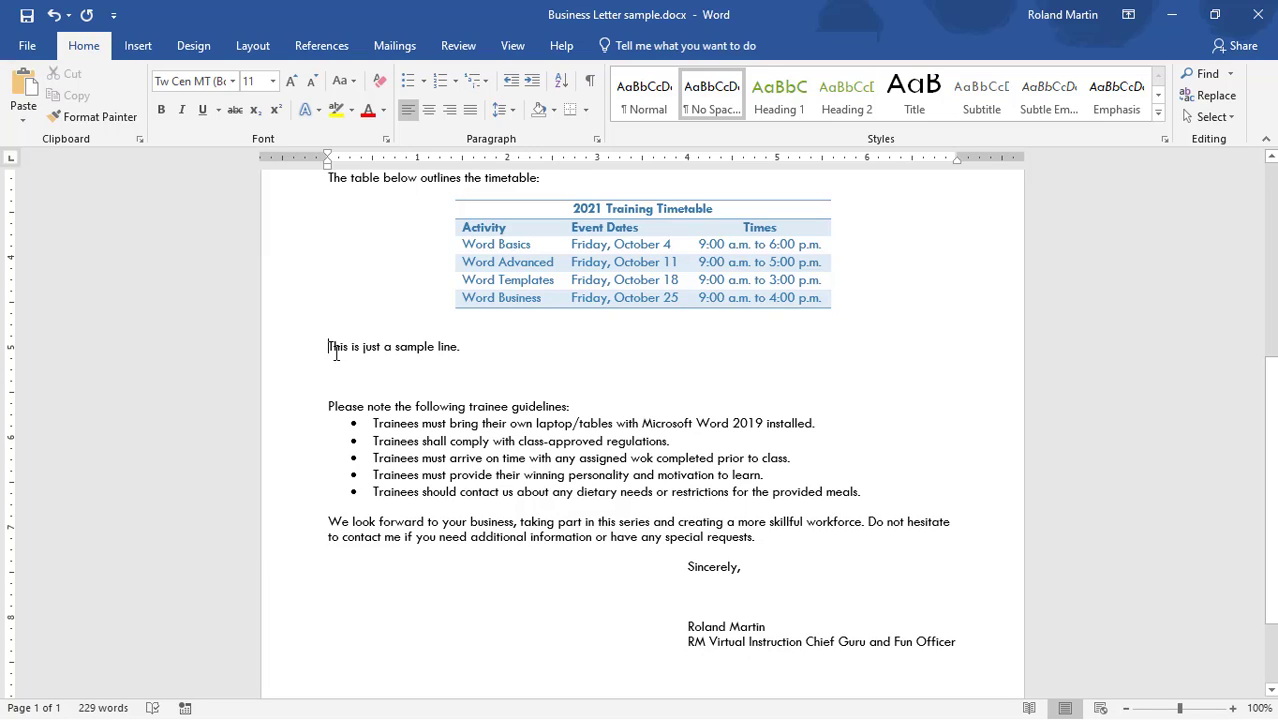
pyautogui.click(597, 140)
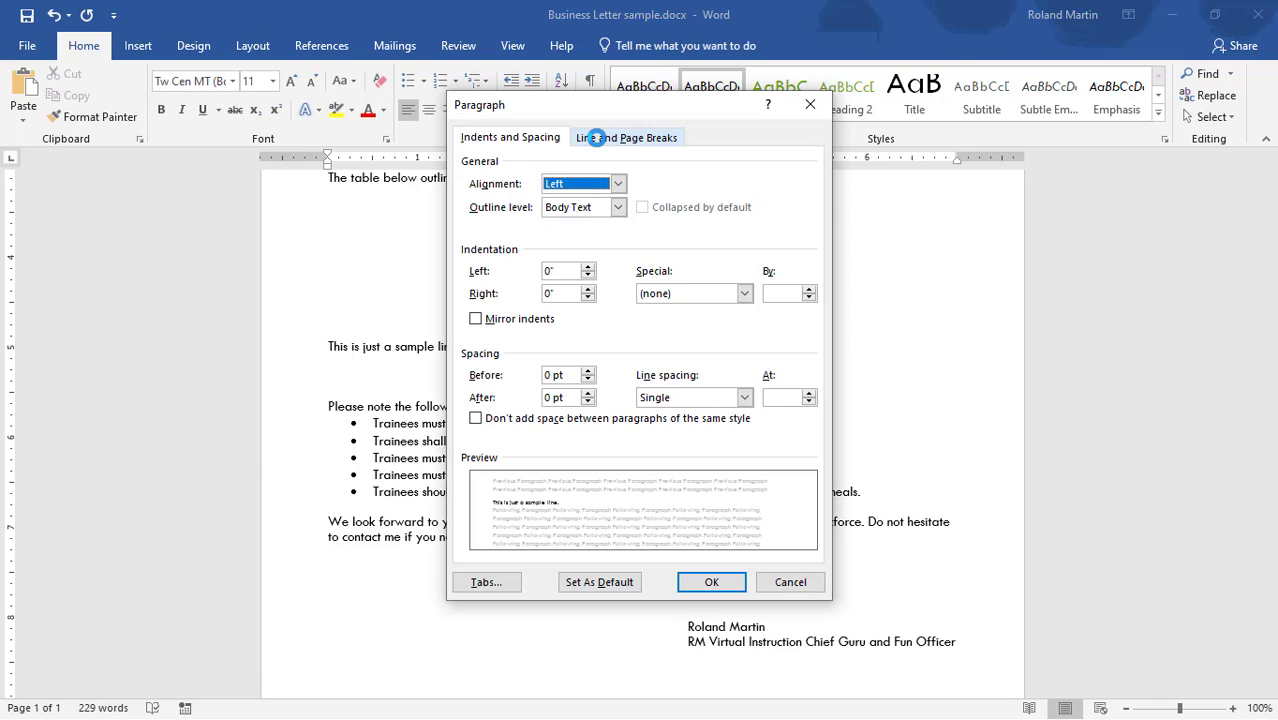
pyautogui.click(505, 582)
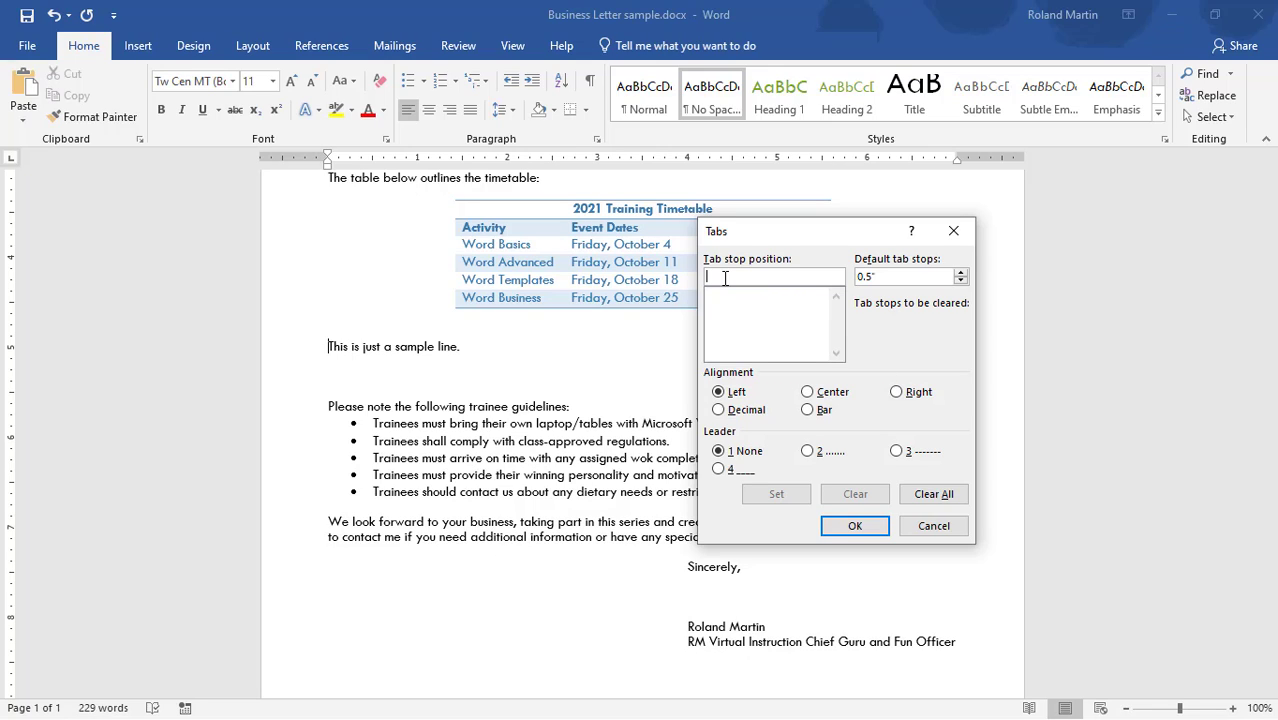
pyautogui.write('1.5')
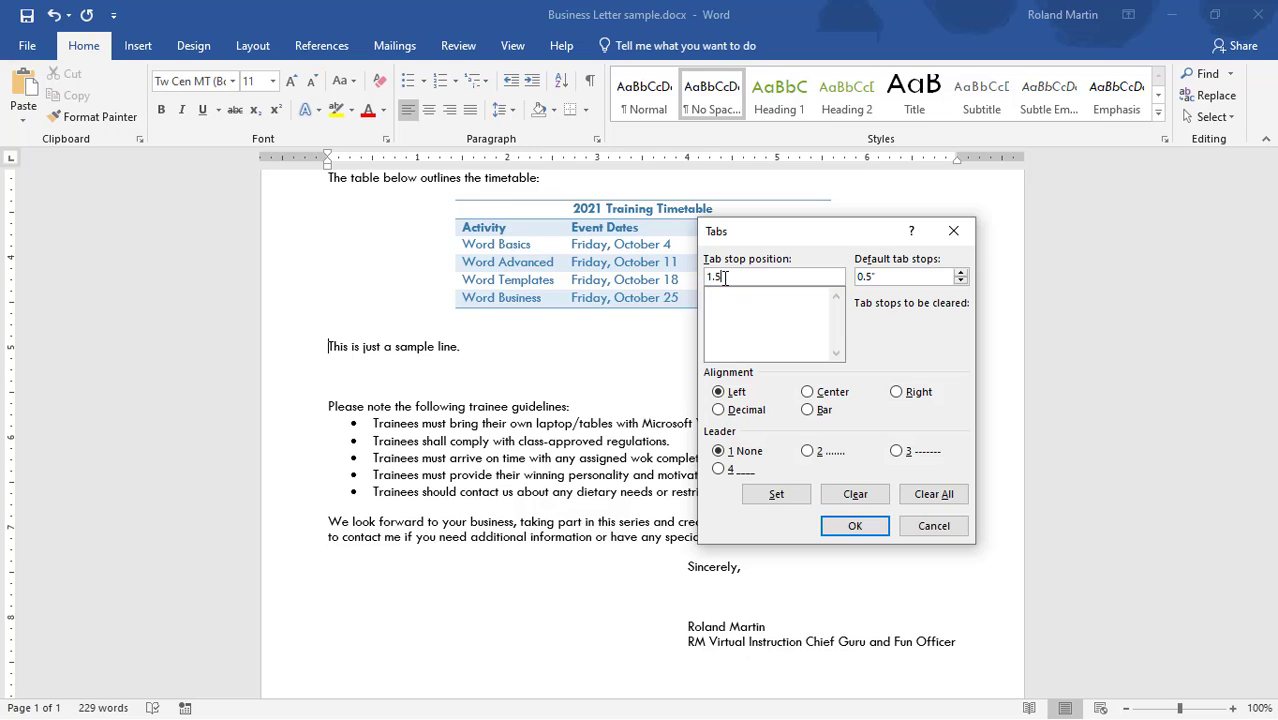
pyautogui.click(797, 503)
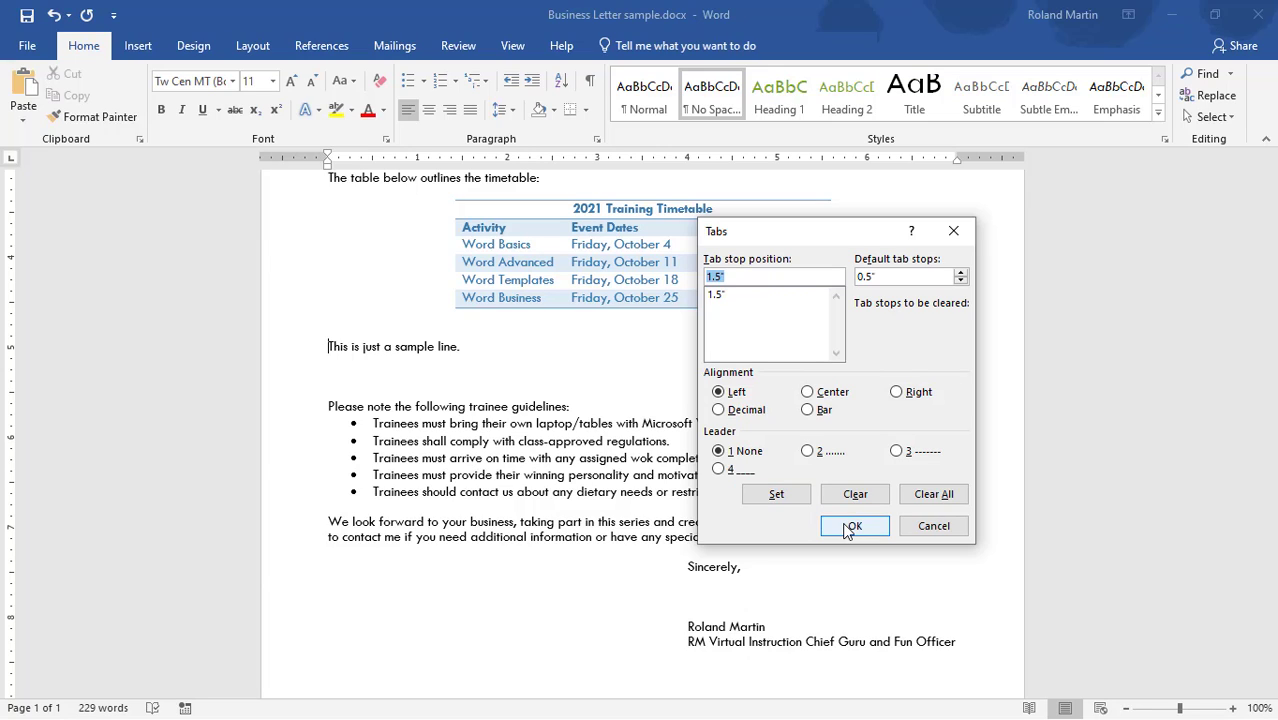
pyautogui.click(846, 528)
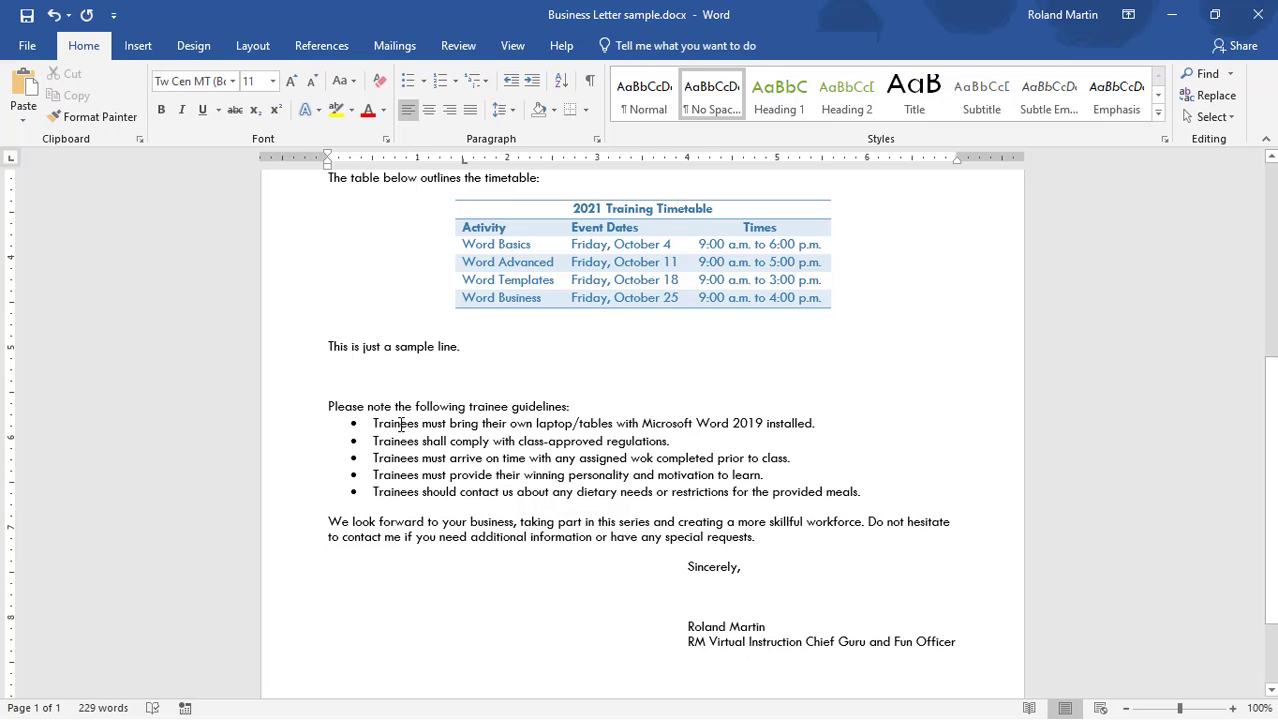
pyautogui.click(330, 346)
pyautogui.press('Tab')
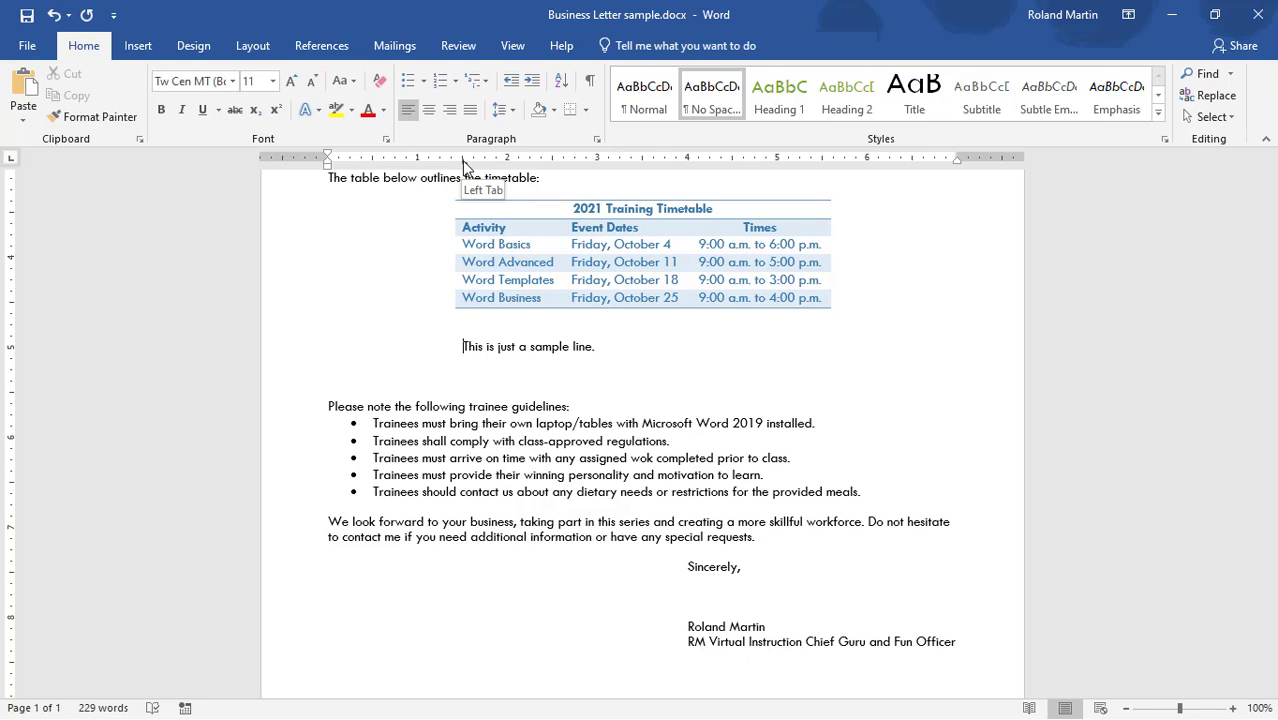
# Remove the 1.5" tab stop from the sample line and check the line's tab stop settings.
pyautogui.moveTo(463, 163); pyautogui.dragTo(463, 163)
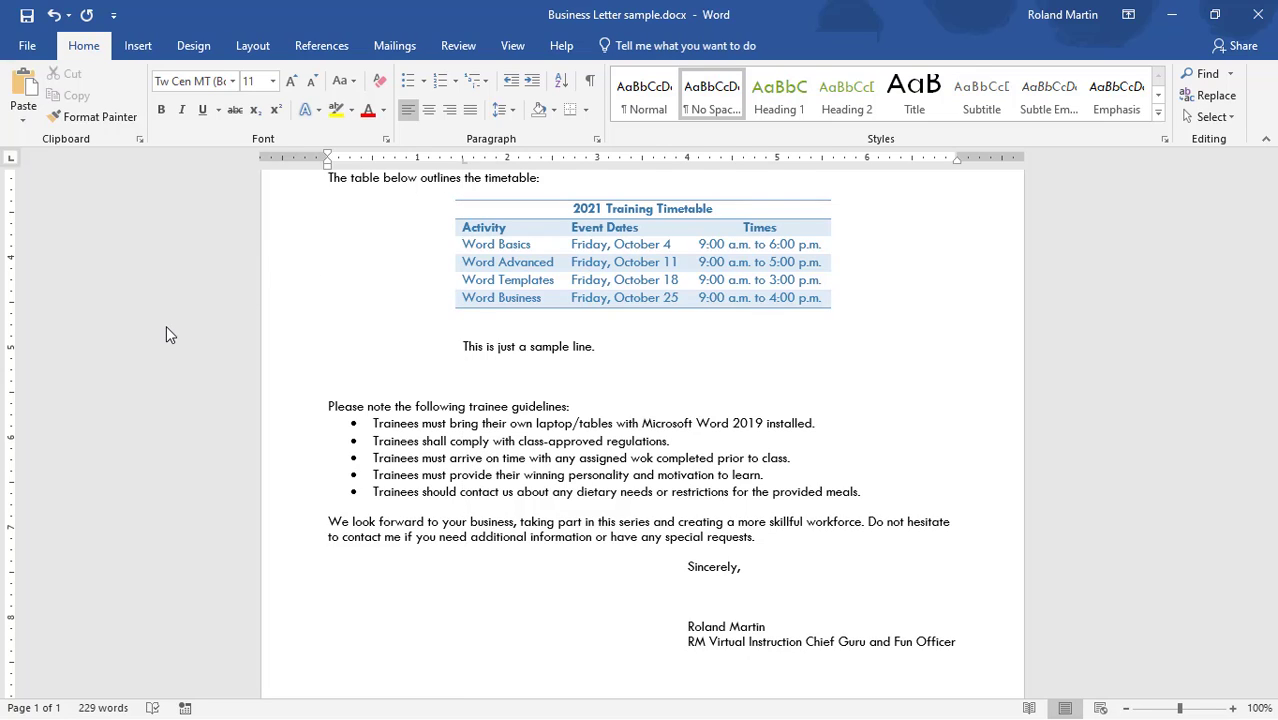
pyautogui.hotkey('ctrl', 'z')
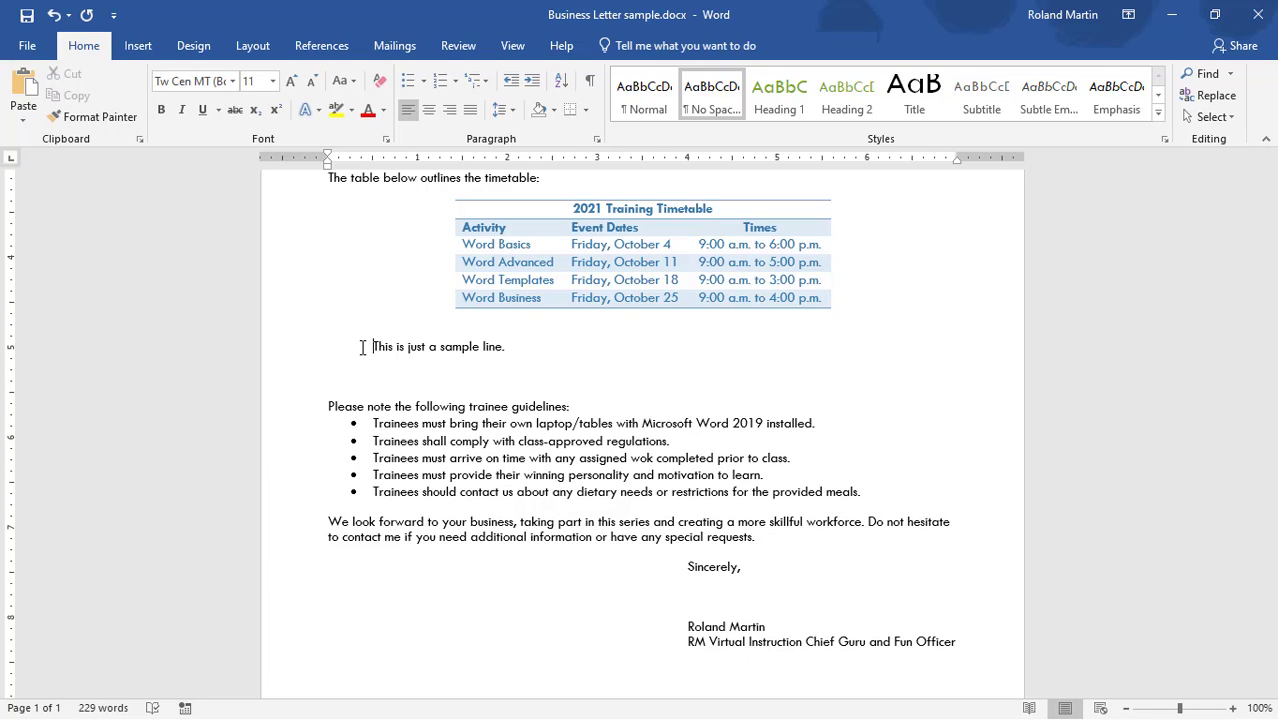
pyautogui.click(598, 140)
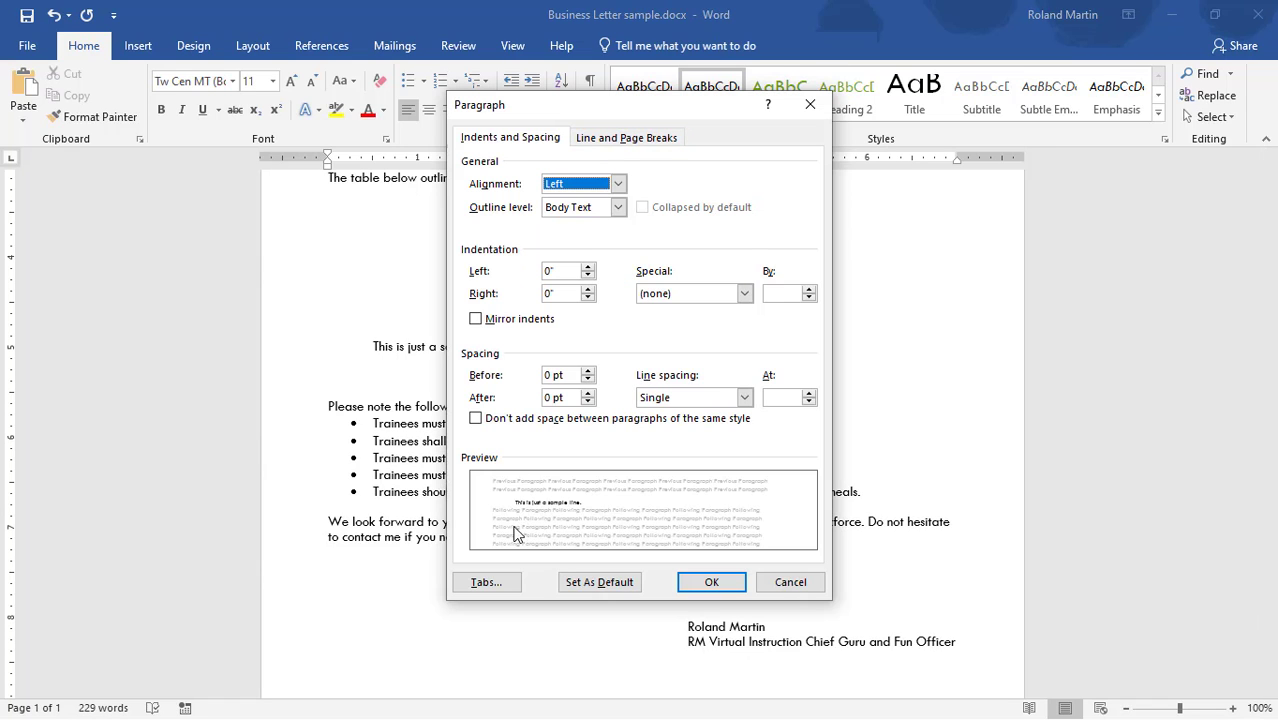
pyautogui.click(505, 580)
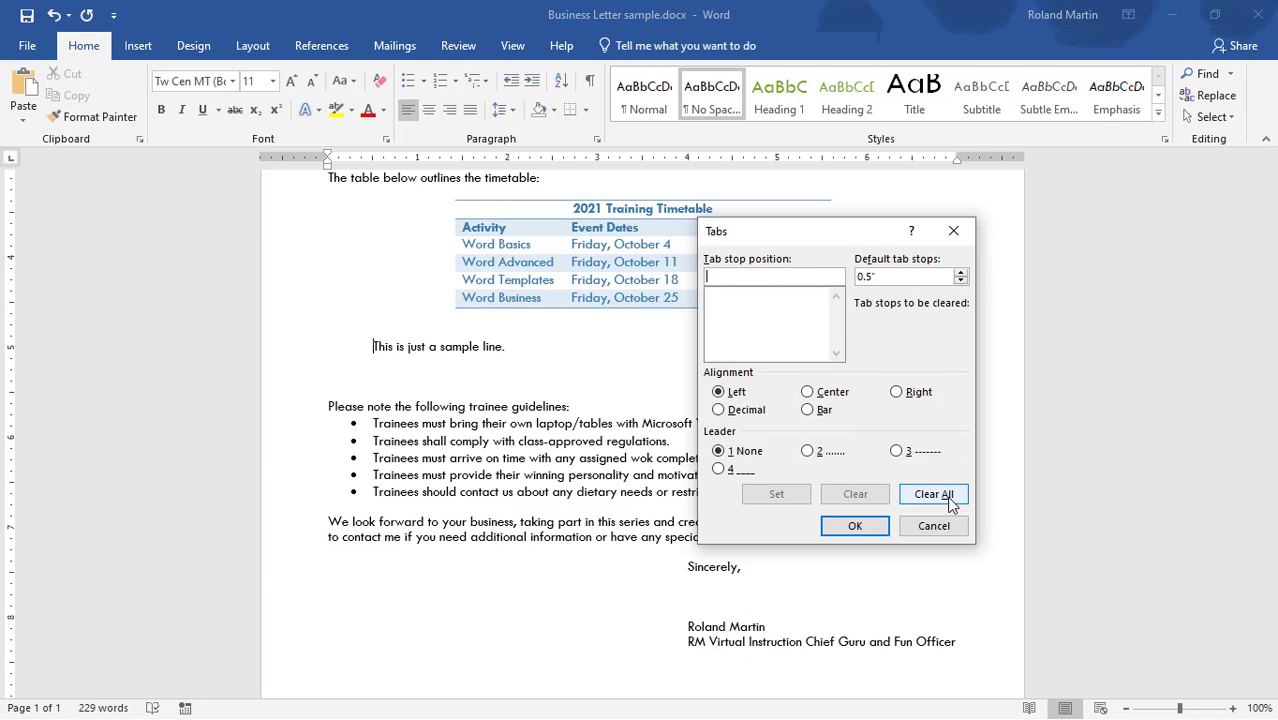
pyautogui.click(945, 532)
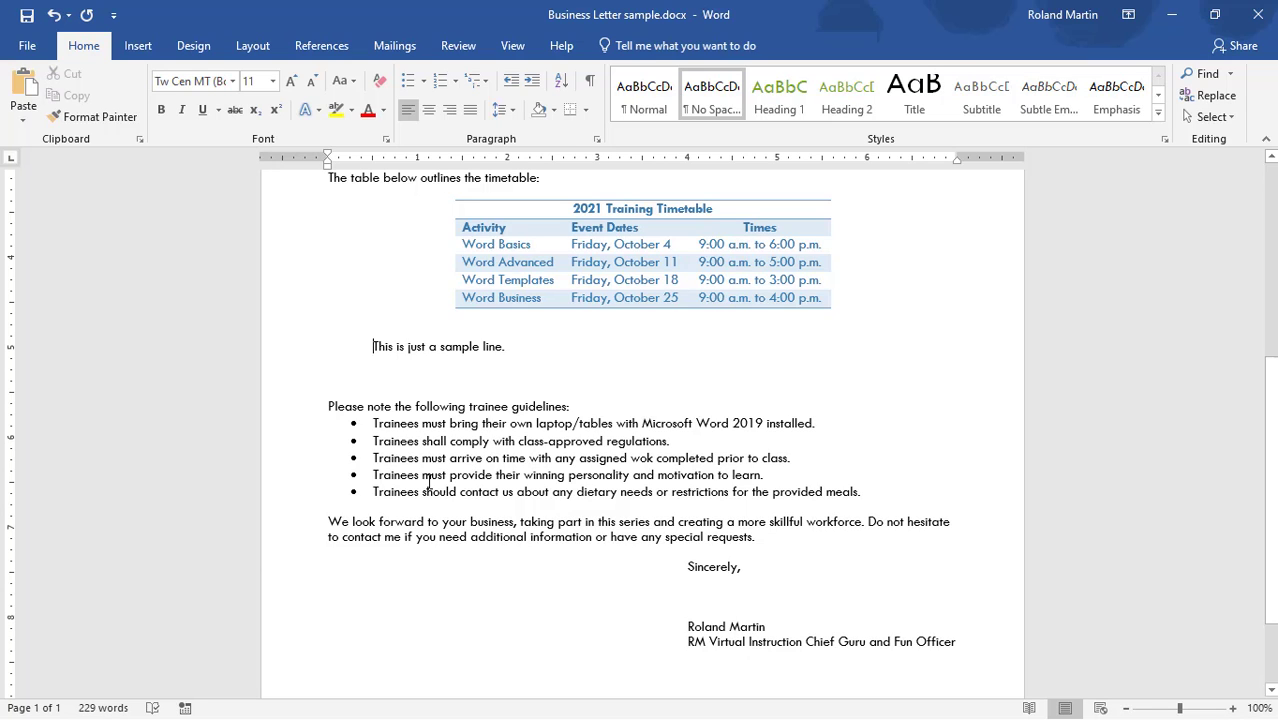
# Replace the letter's date with an automatically updating date in the "Monday, June 22, 2020" format.
pyautogui.scroll(5, 510, 470)
pyautogui.scroll(1, 536, 467)
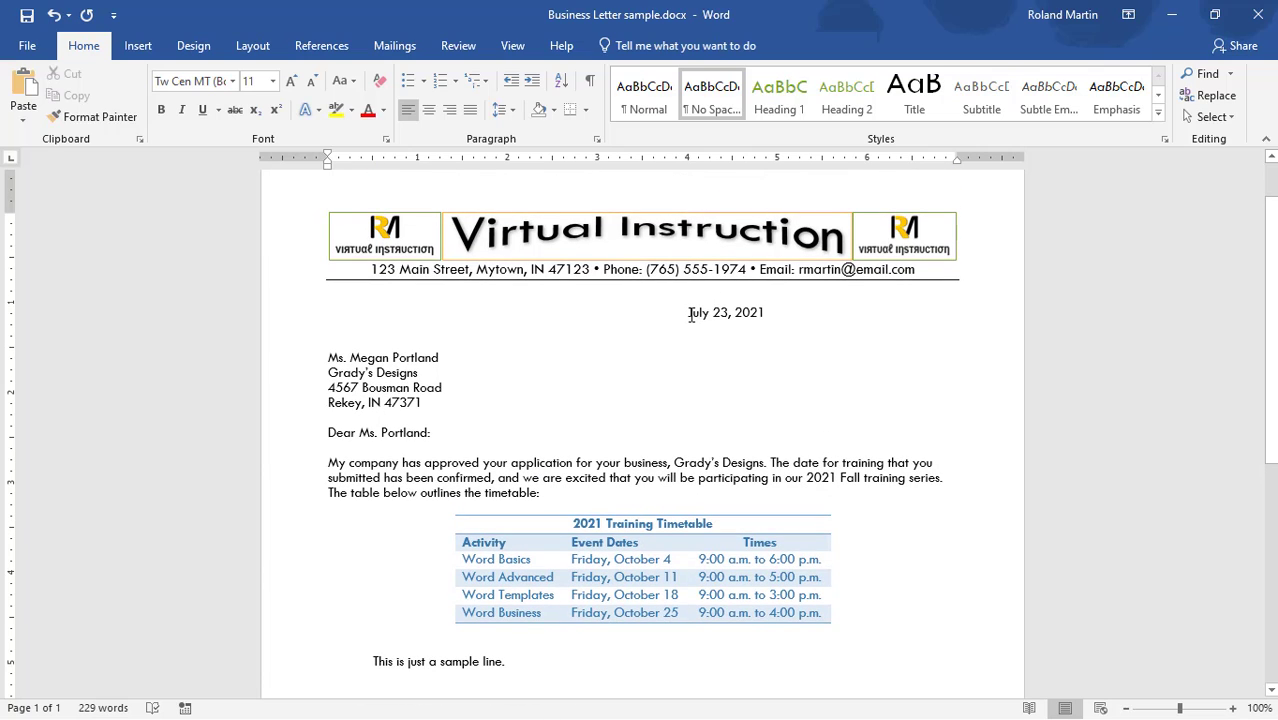
pyautogui.moveTo(688, 314); pyautogui.dragTo(764, 305)
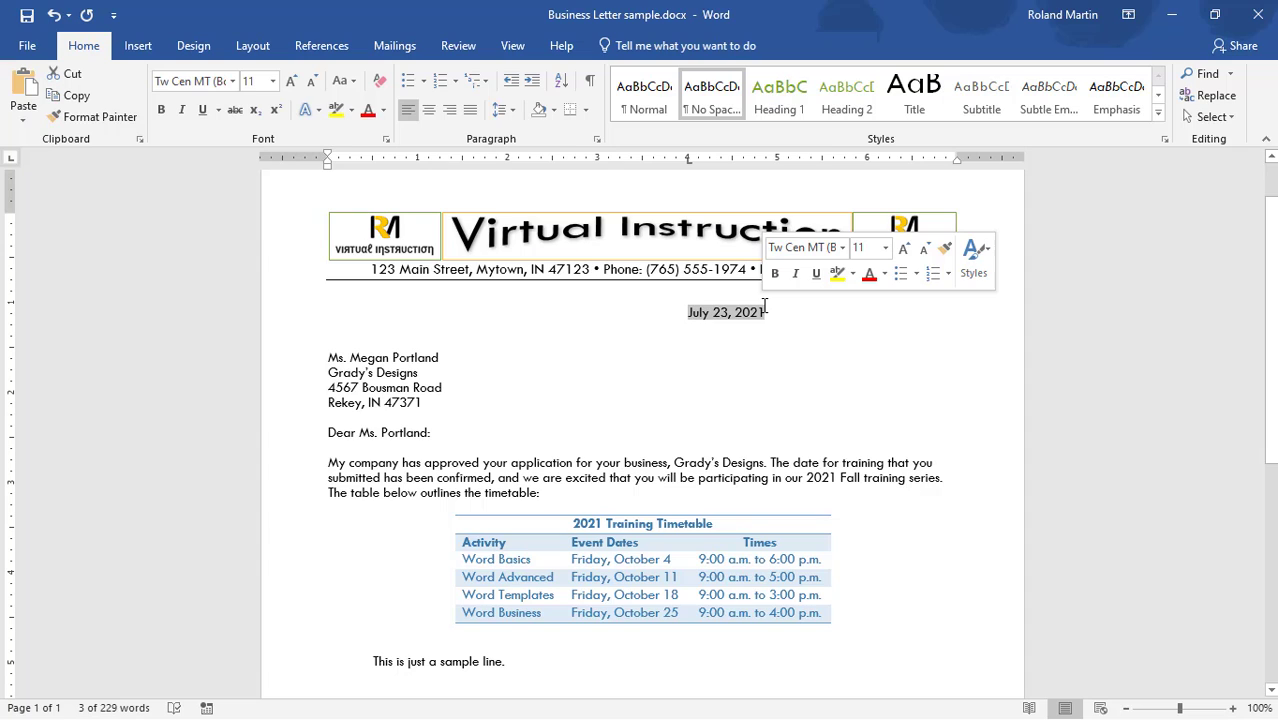
pyautogui.click(129, 50)
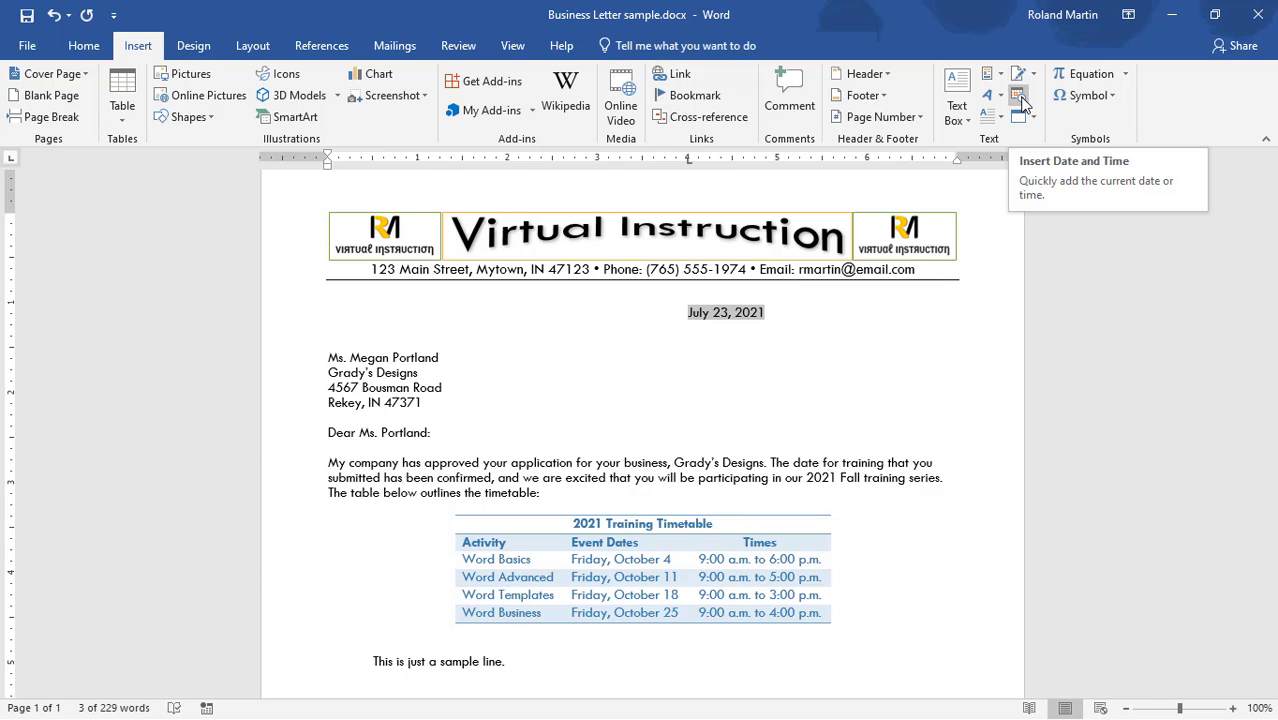
pyautogui.click(1019, 97)
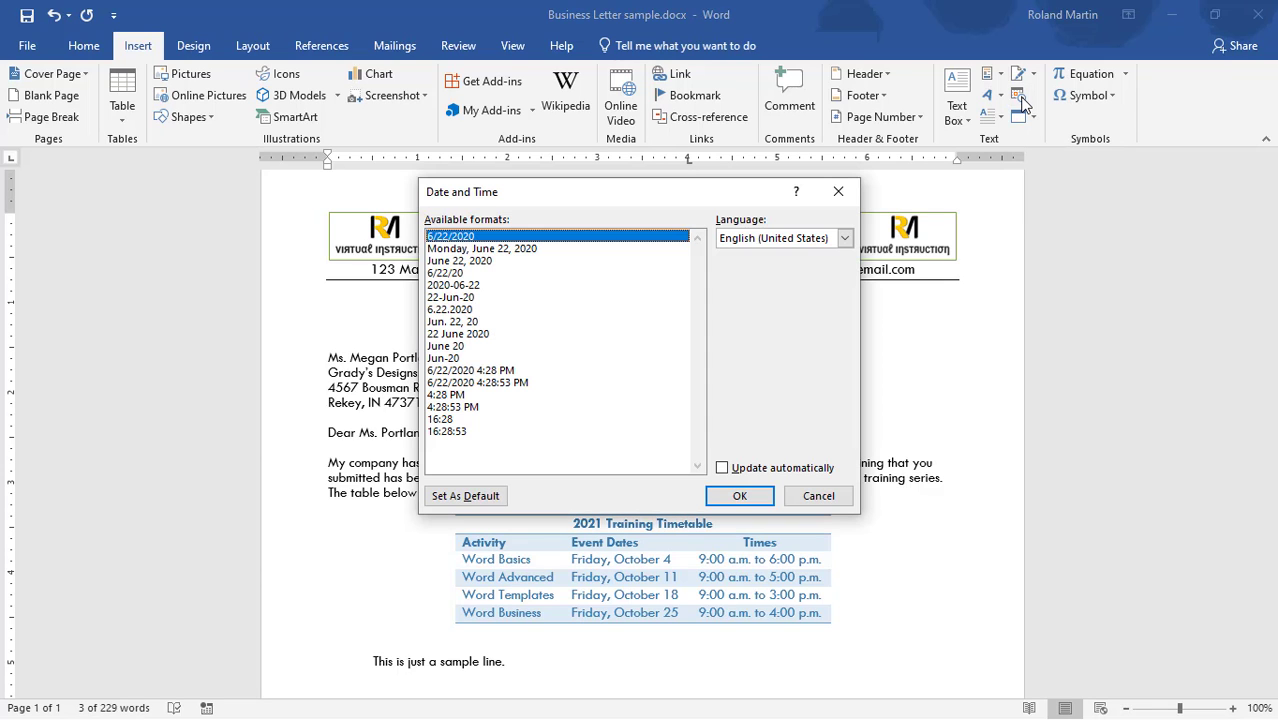
pyautogui.moveTo(683, 191); pyautogui.dragTo(1045, 190)
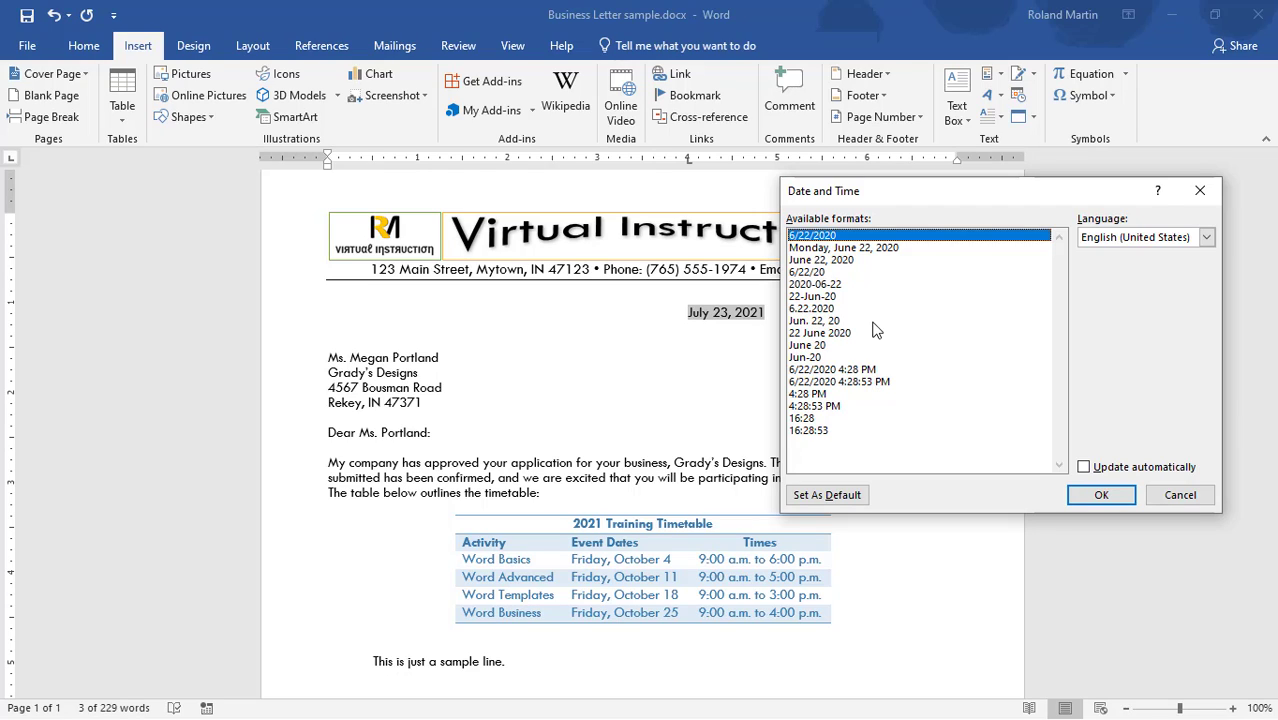
pyautogui.click(866, 250)
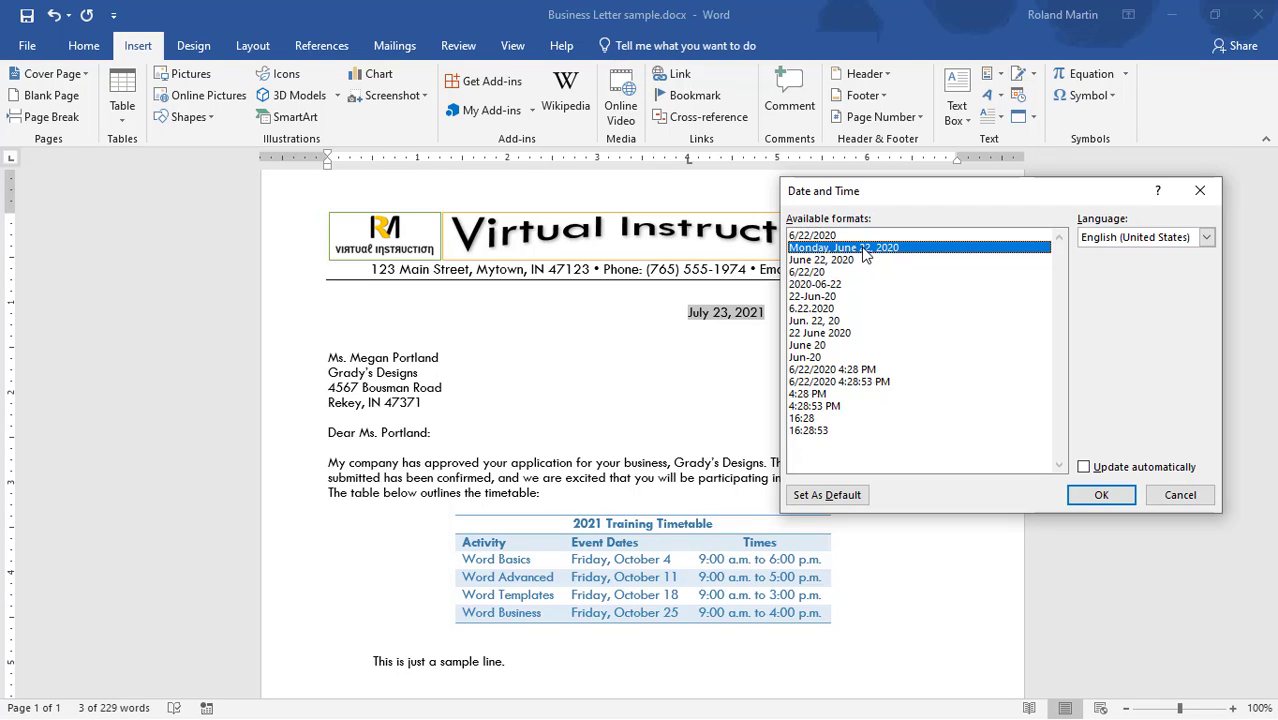
pyautogui.click(1088, 467)
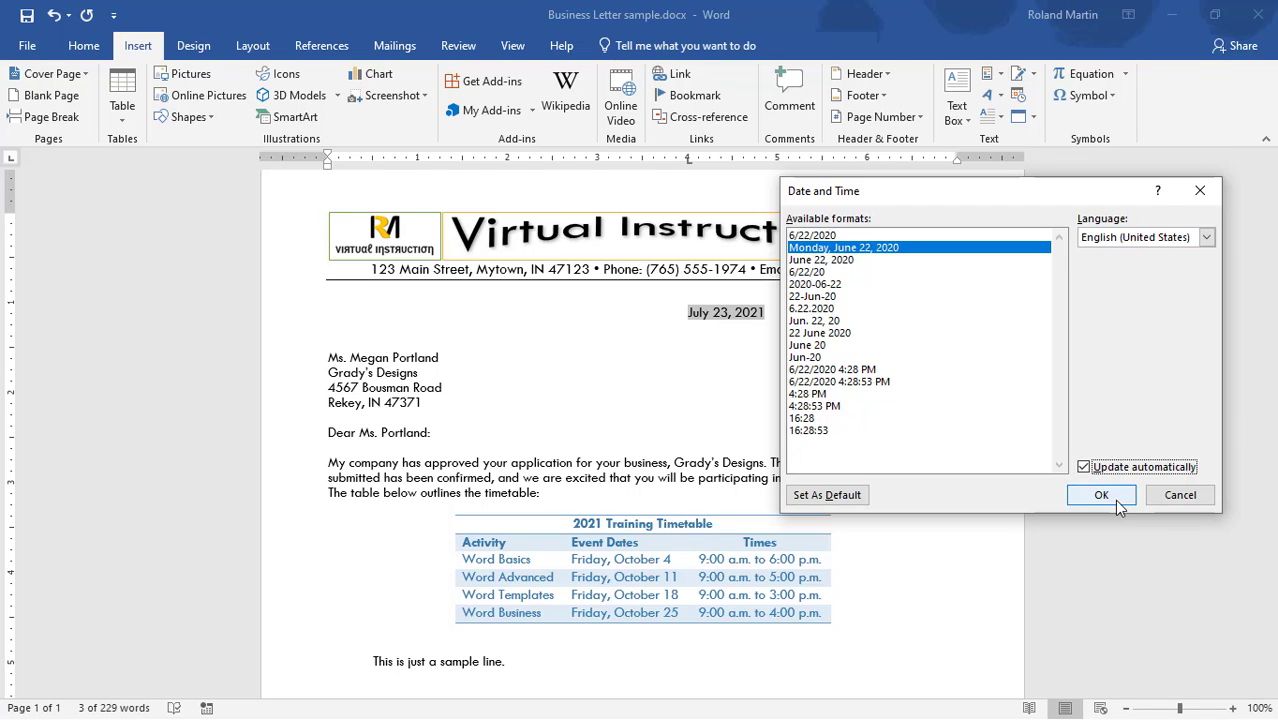
pyautogui.click(1101, 496)
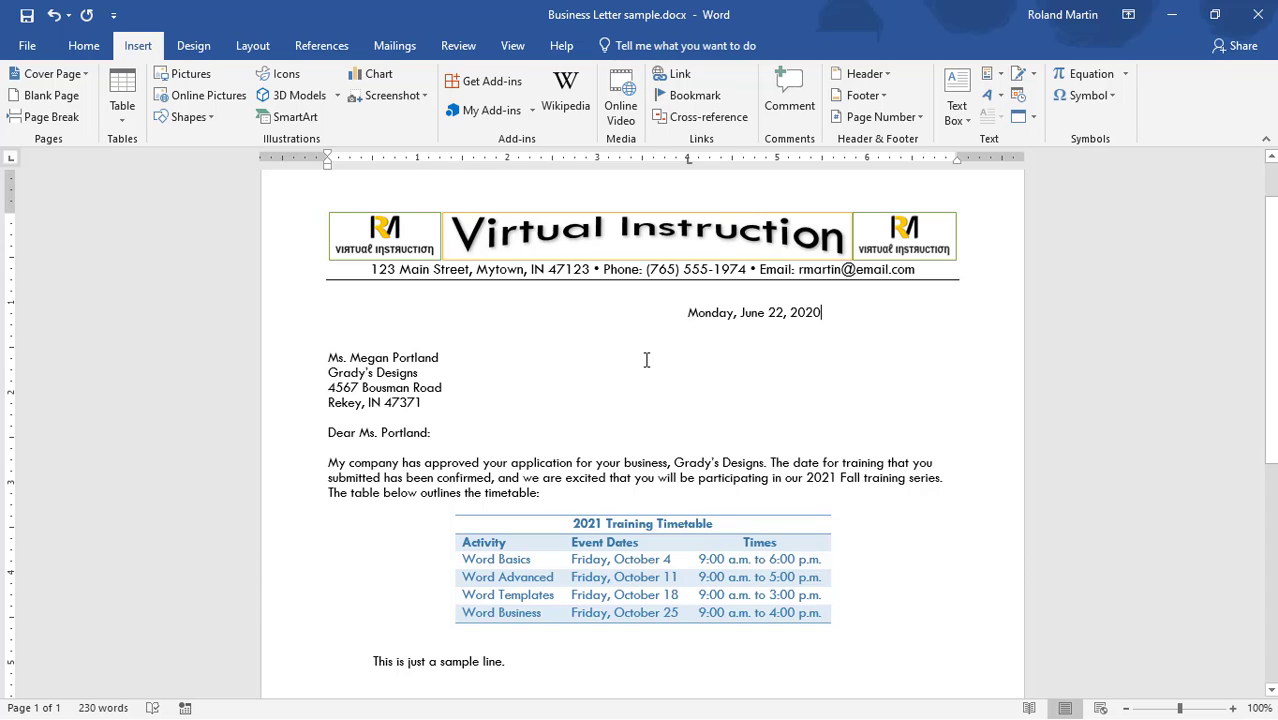
# Delete the sample line beneath the timetable.
pyautogui.scroll(-2, 633, 354)
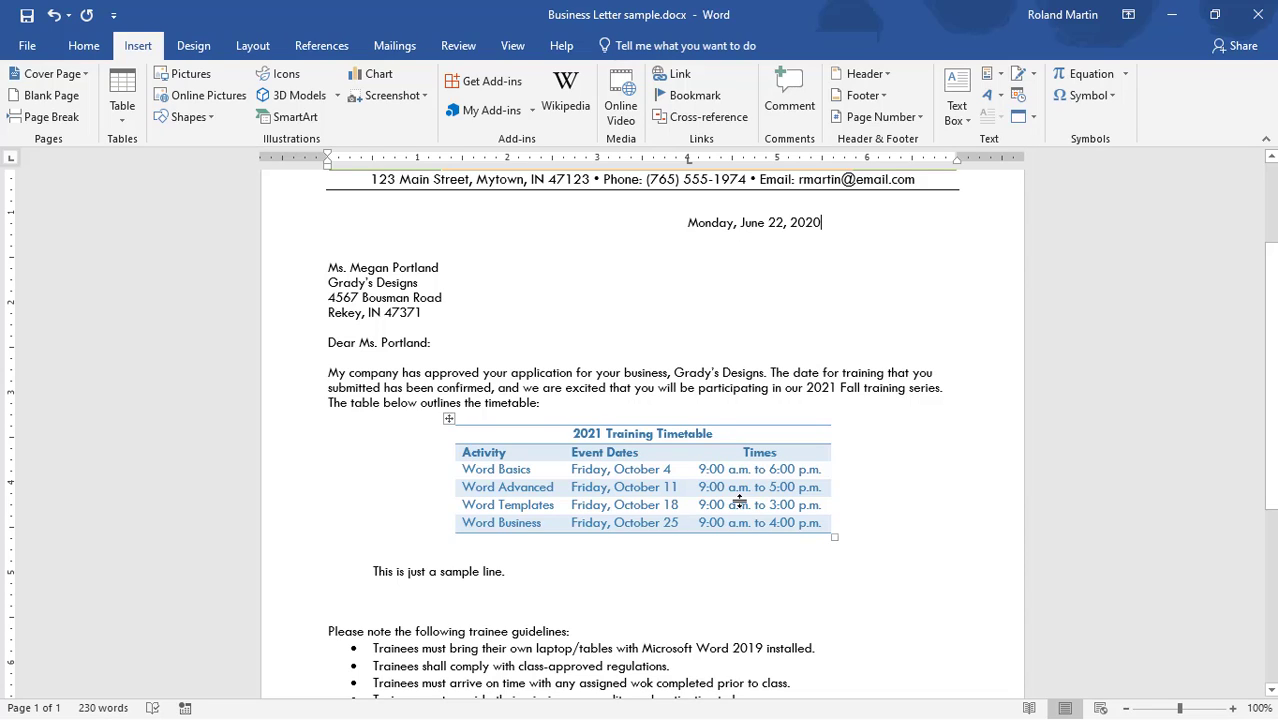
pyautogui.click(509, 572)
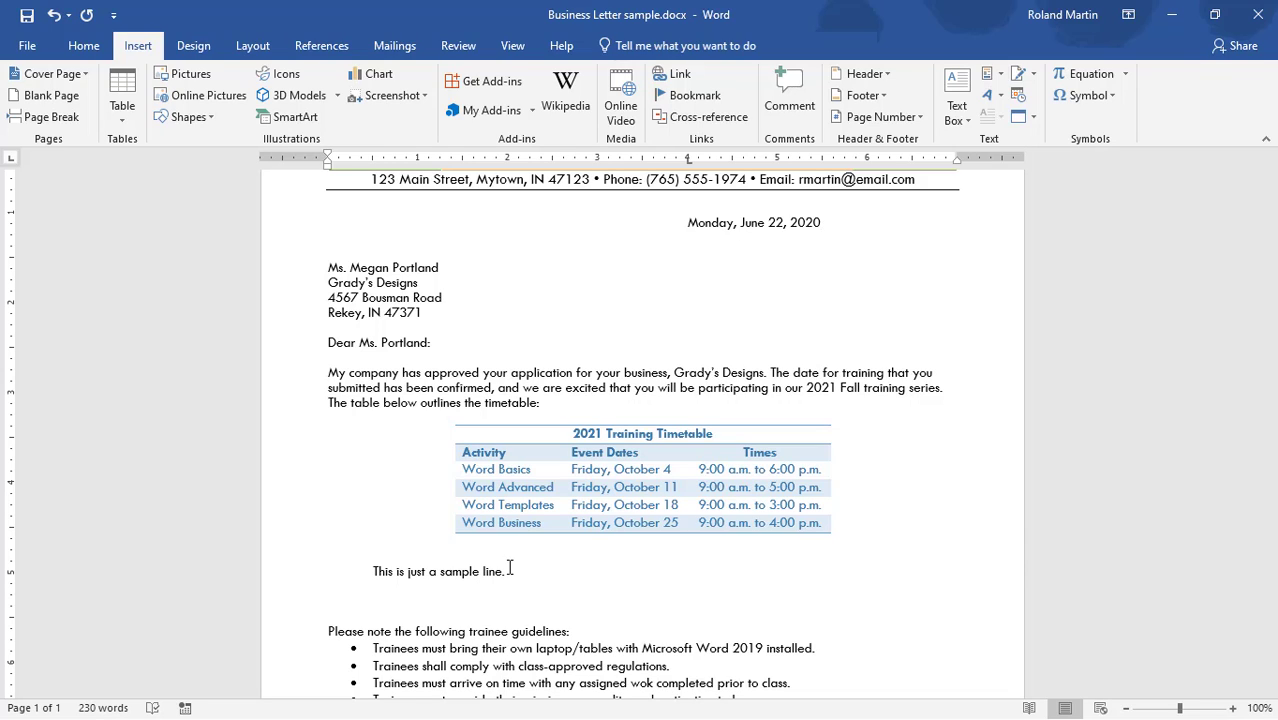
pyautogui.keyDown('shift'); pyautogui.click(321, 570); pyautogui.keyUp('shift')
pyautogui.press('Delete')
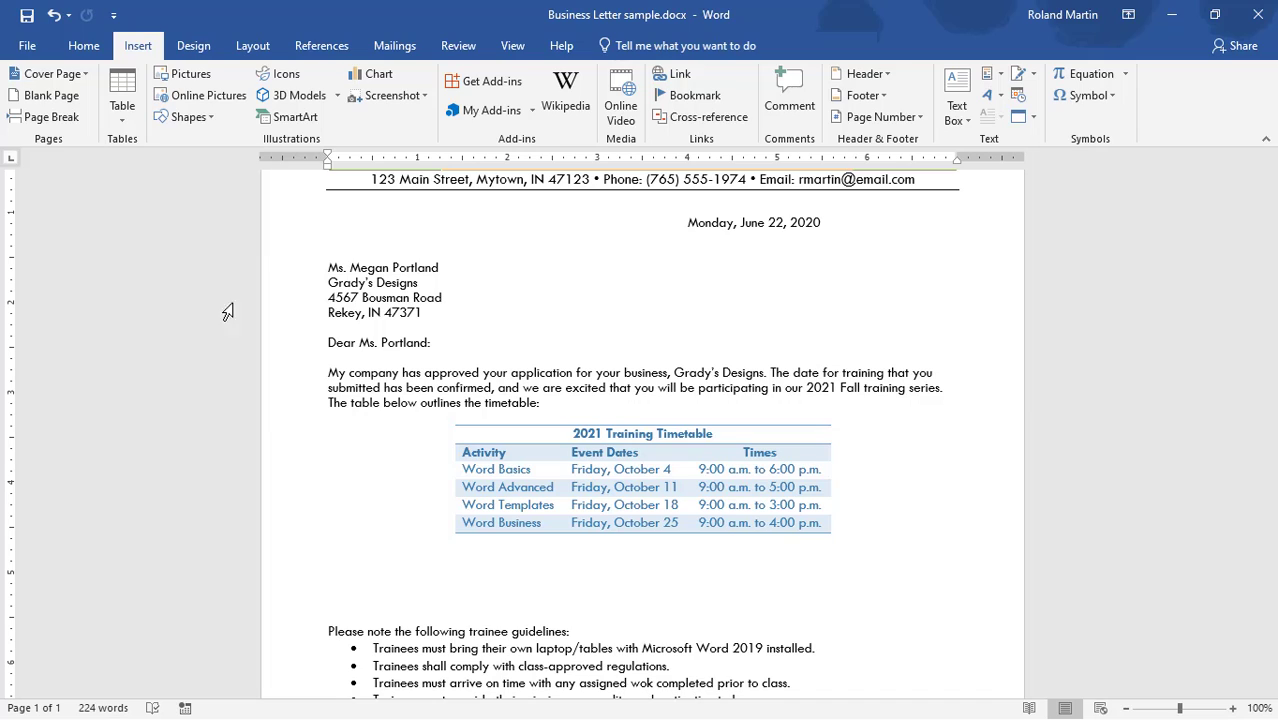
# Insert a 3x3 table beneath the 2021 Training Timetable and enter the headings Activity, Duration and Cost in its first row.
pyautogui.click(125, 112)
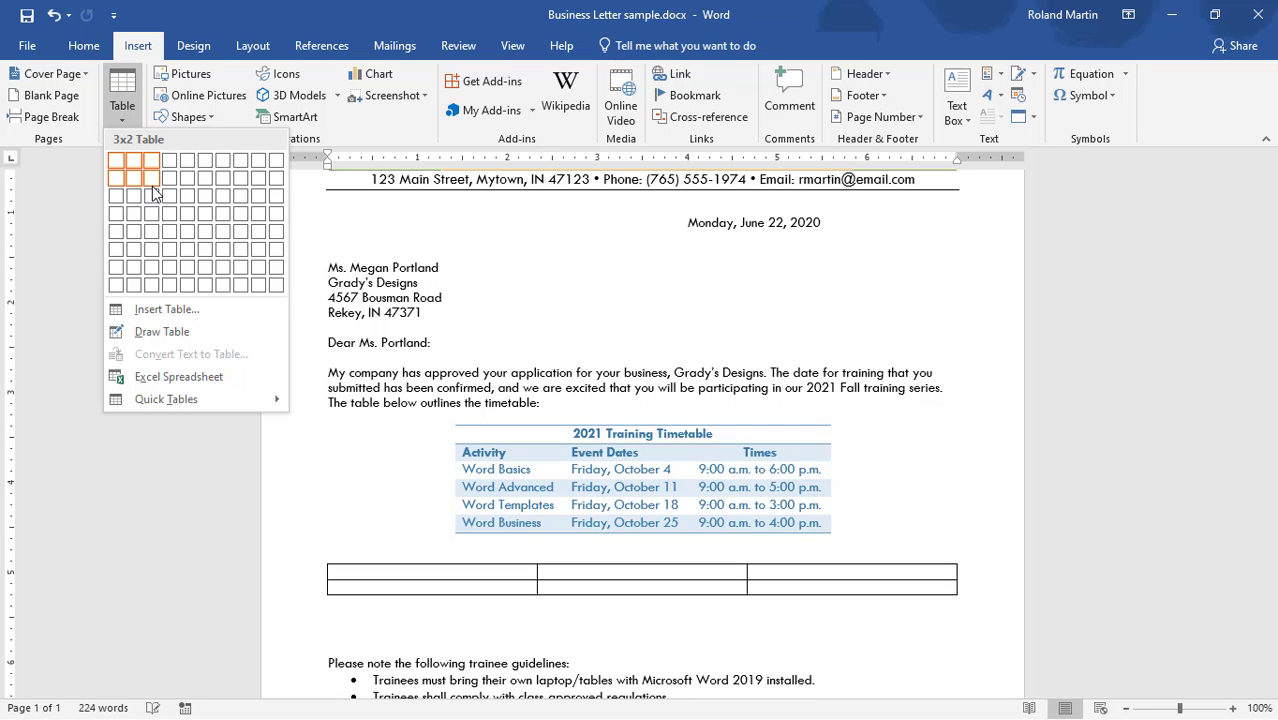
pyautogui.click(153, 197)
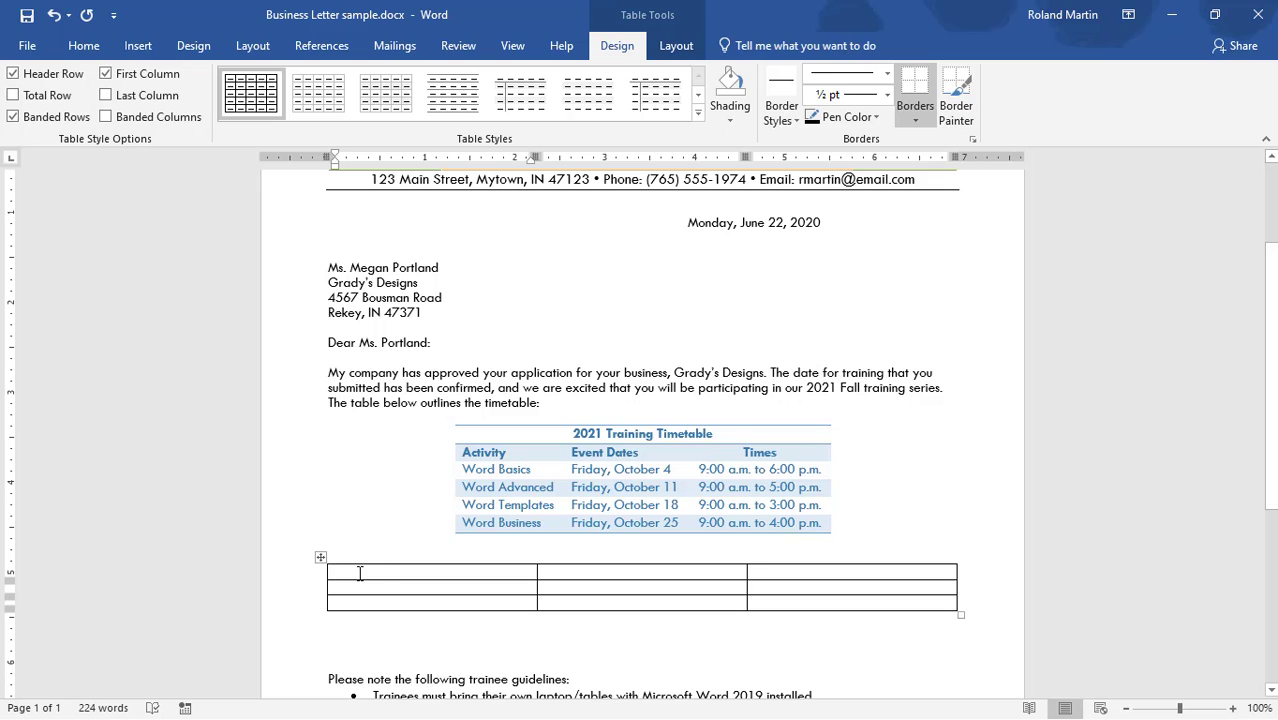
pyautogui.write('Activity')
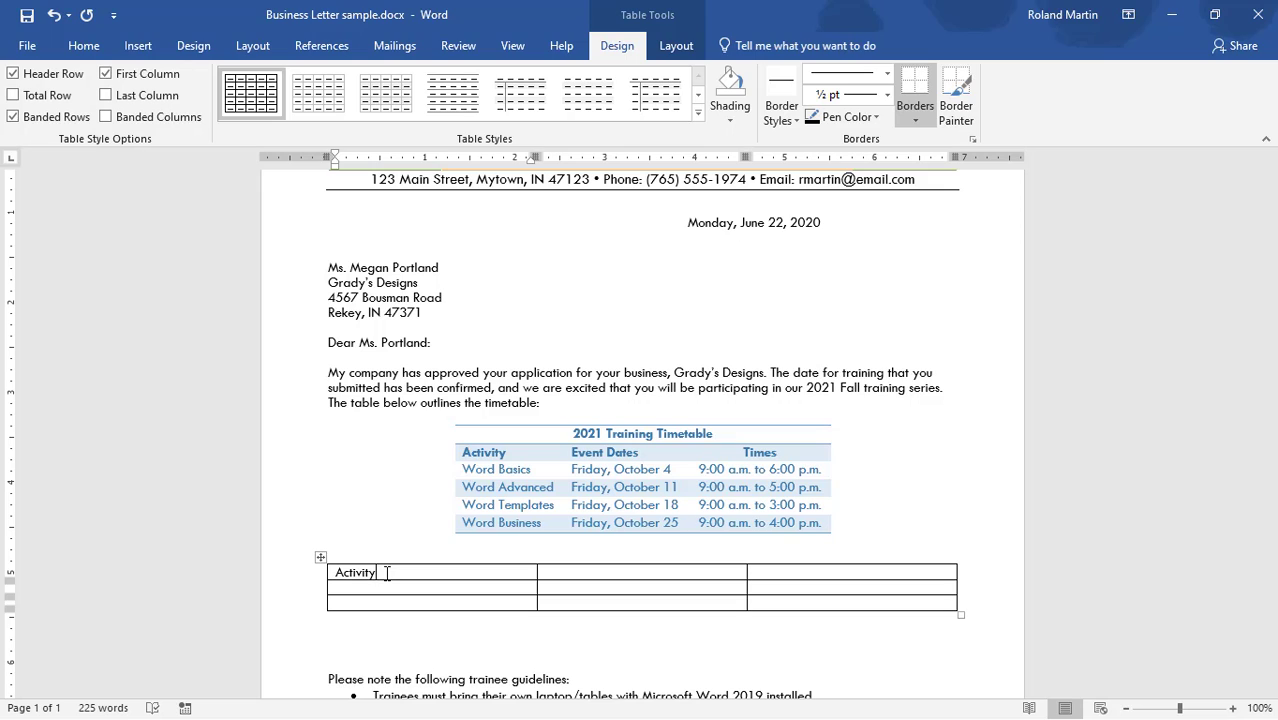
pyautogui.press('Tab')
pyautogui.write('Duration')
pyautogui.press('Tab')
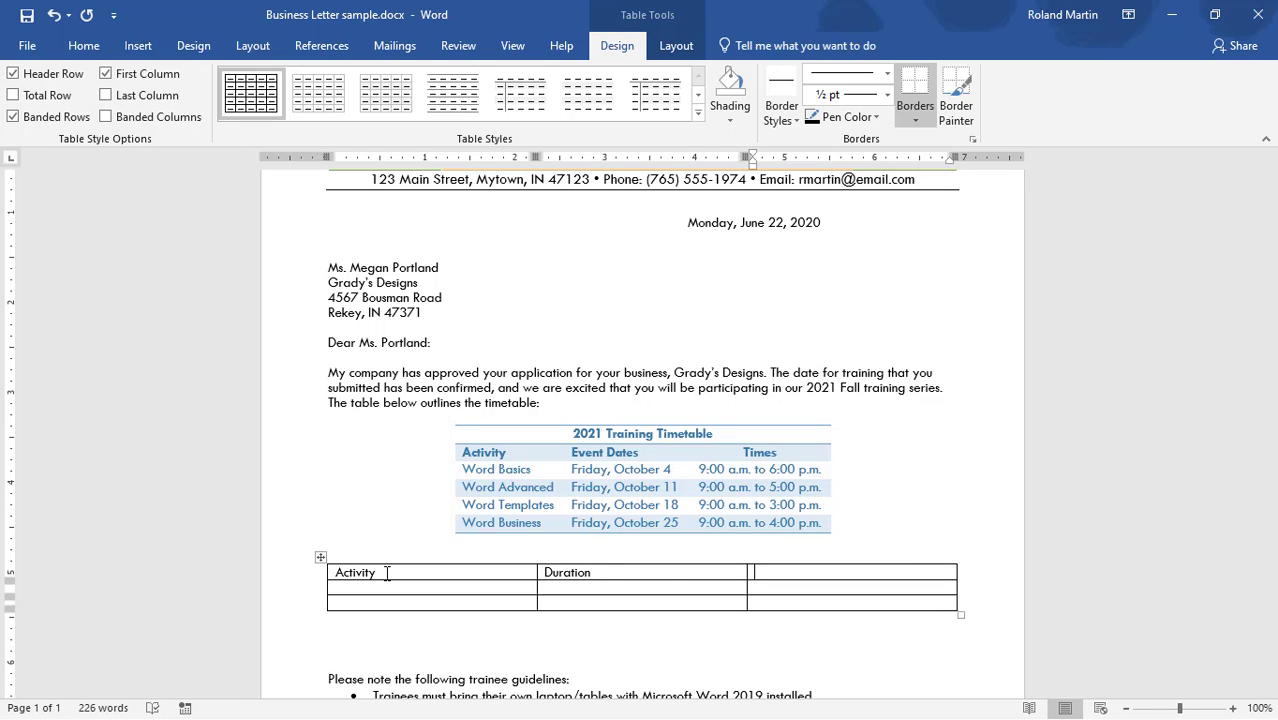
pyautogui.write('Cost')
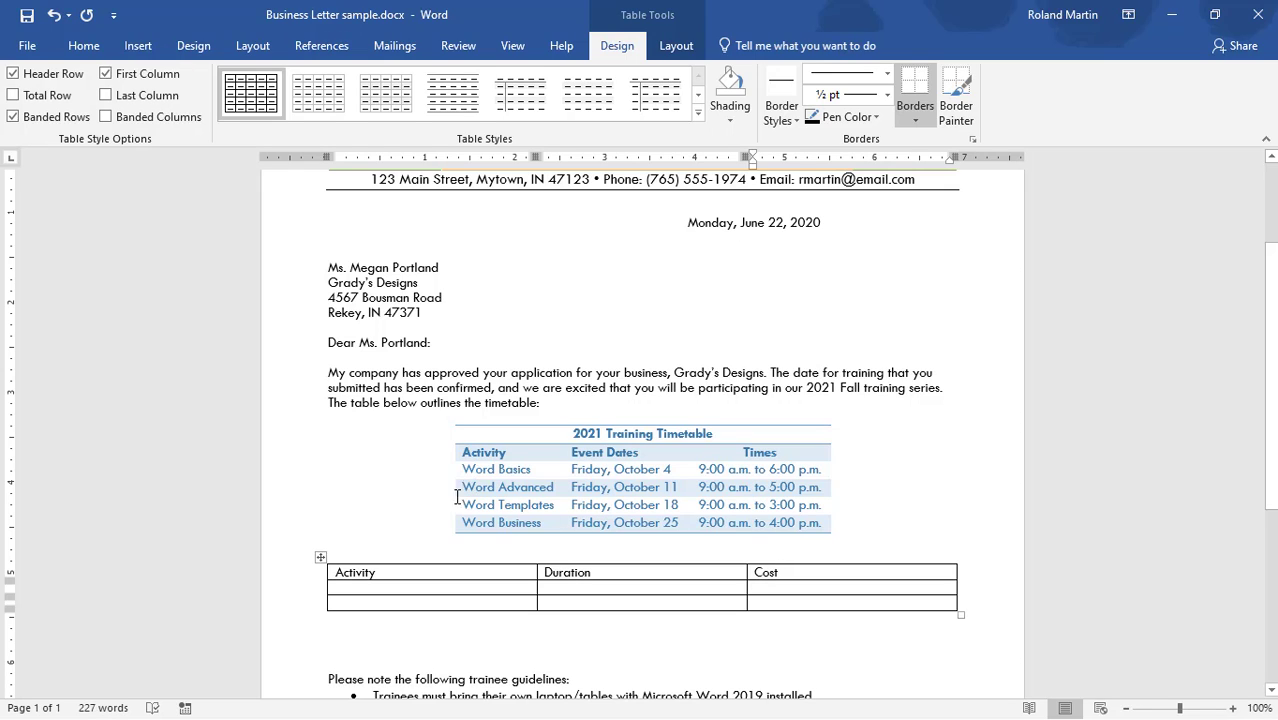
# Fill the new table's second row with Word Basics, 8 hours and $400.
pyautogui.click(383, 588)
pyautogui.write('Word B')
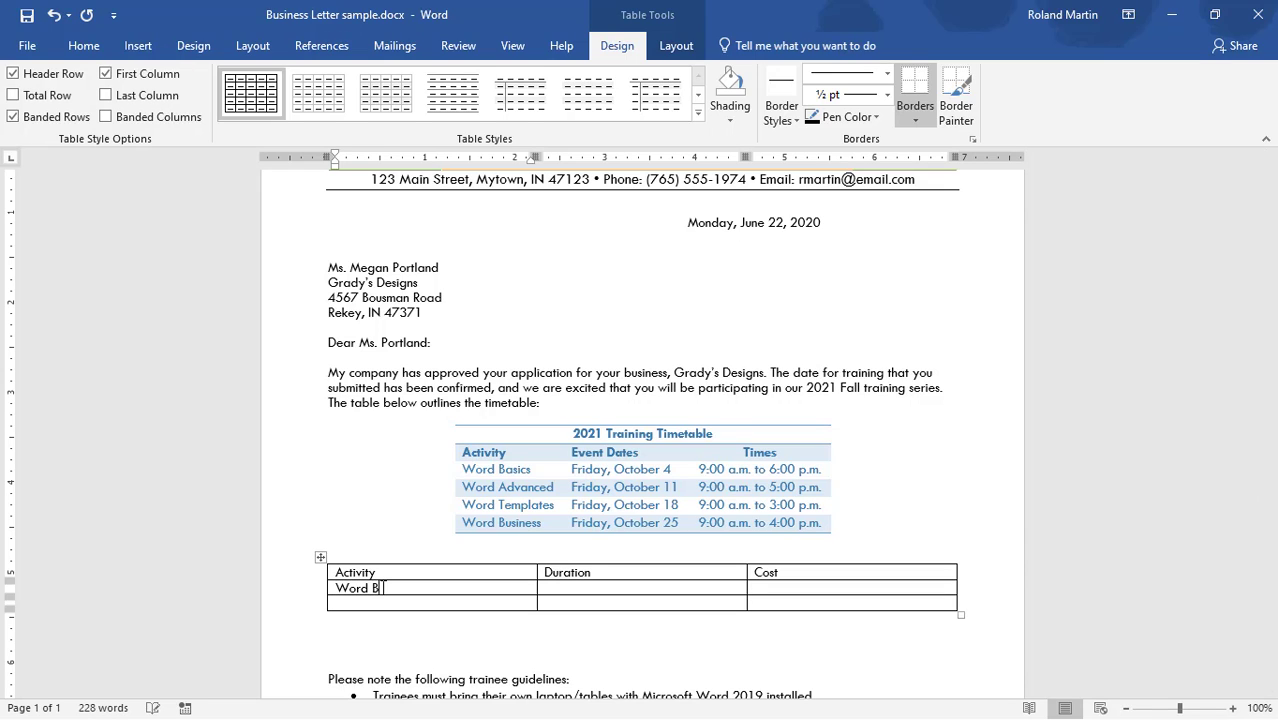
pyautogui.write('asics')
pyautogui.press('Tab')
pyautogui.write('8 hours')
pyautogui.press('Tab')
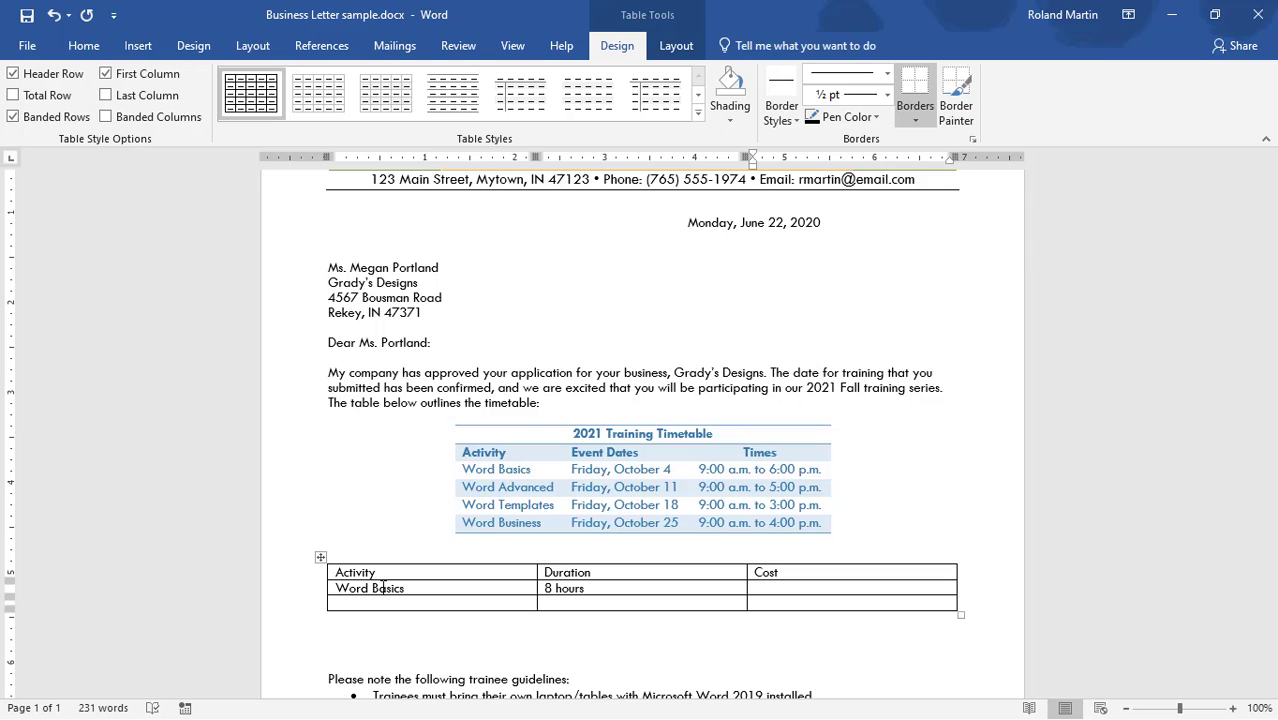
pyautogui.write('$400')
# Fill the new table's third row with Word Advanced, 6 hours and $600.
pyautogui.press('Tab')
pyautogui.write('Word A')
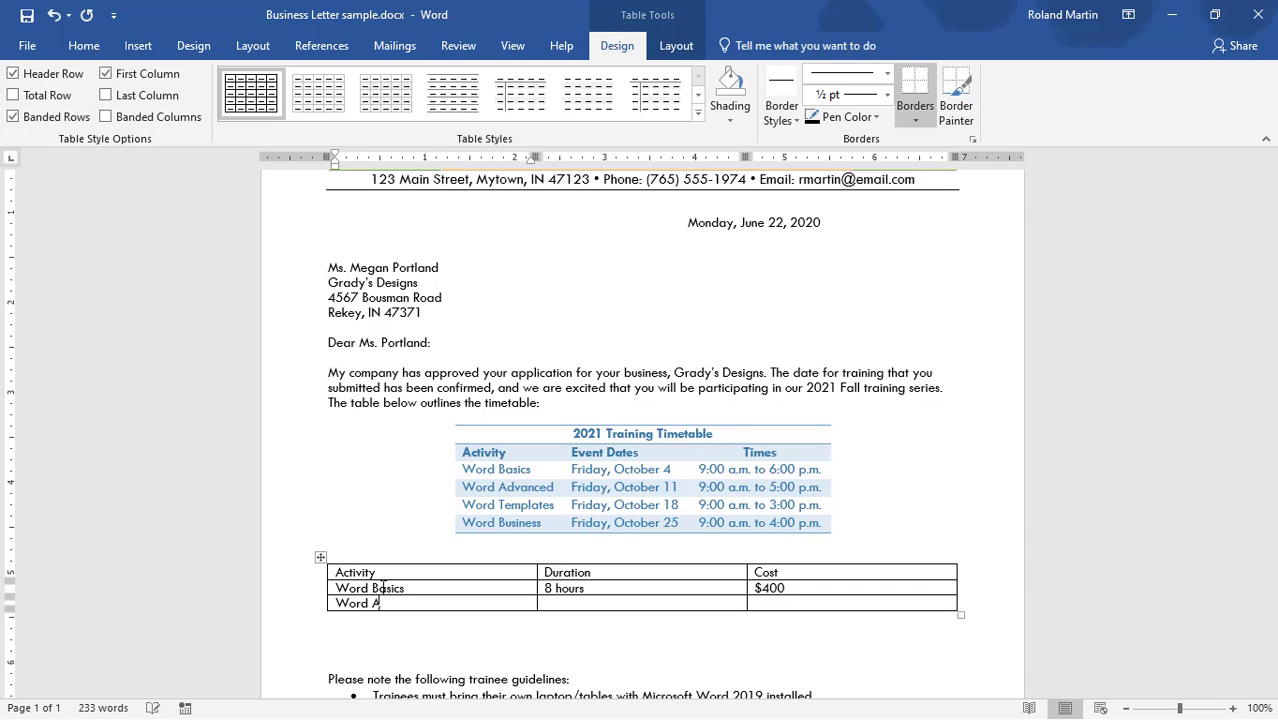
pyautogui.write('dvanced')
pyautogui.press('Tab')
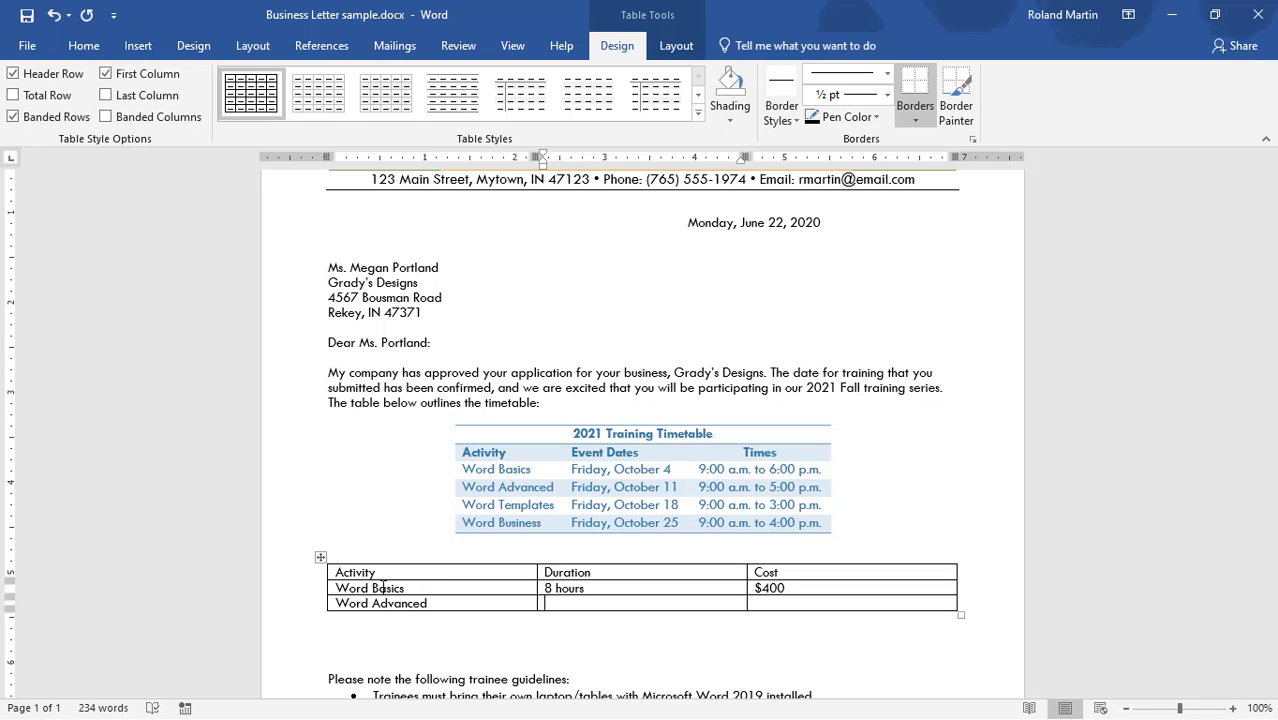
pyautogui.write('6 hours')
pyautogui.press('Tab')
pyautogui.write('$600')
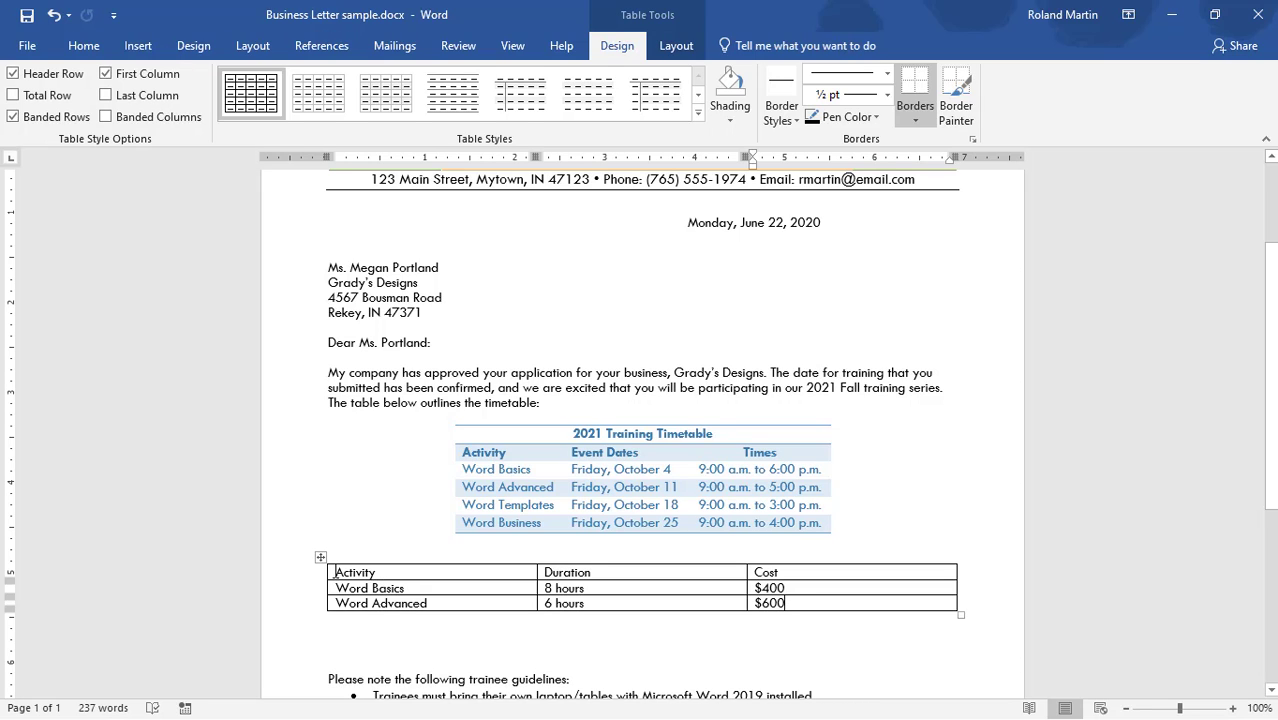
# Make the new table's Activity heading bold and set its font size to 16.
pyautogui.click(330, 572)
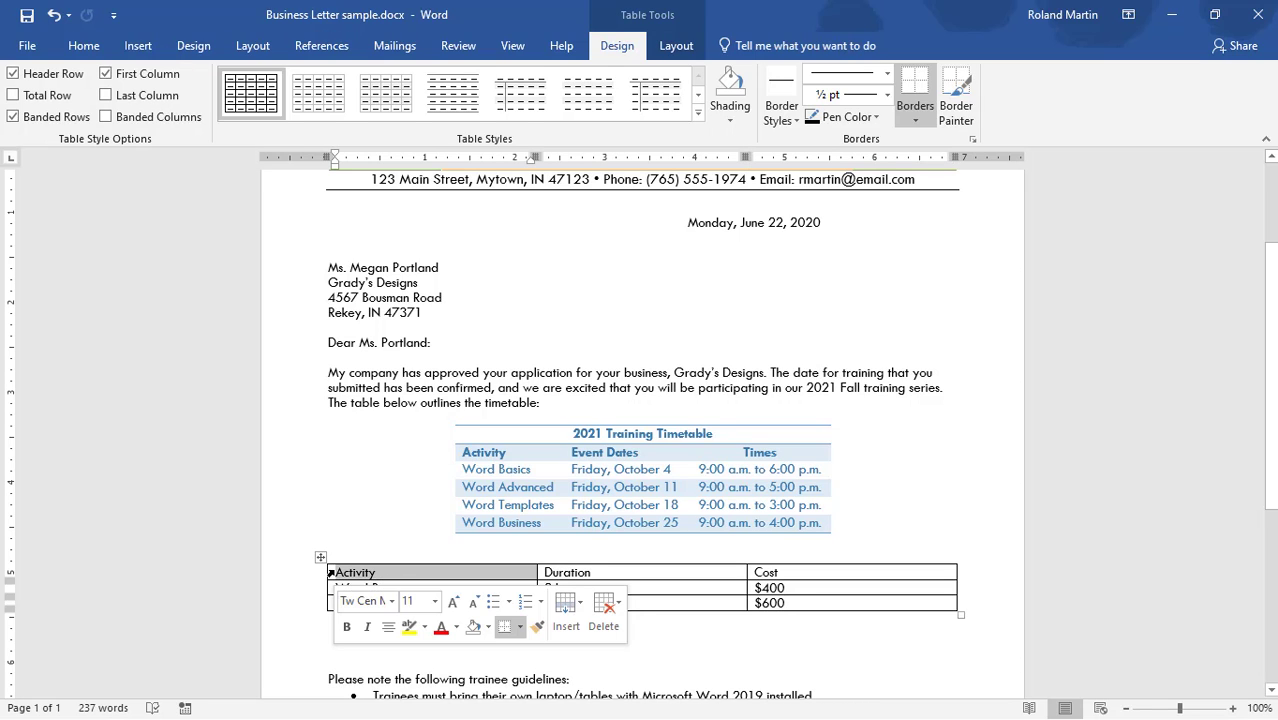
pyautogui.click(348, 634)
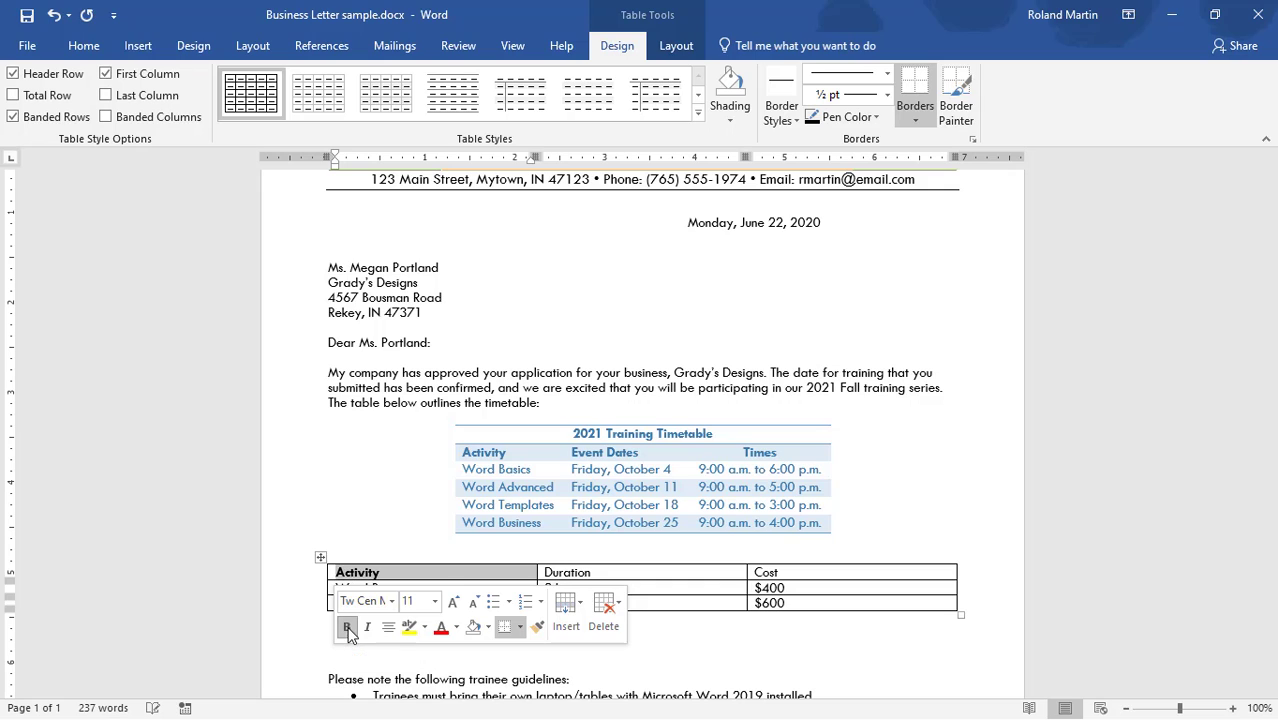
pyautogui.click(410, 601)
pyautogui.click(435, 601)
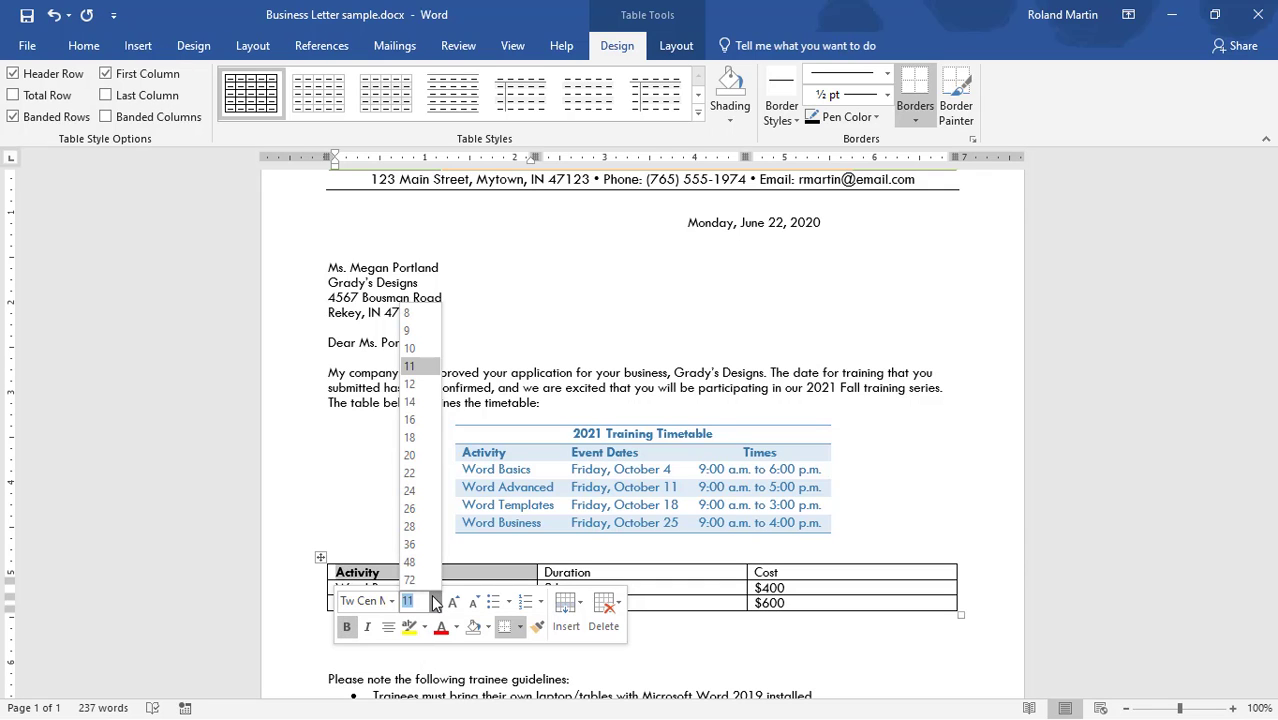
pyautogui.click(411, 422)
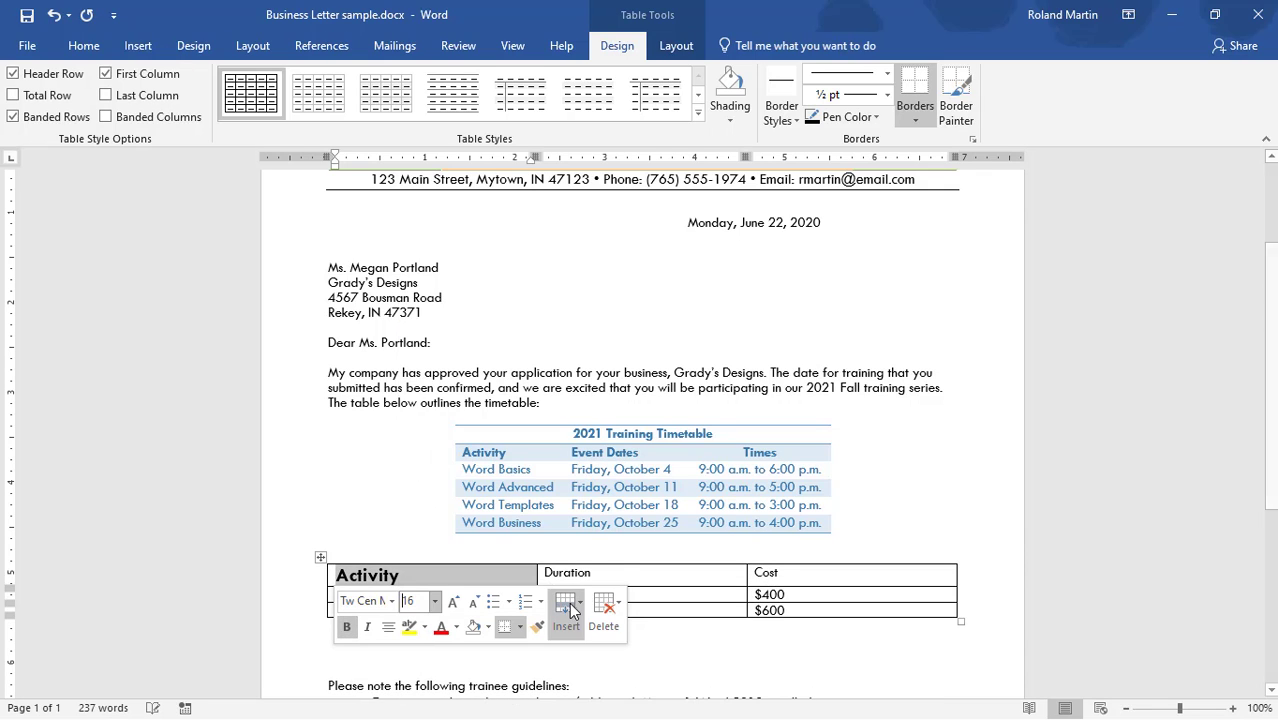
# Repeat the size 16 formatting on the new table's Duration and Cost headings.
pyautogui.moveTo(598, 572); pyautogui.dragTo(541, 566)
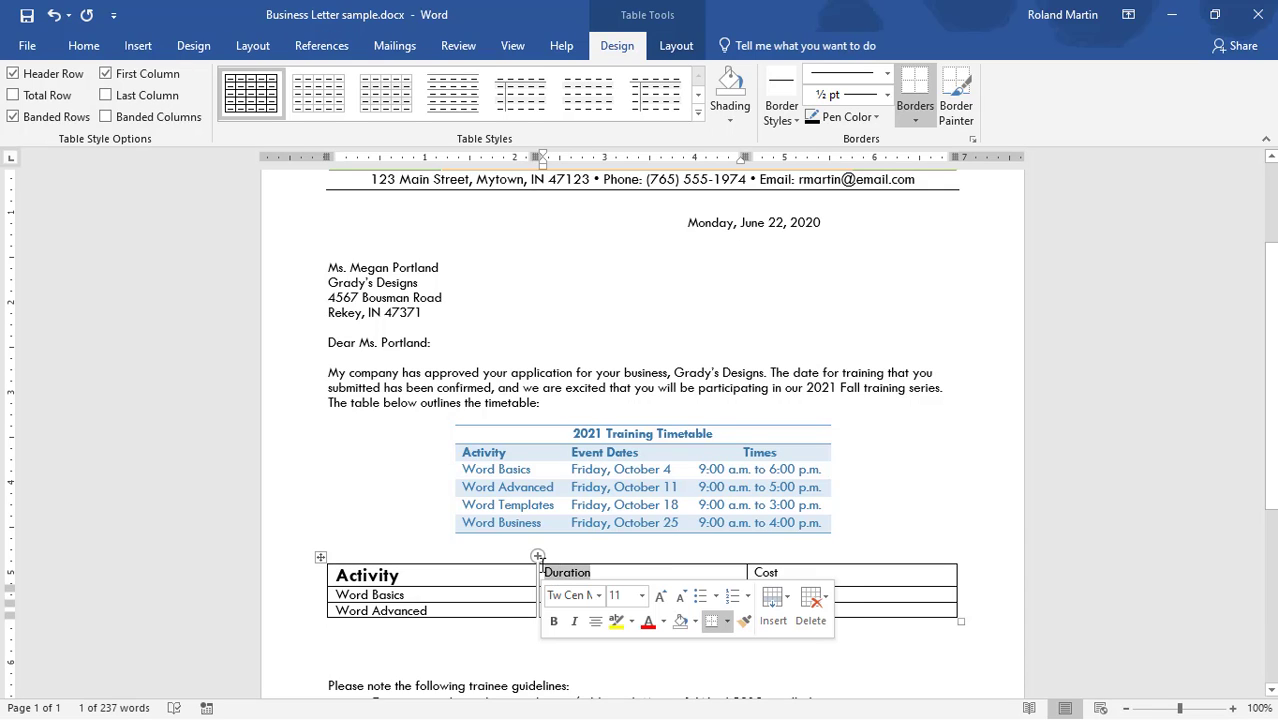
pyautogui.press('F4')
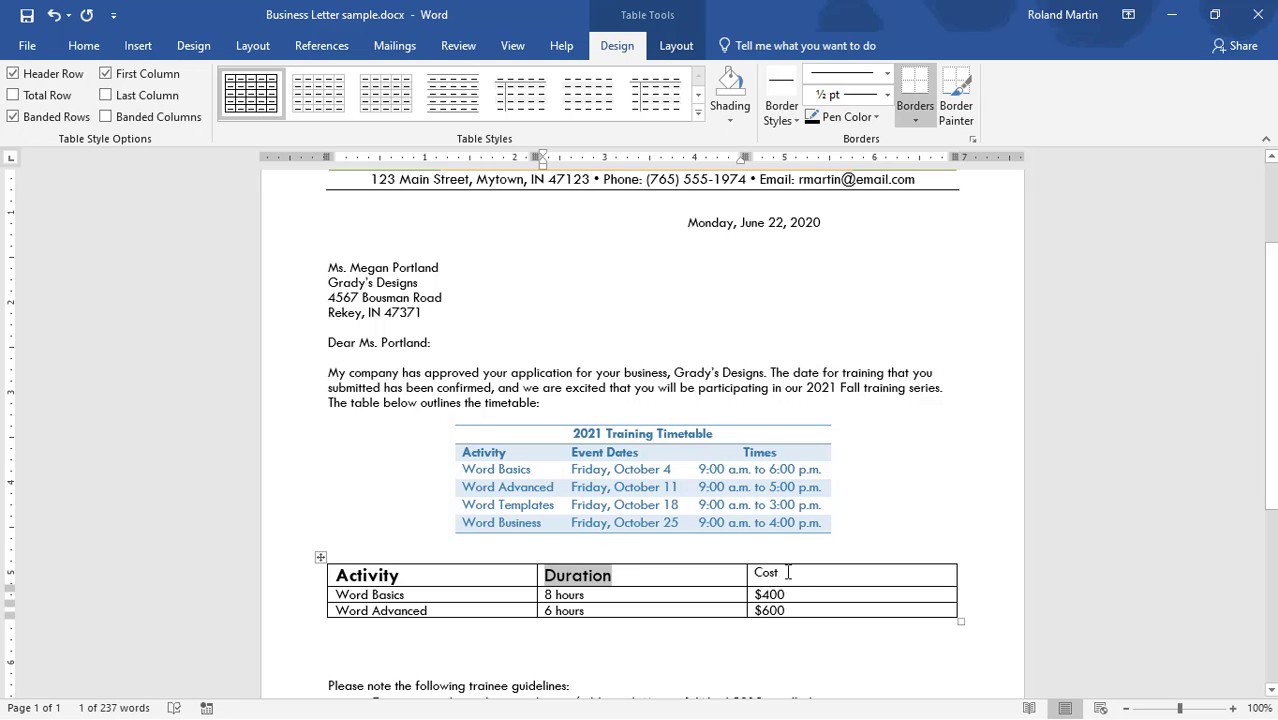
pyautogui.moveTo(782, 572); pyautogui.dragTo(749, 568)
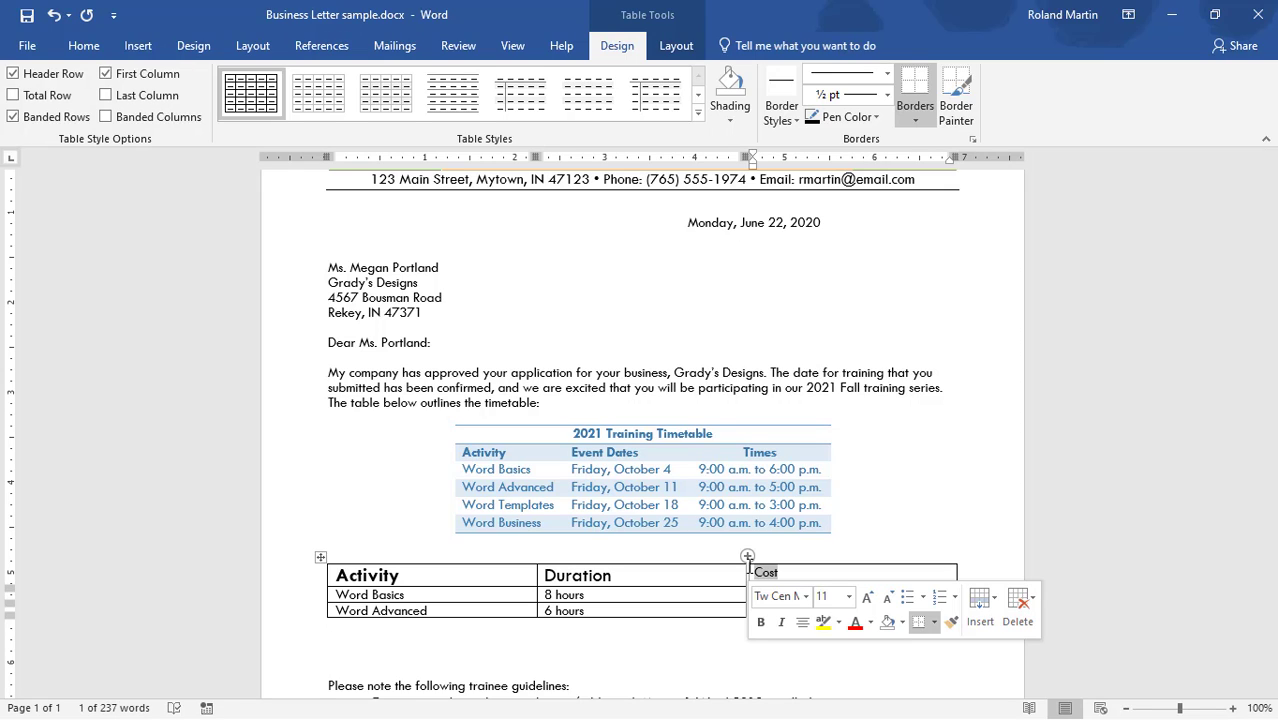
pyautogui.press('F4')
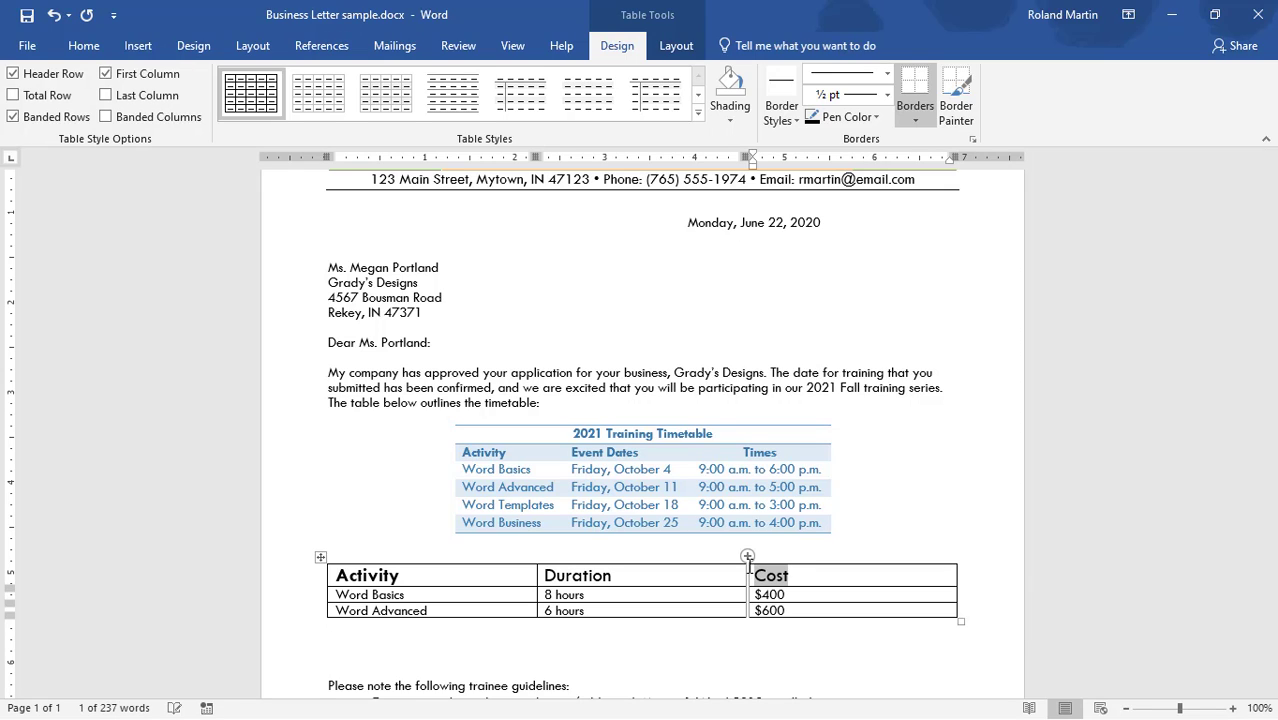
pyautogui.click(648, 600)
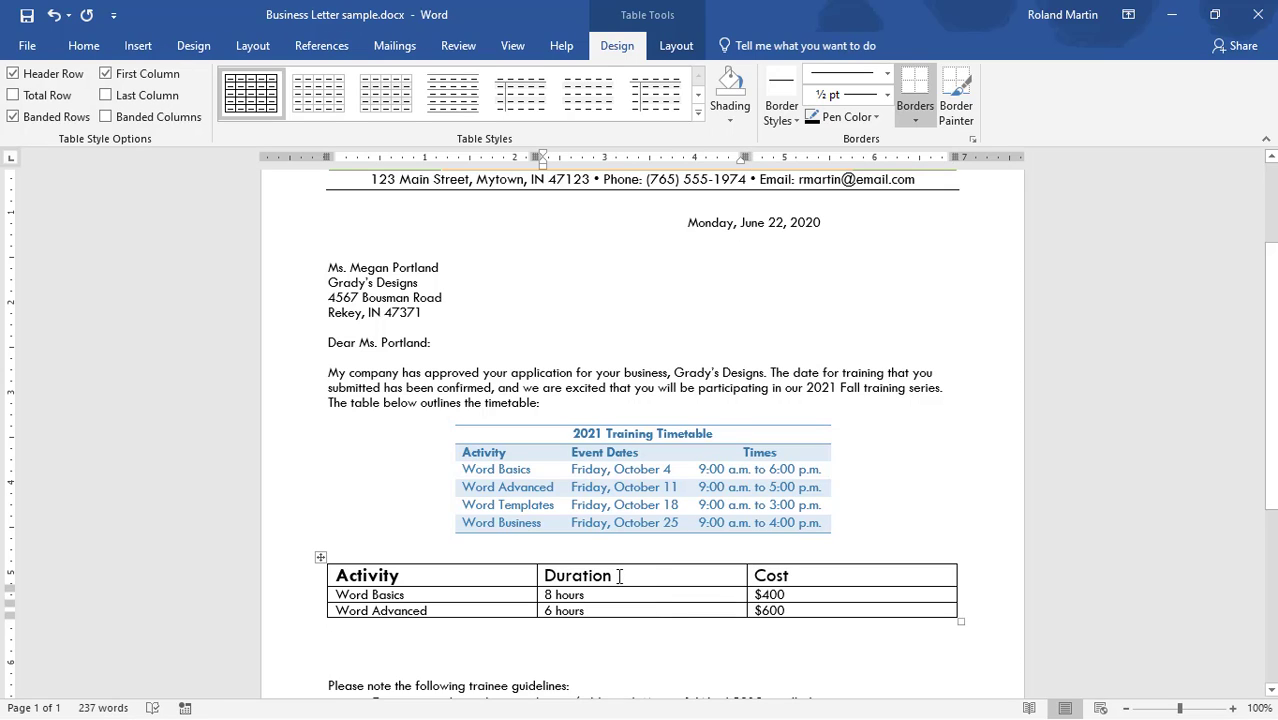
# Bold the Duration and Cost headings and center the text of the new table's whole header row.
pyautogui.moveTo(614, 577); pyautogui.dragTo(544, 574)
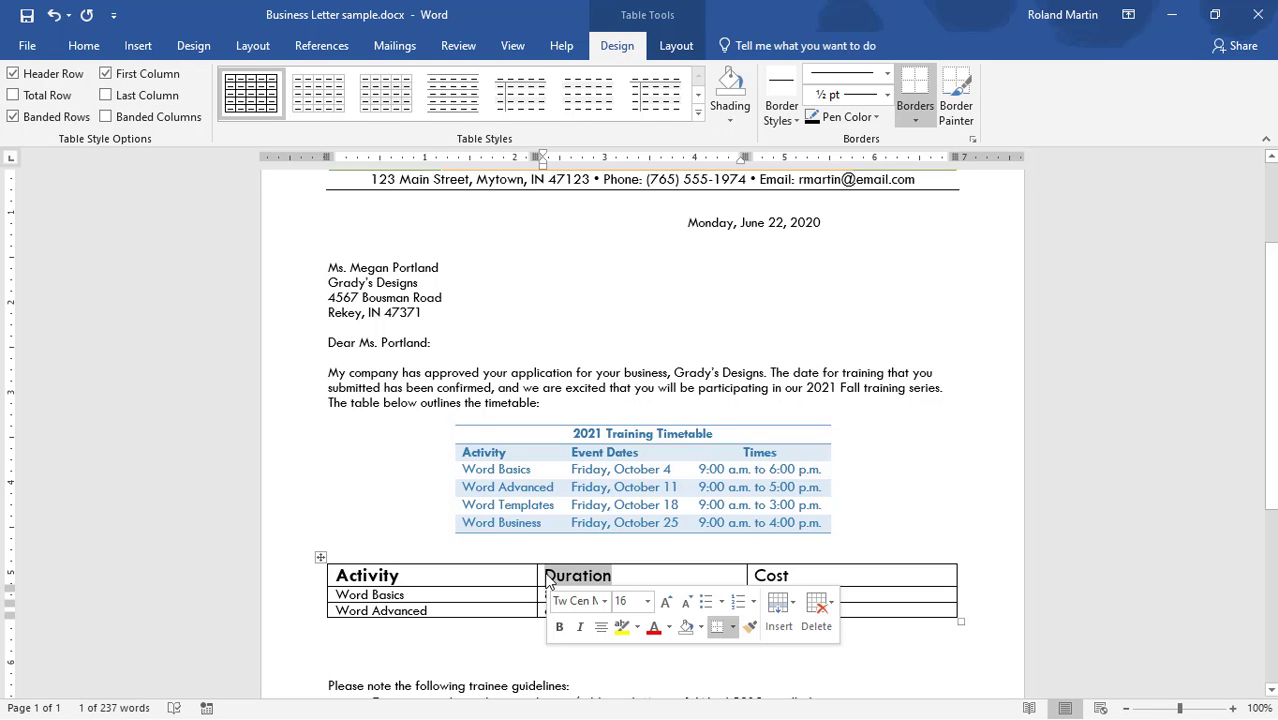
pyautogui.click(556, 627)
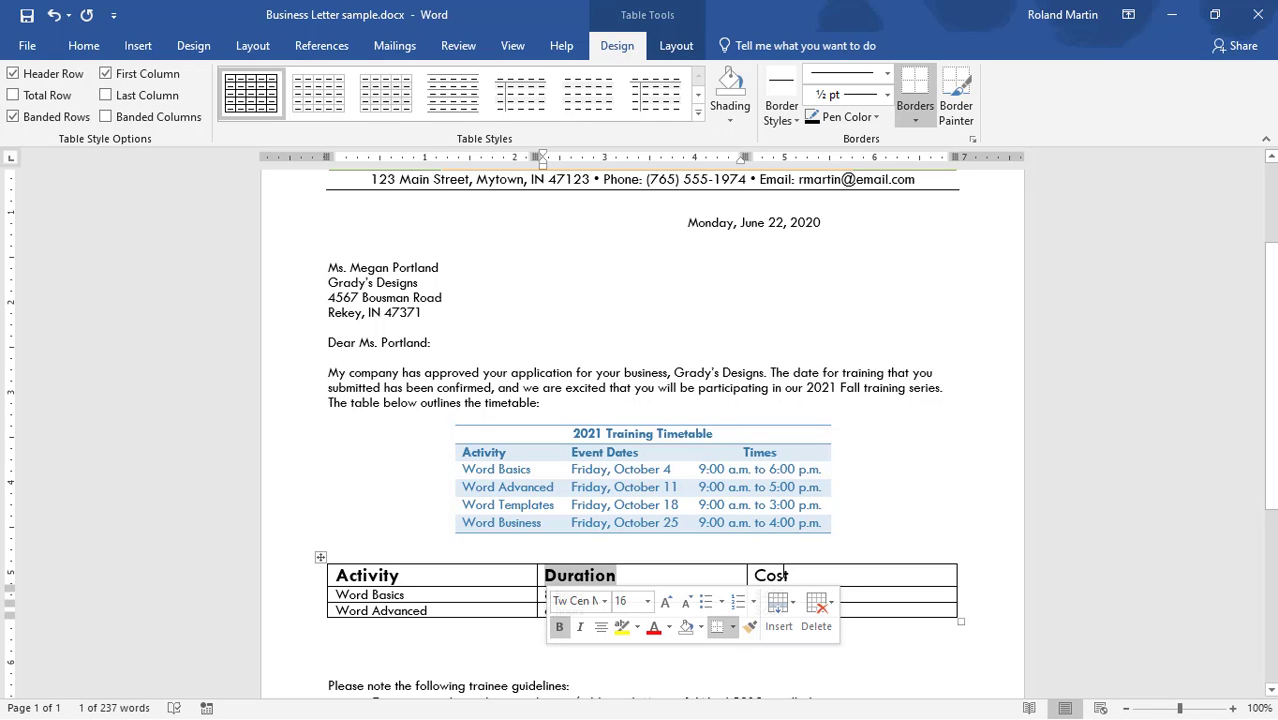
pyautogui.moveTo(789, 575); pyautogui.dragTo(754, 575)
pyautogui.click(759, 629)
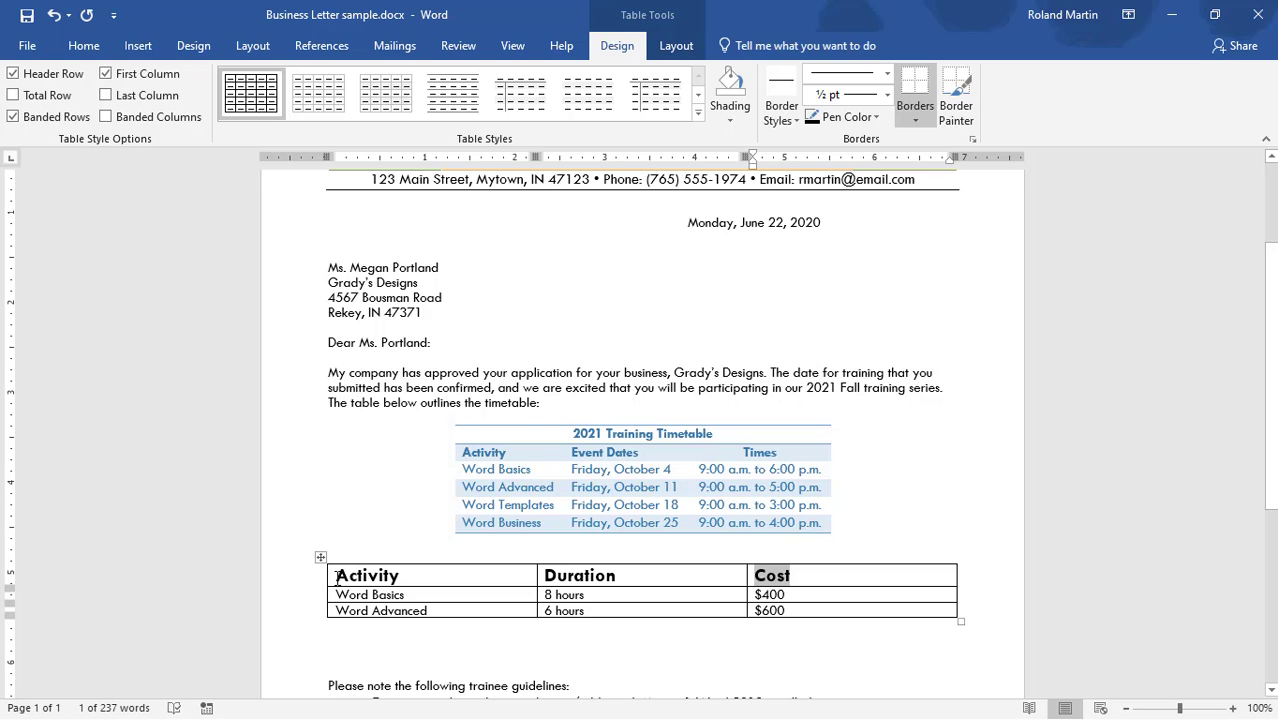
pyautogui.click(303, 581)
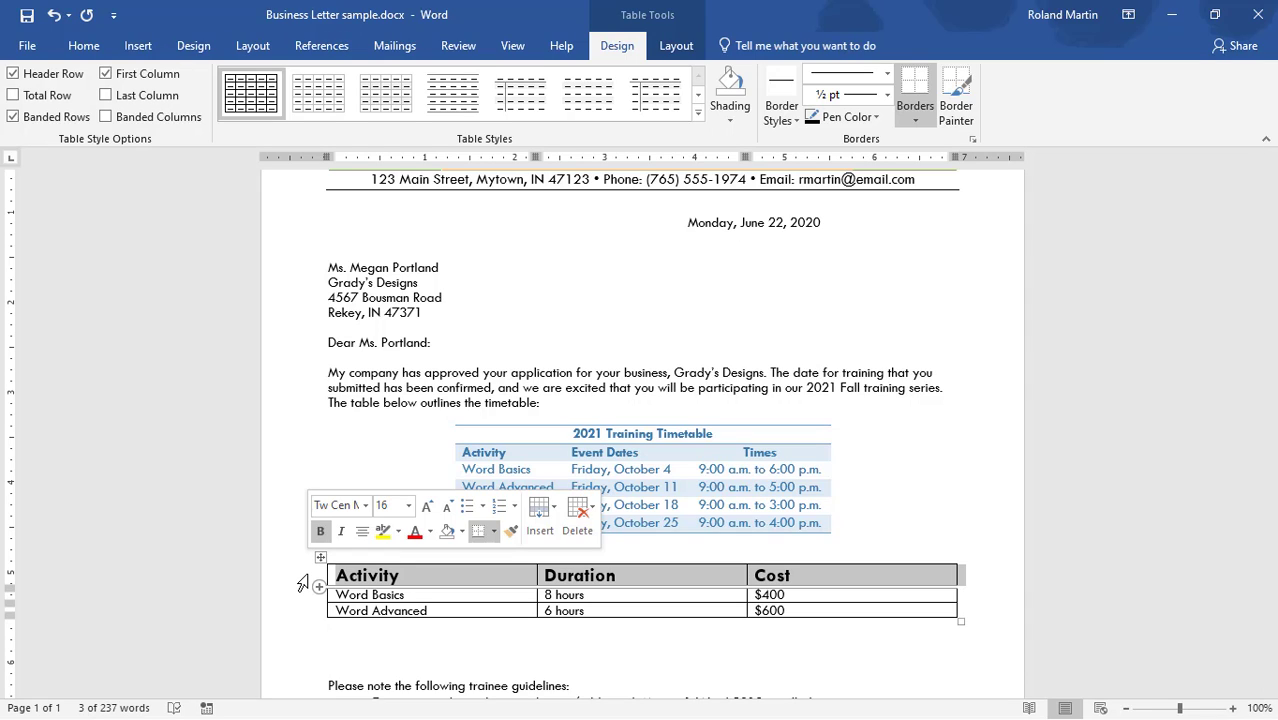
pyautogui.click(362, 532)
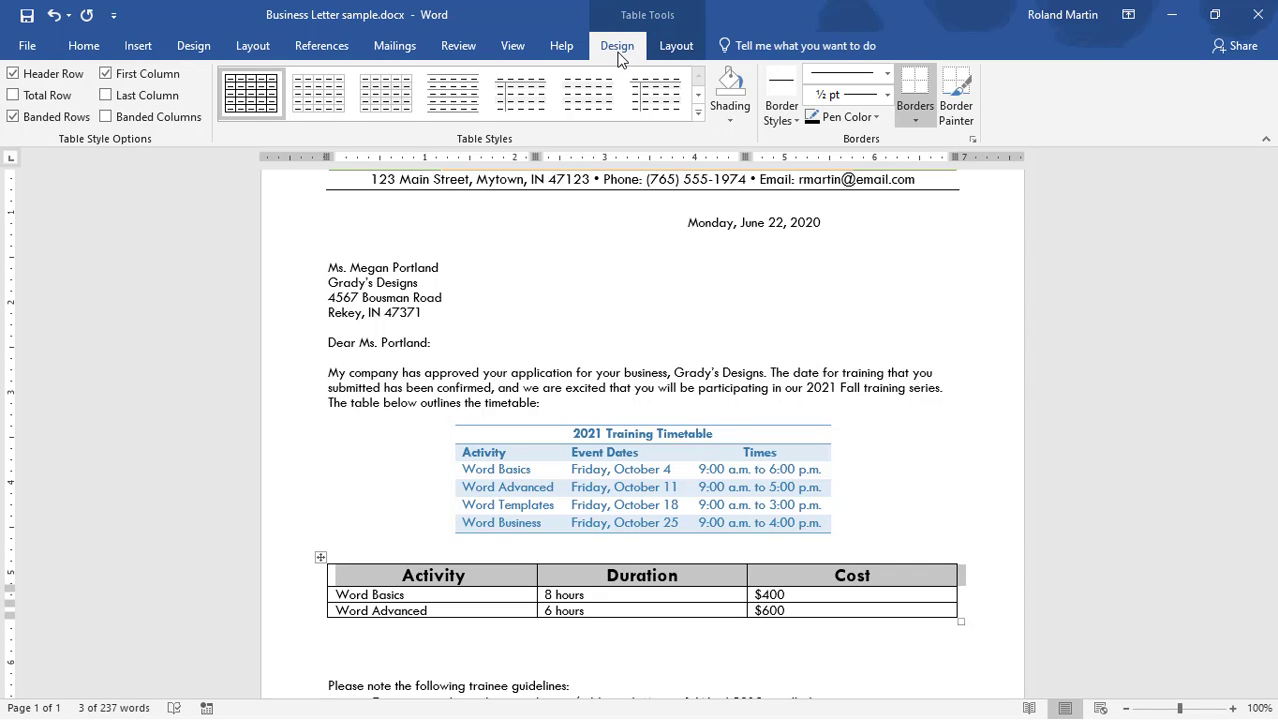
# Apply the blue grid table style with solid blue header row and first column to the new table.
pyautogui.click(697, 117)
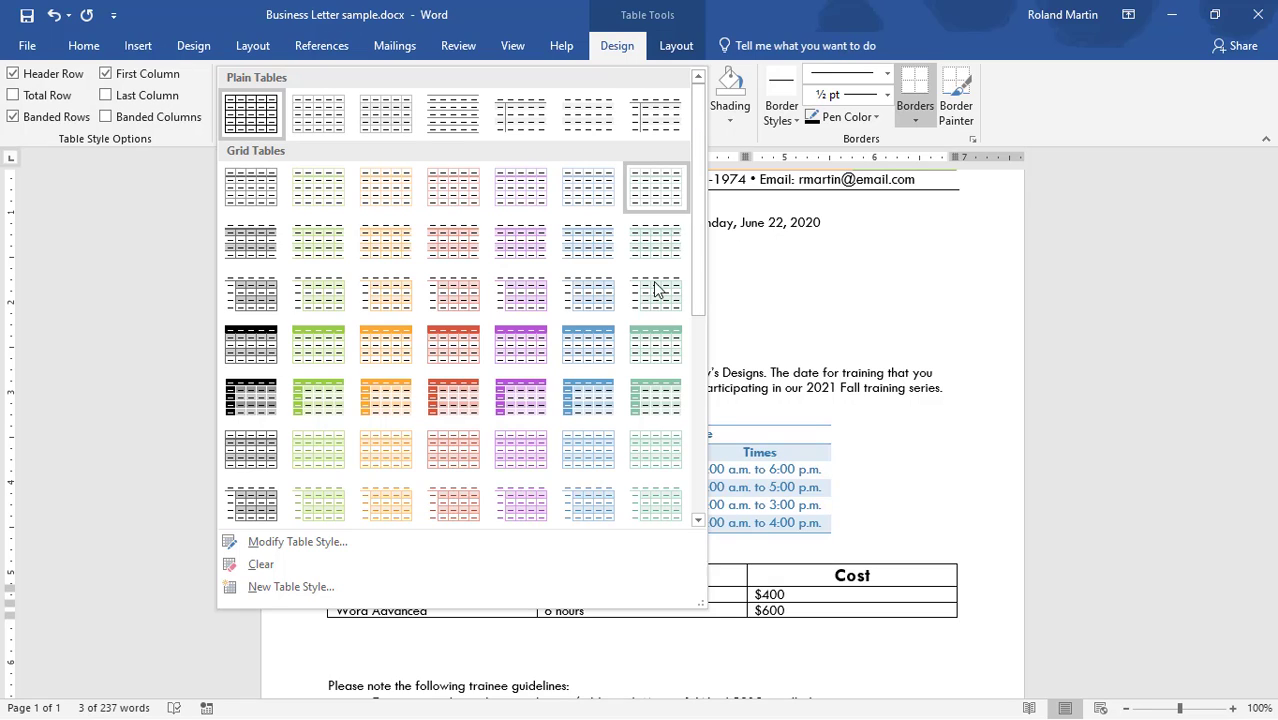
pyautogui.click(578, 401)
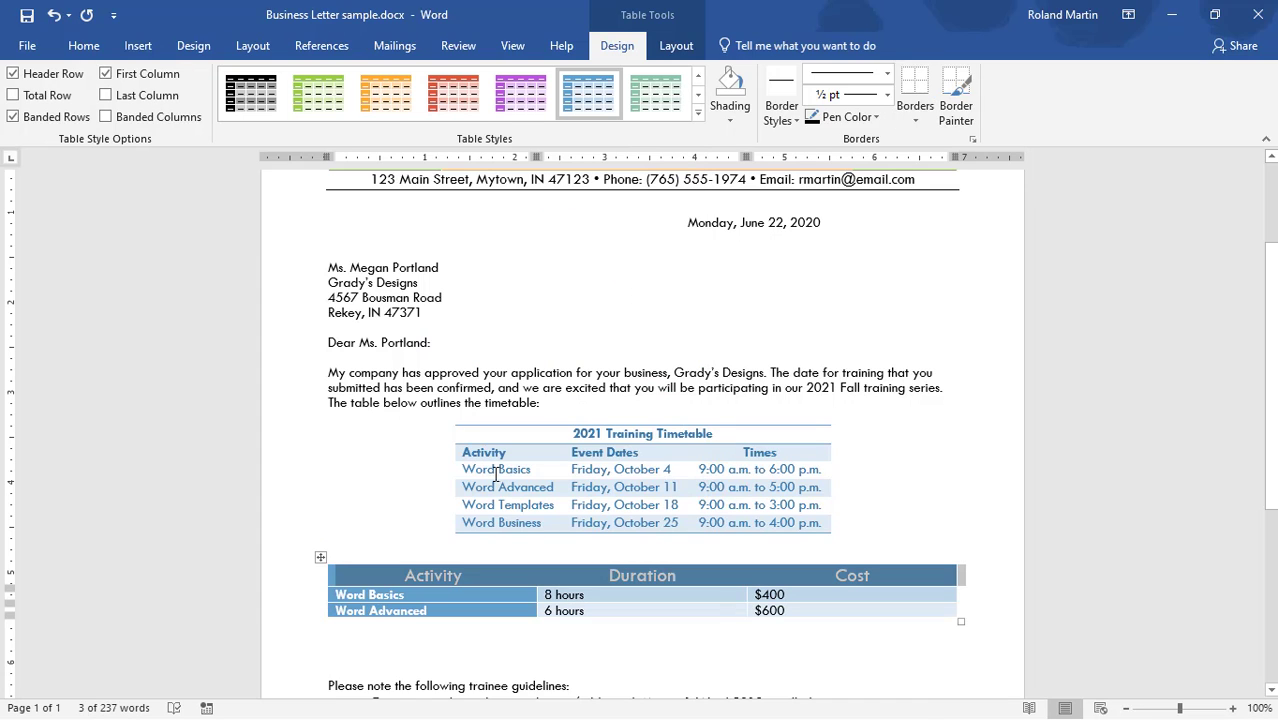
pyautogui.click(893, 488)
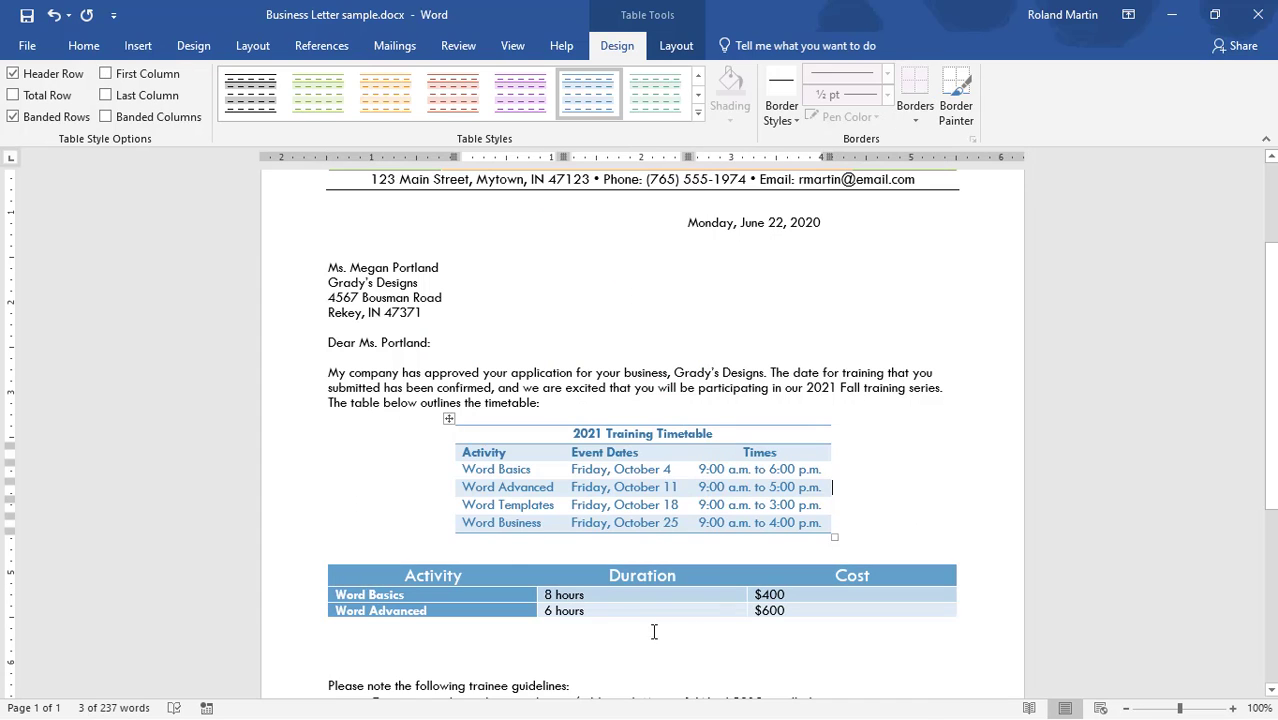
pyautogui.click(294, 542)
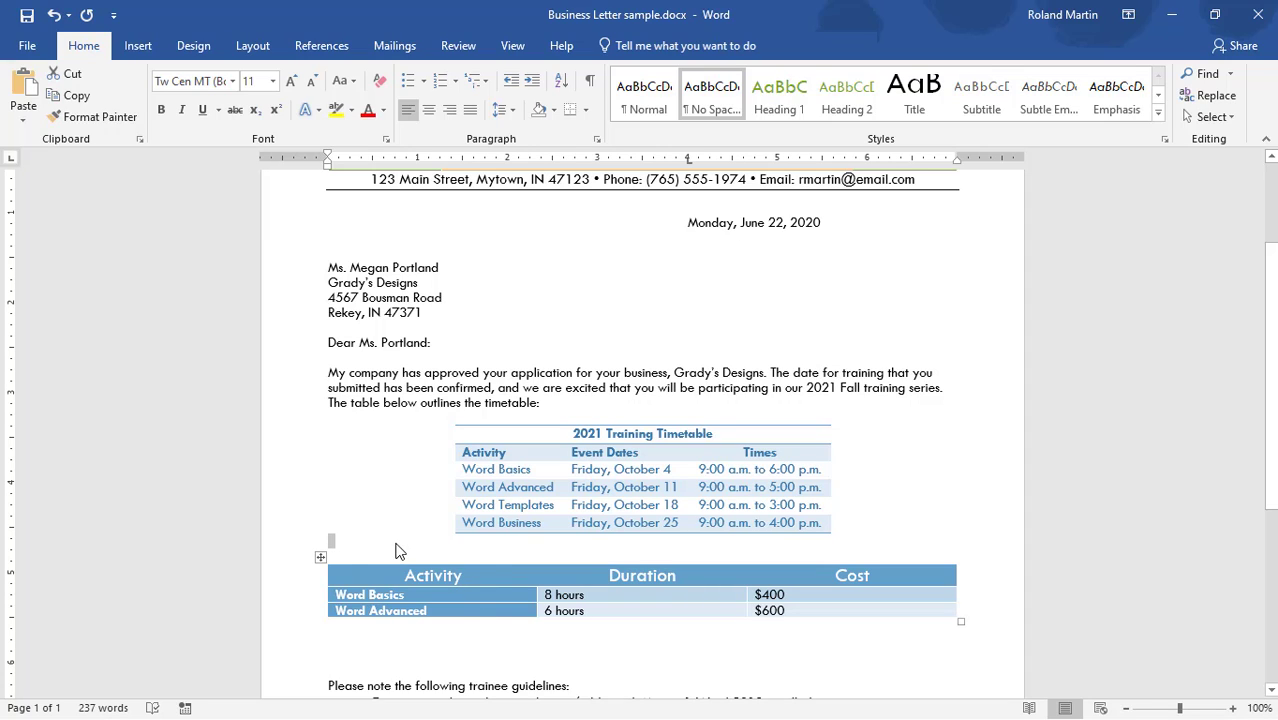
# Clear the contents of the new table beneath the timetable and delete the whole table.
pyautogui.click(321, 557)
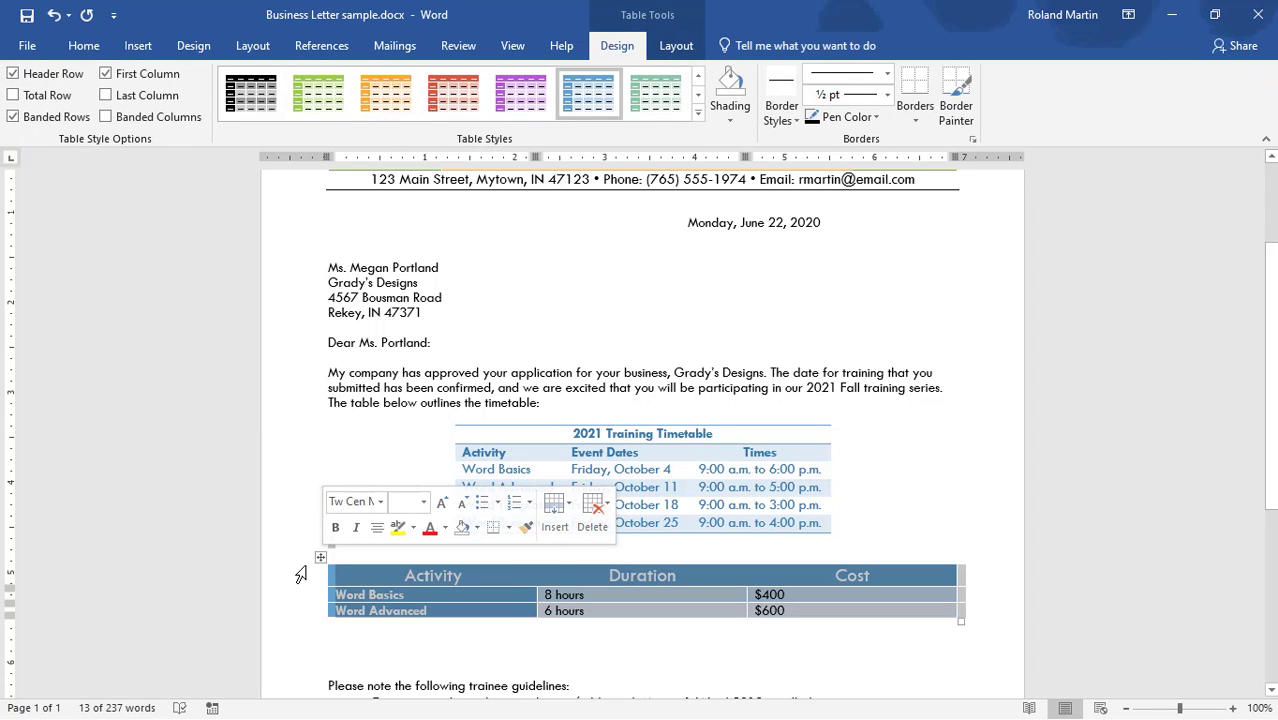
pyautogui.press('Delete')
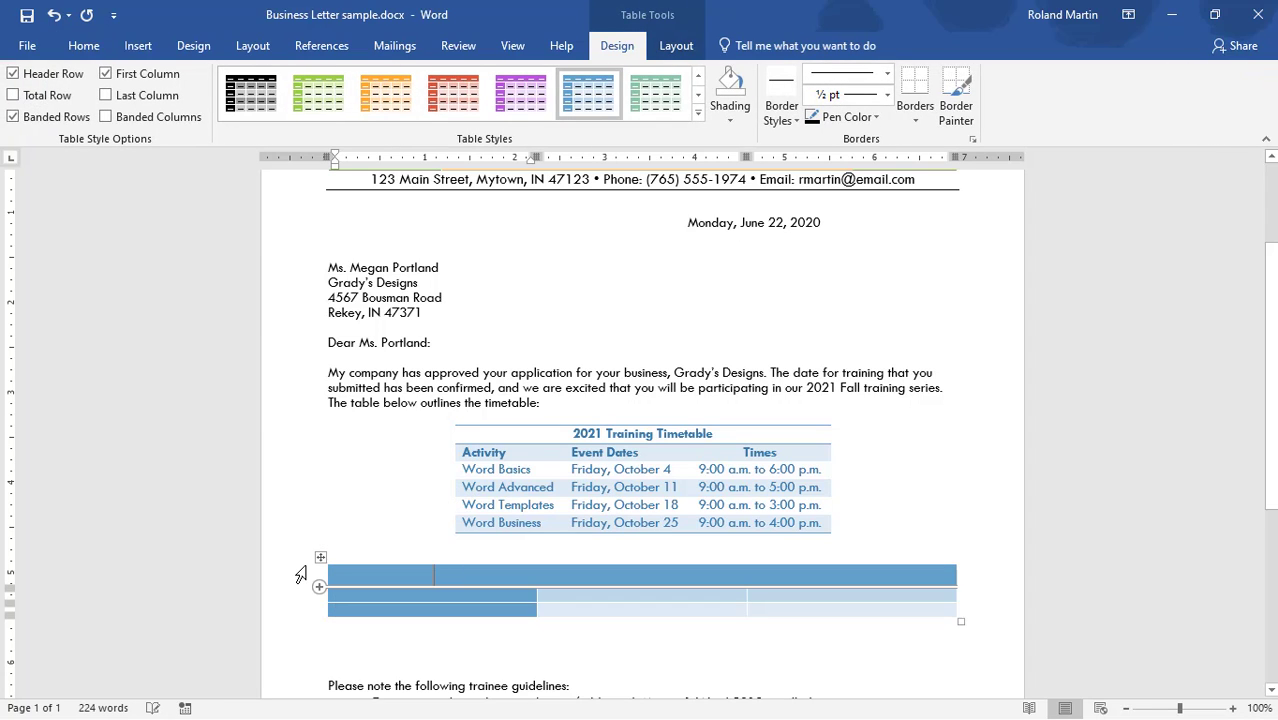
pyautogui.click(320, 558)
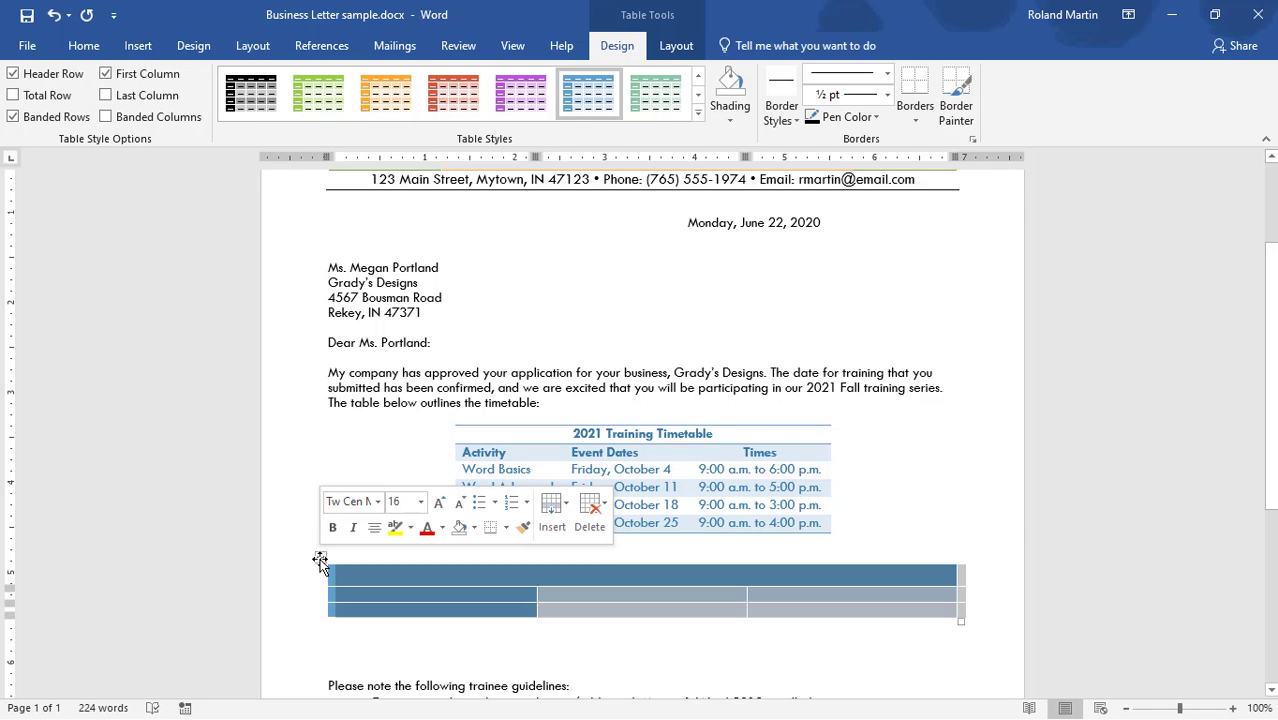
pyautogui.click(589, 515)
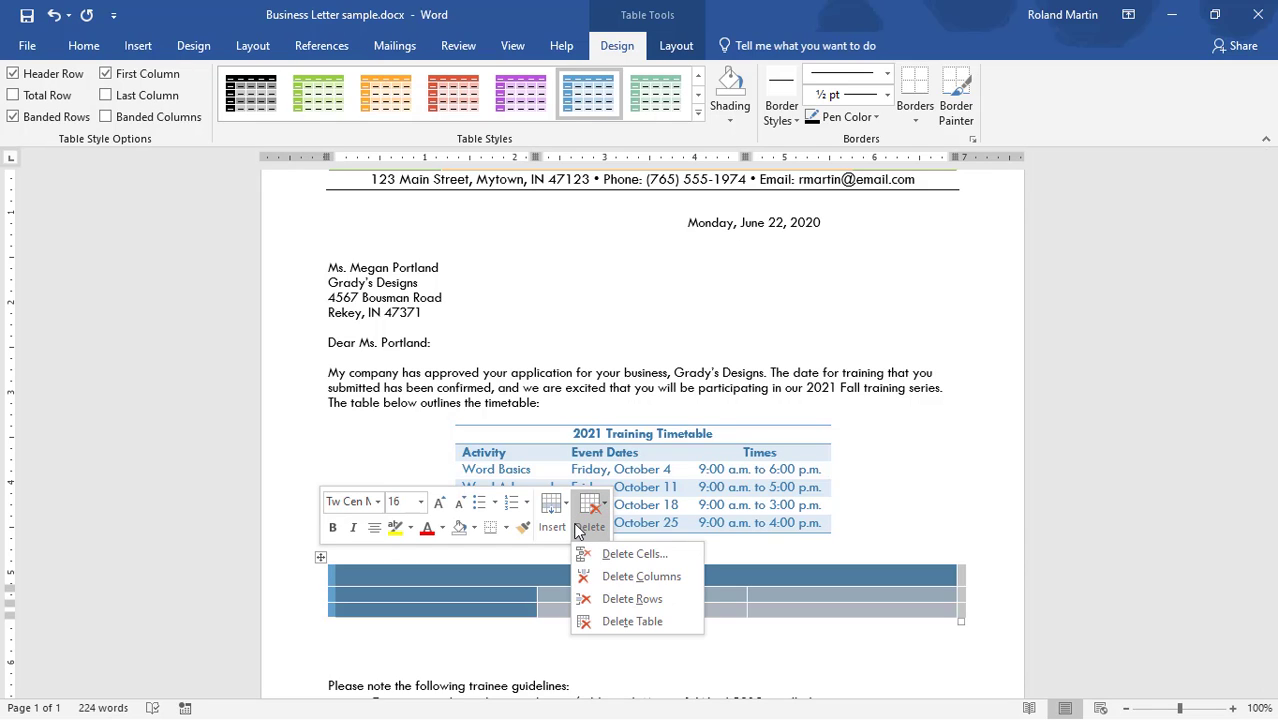
pyautogui.click(638, 621)
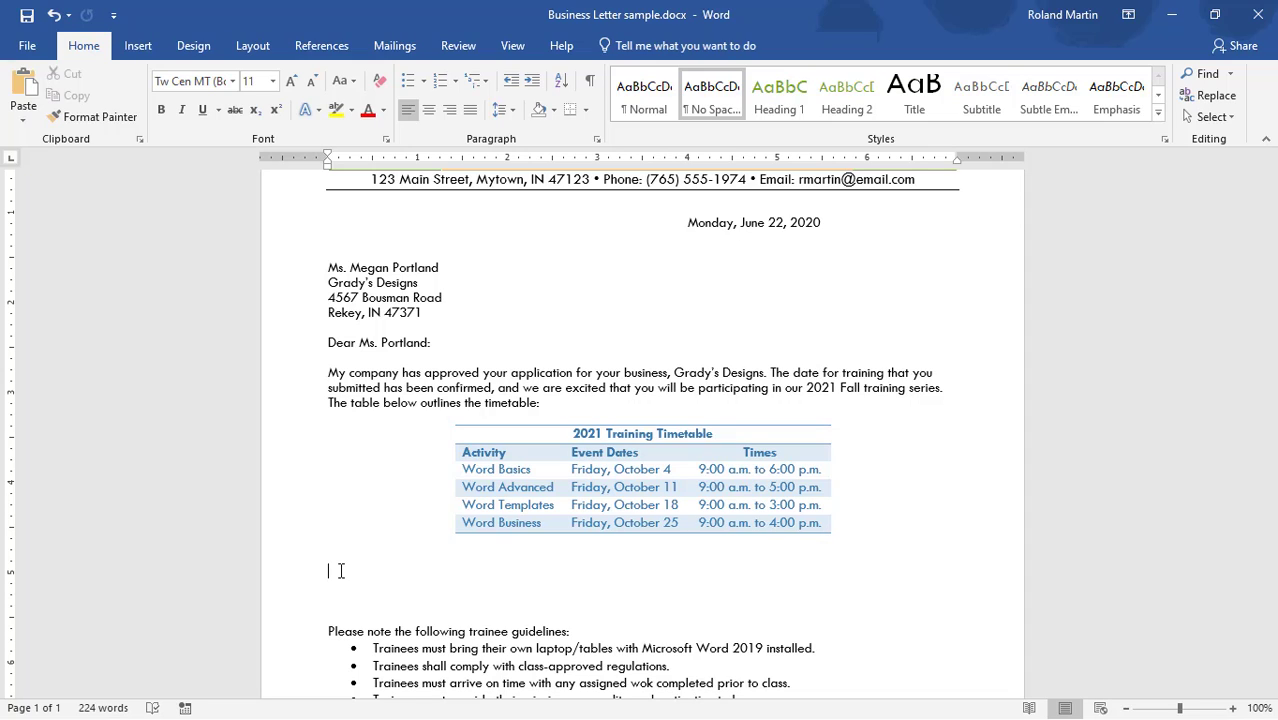
# Add two lines beneath the timetable reading "Sample text sentence." and "Another sample text sentence.".
pyautogui.write('Sample text sentence.')
pyautogui.press('Return')
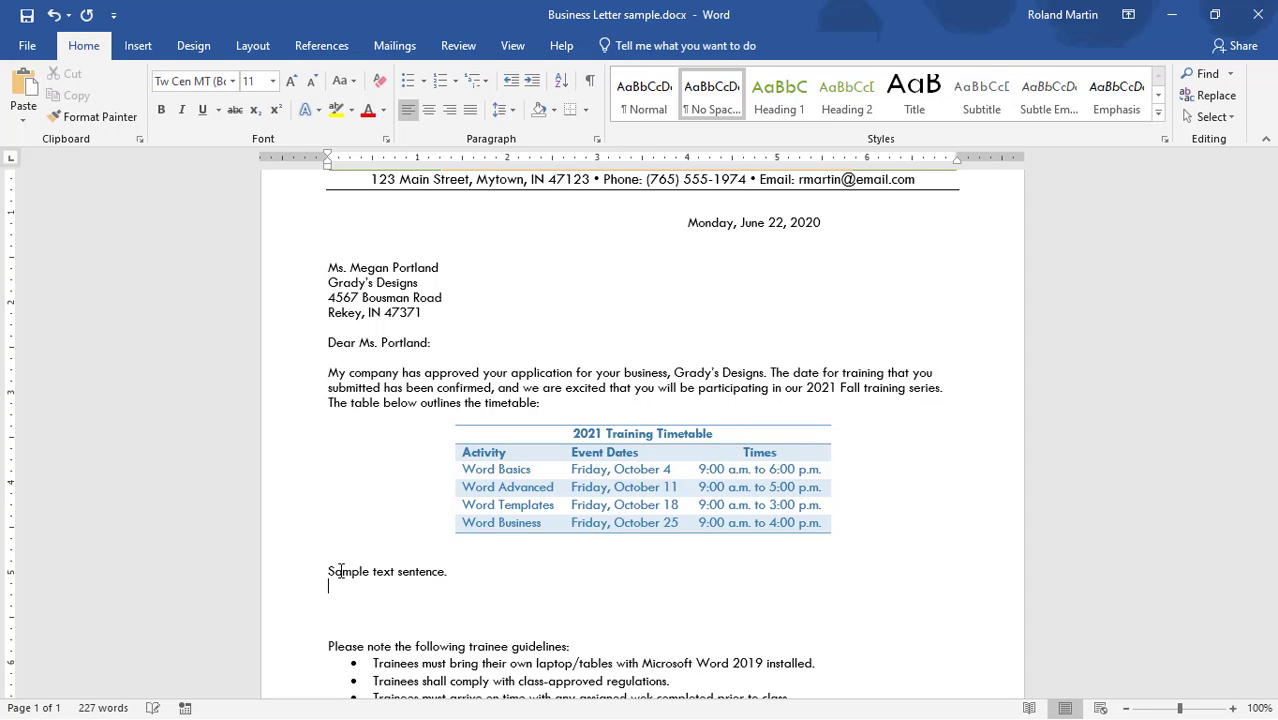
pyautogui.write('Another sample text sen')
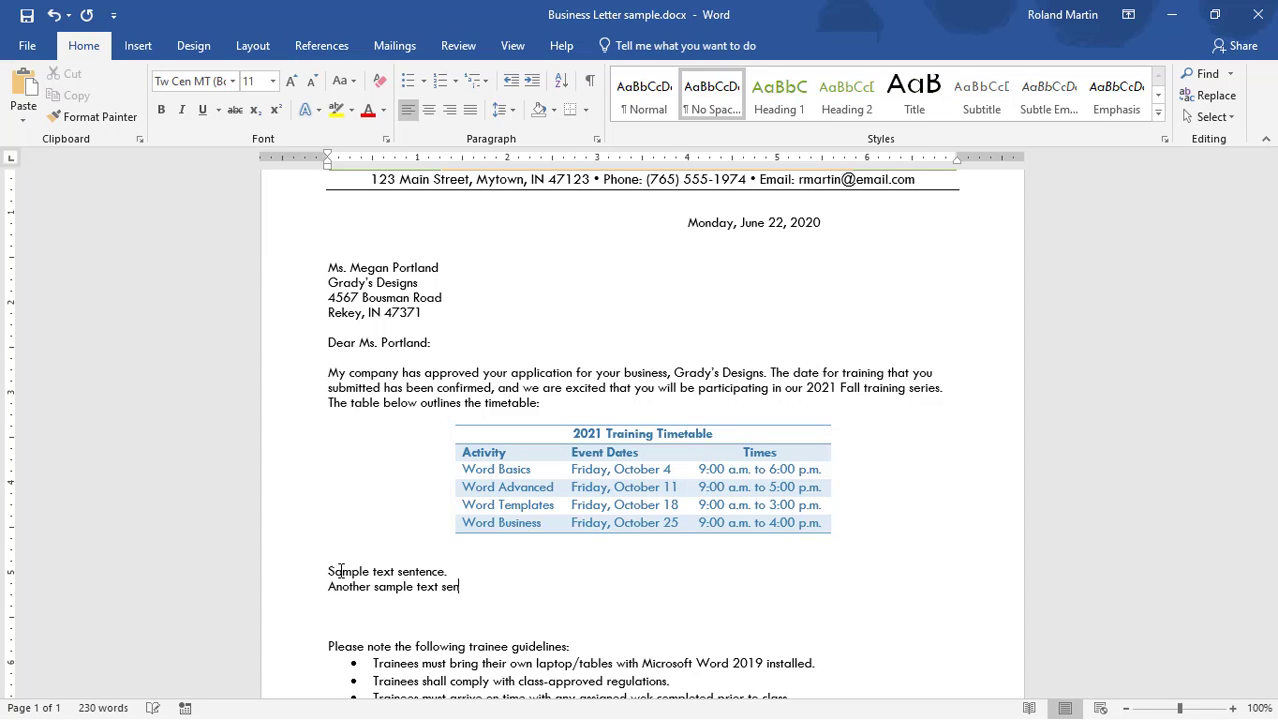
pyautogui.write('tence.')
# Make the first sample sentence beneath the timetable red, bold and italic.
pyautogui.click(302, 576)
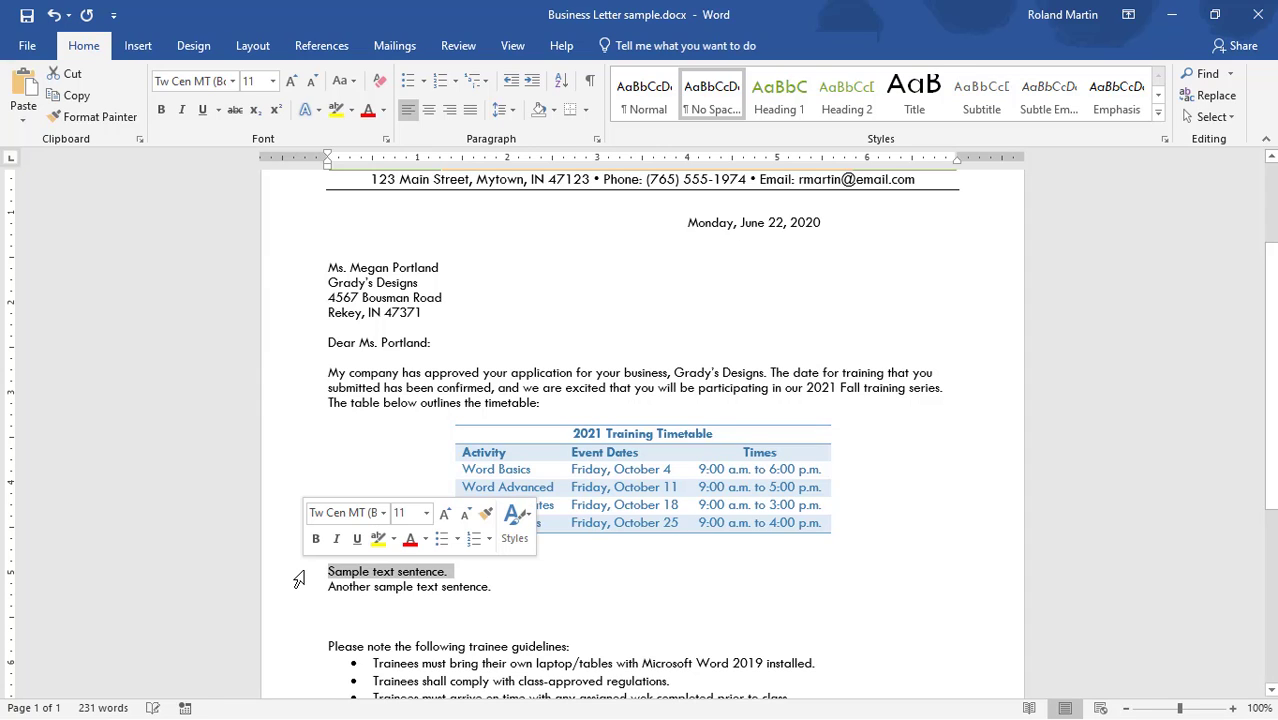
pyautogui.click(409, 542)
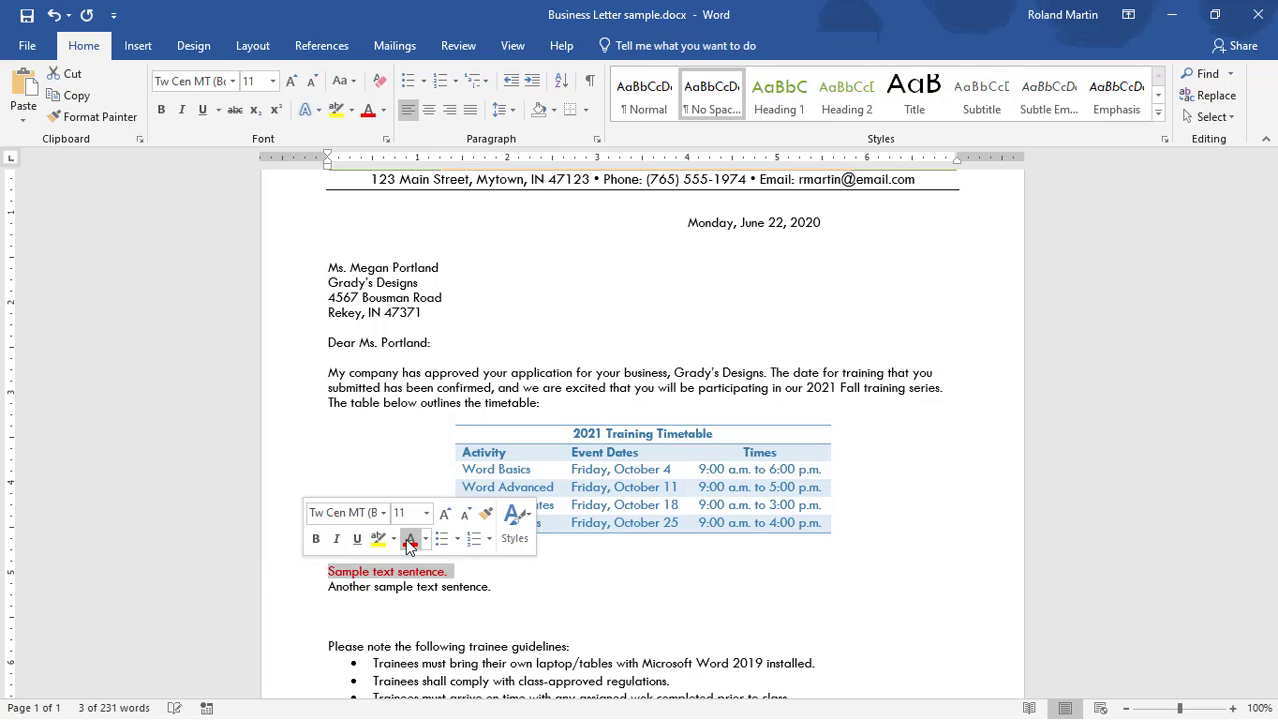
pyautogui.click(315, 538)
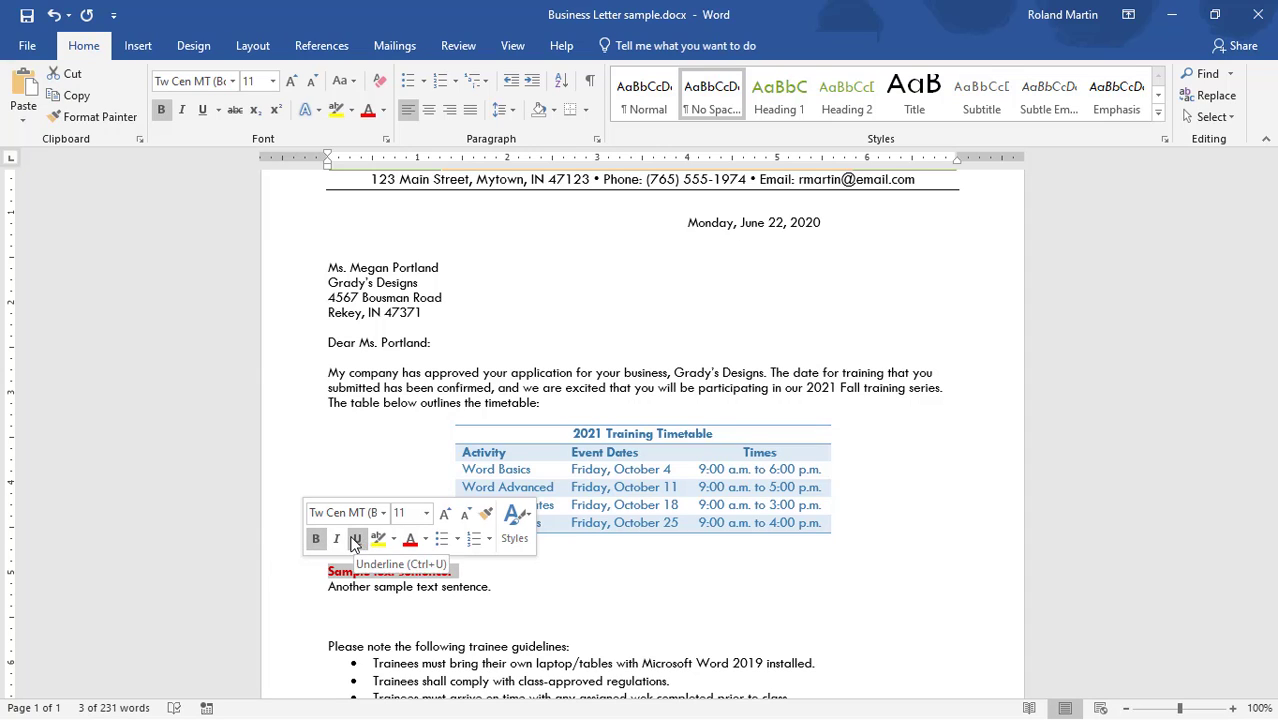
pyautogui.click(336, 538)
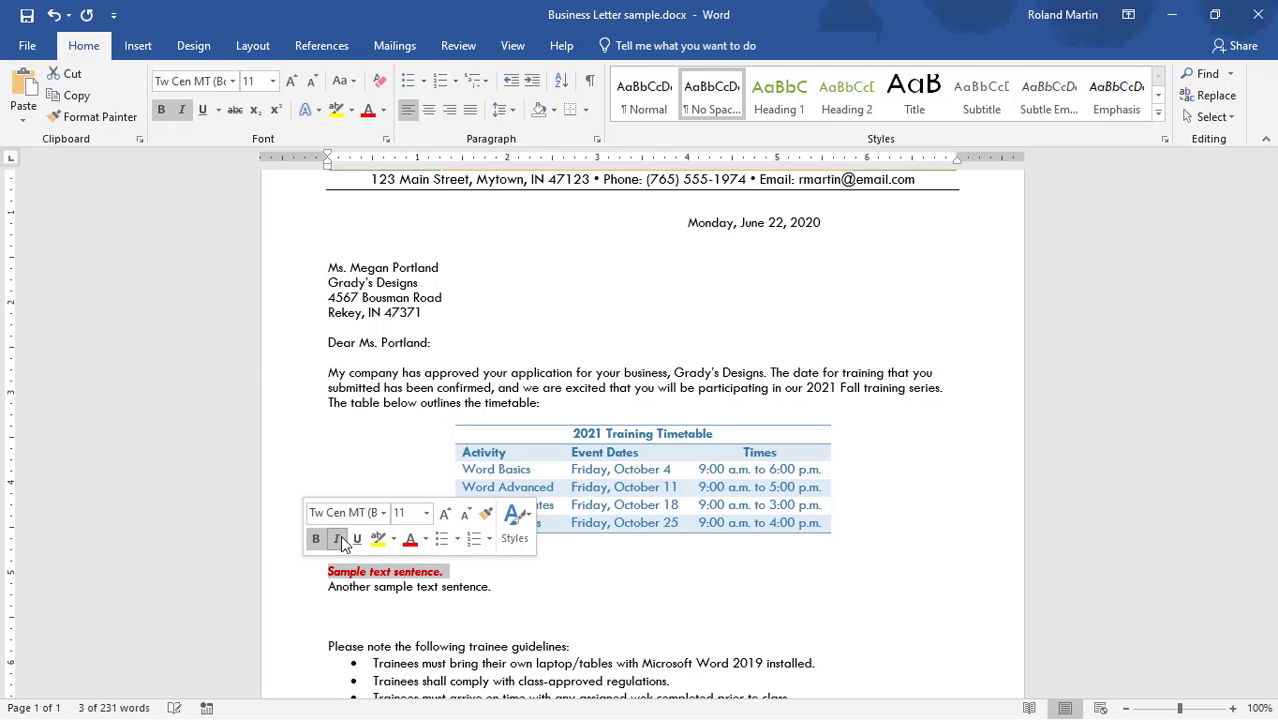
# Set the first sample sentence to size 14 in the Algerian font.
pyautogui.click(426, 512)
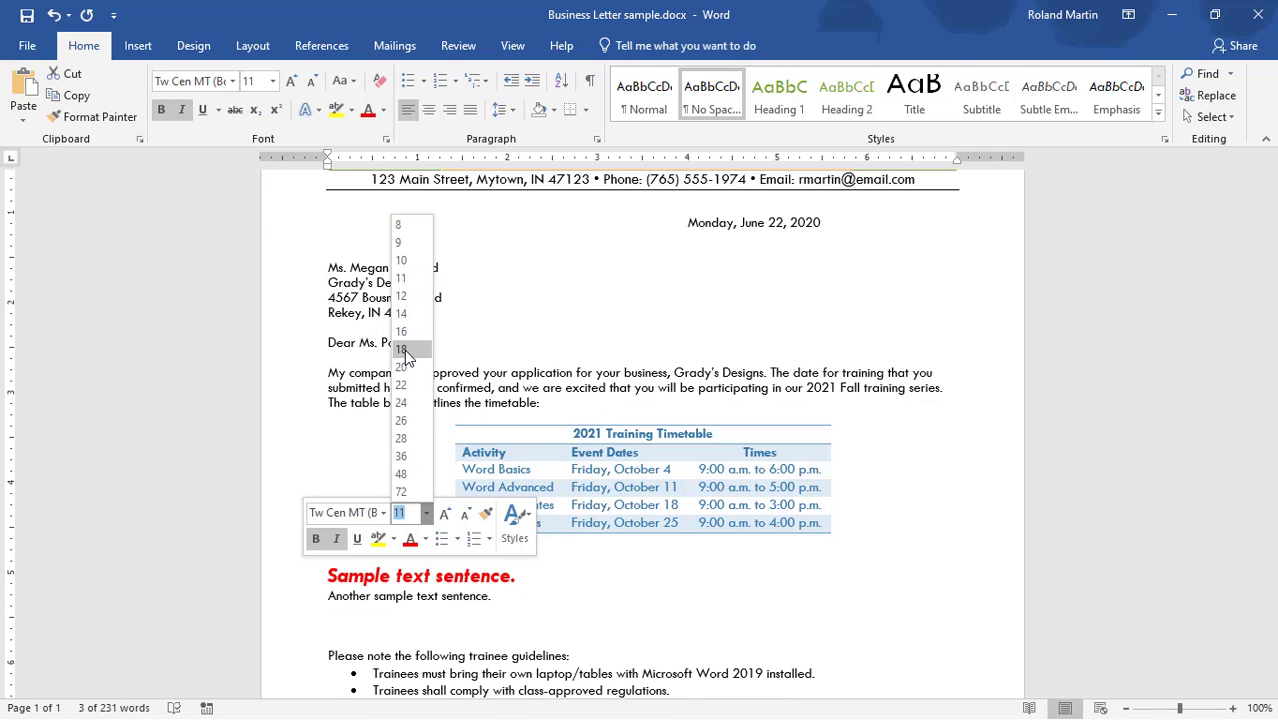
pyautogui.click(412, 316)
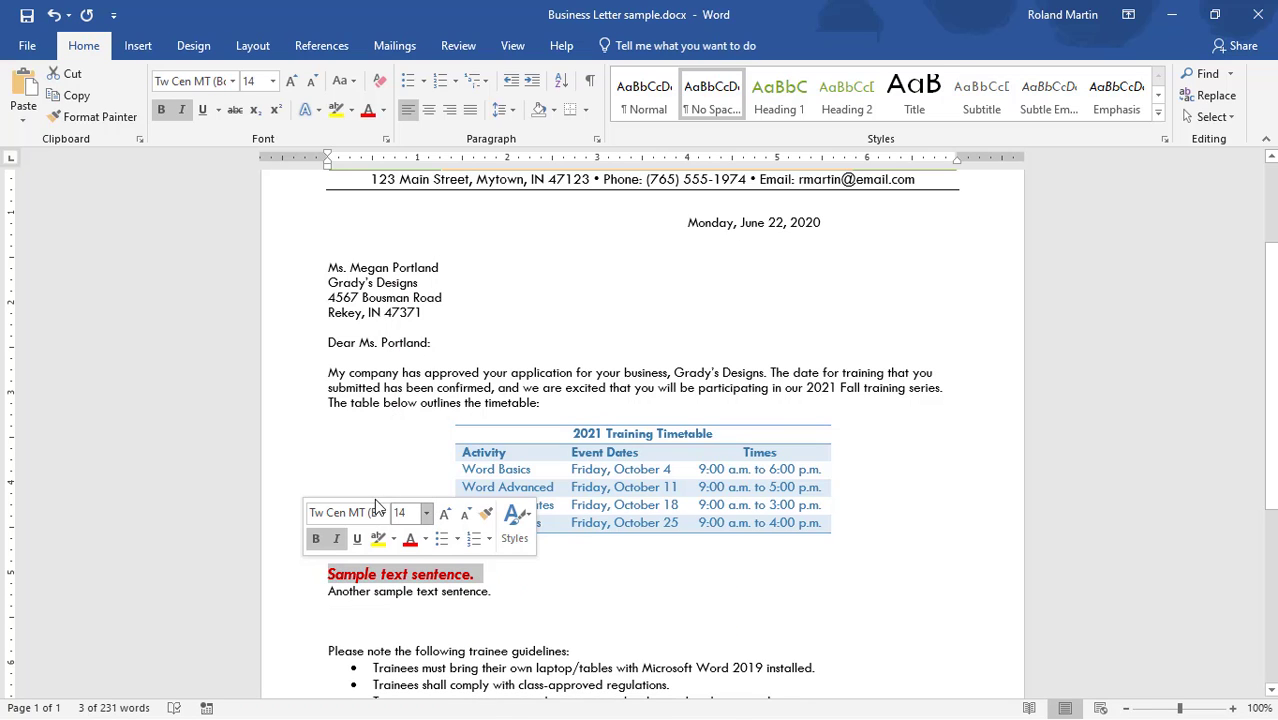
pyautogui.click(384, 513)
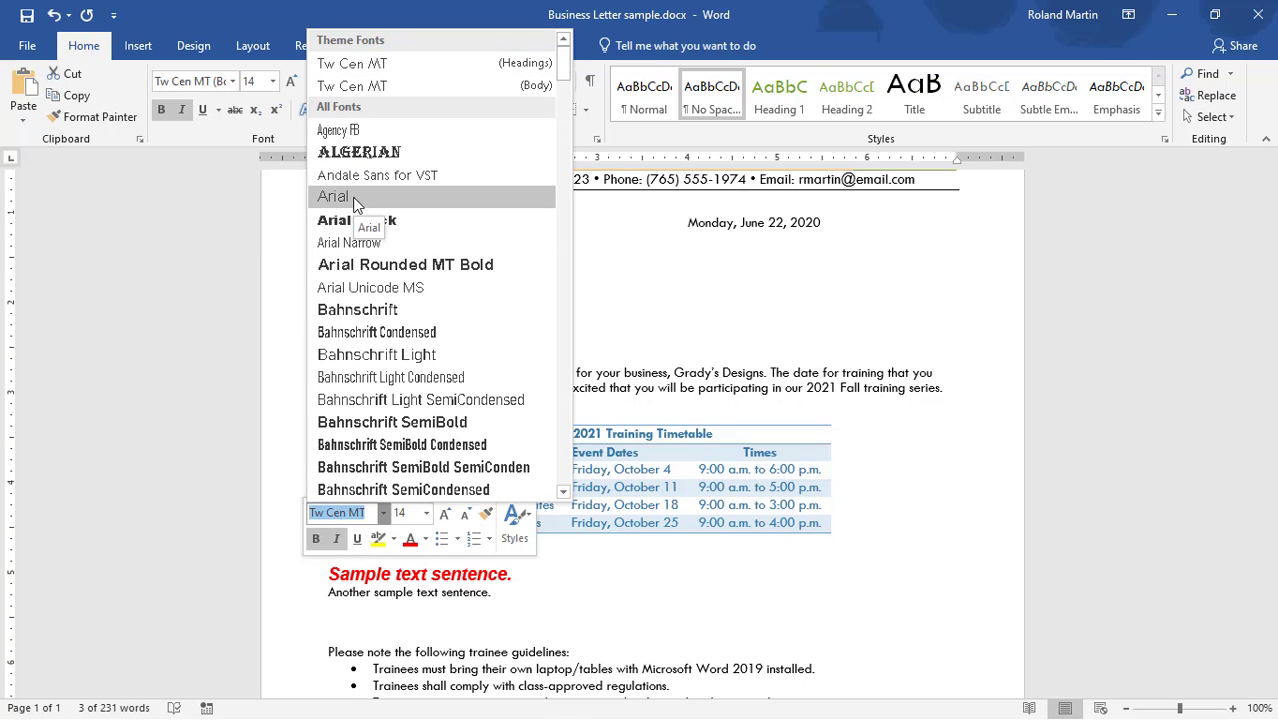
pyautogui.click(359, 152)
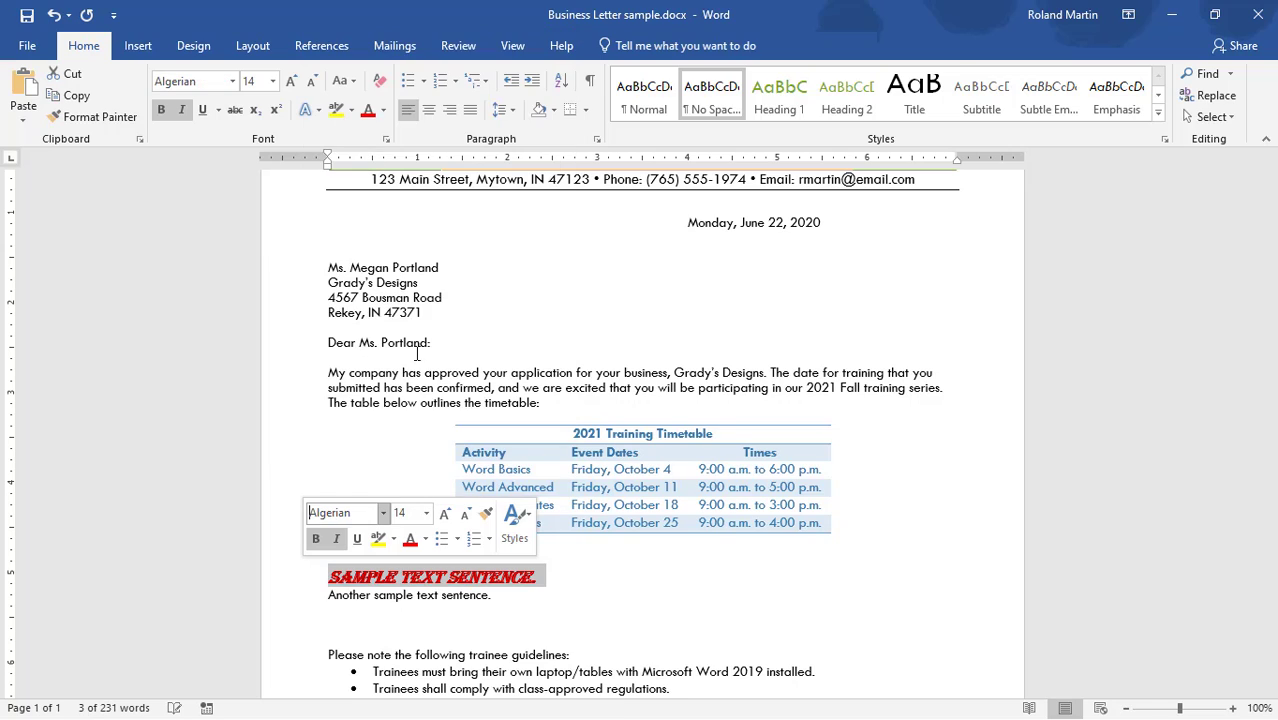
pyautogui.click(372, 605)
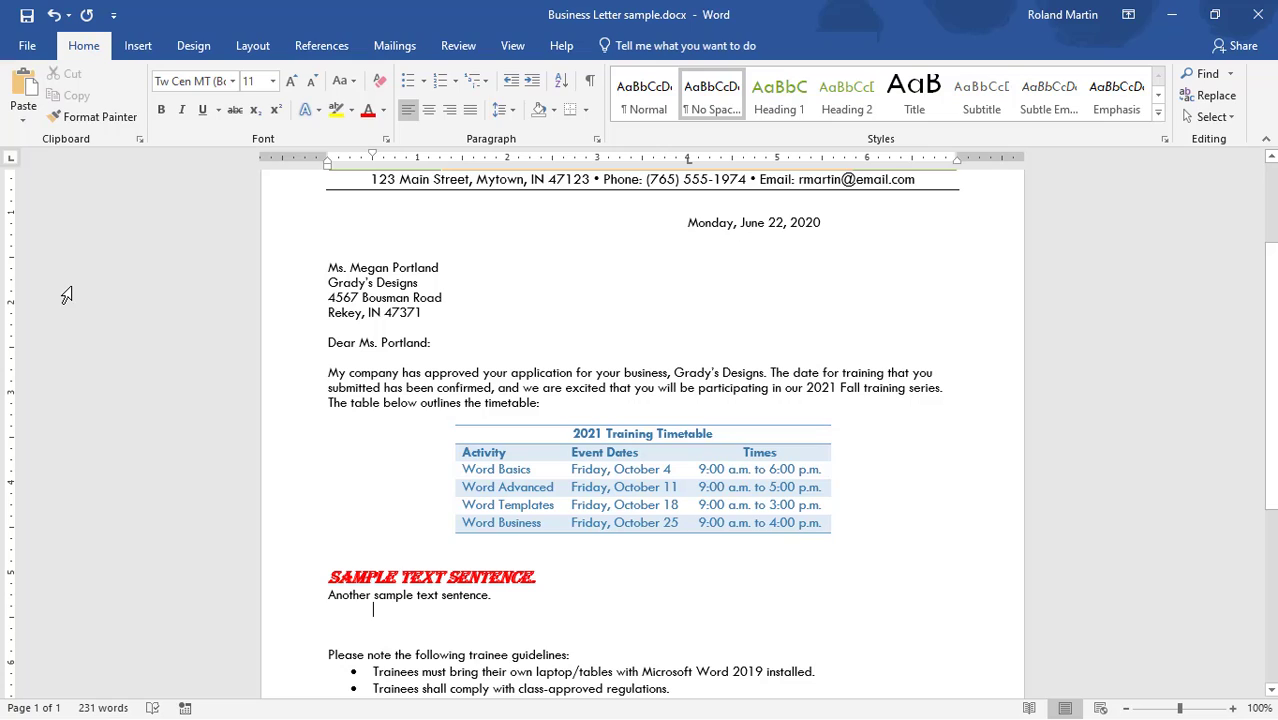
pyautogui.hotkey('ctrl', 'z')
# Copy the first sample sentence's formatting onto the whole second sample sentence with Format Painter.
pyautogui.moveTo(330, 577); pyautogui.dragTo(375, 570)
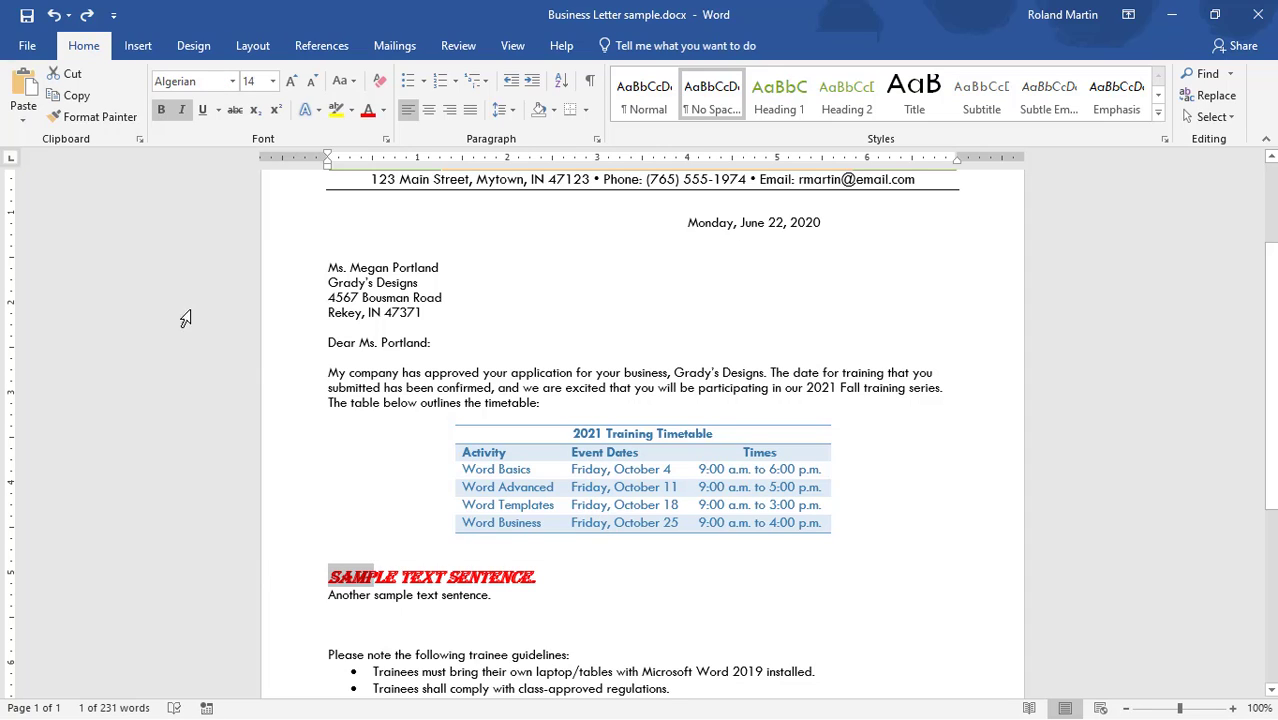
pyautogui.click(100, 117)
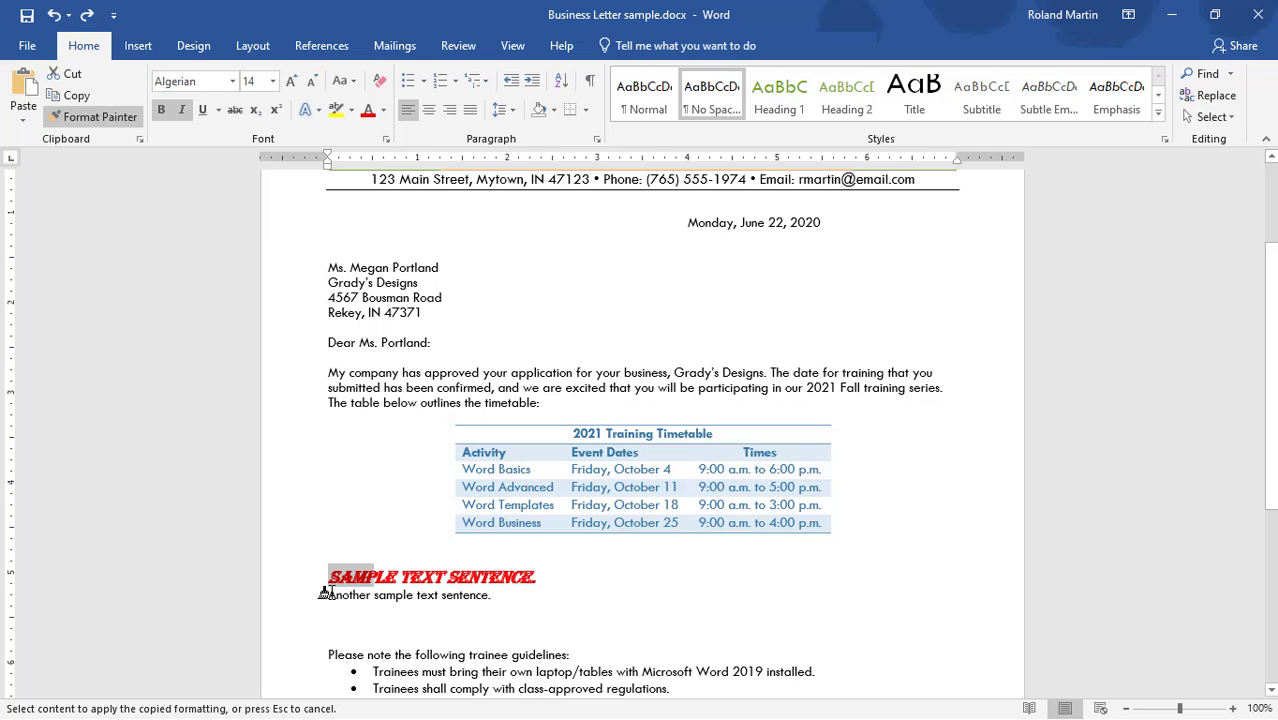
pyautogui.moveTo(322, 592); pyautogui.dragTo(505, 597)
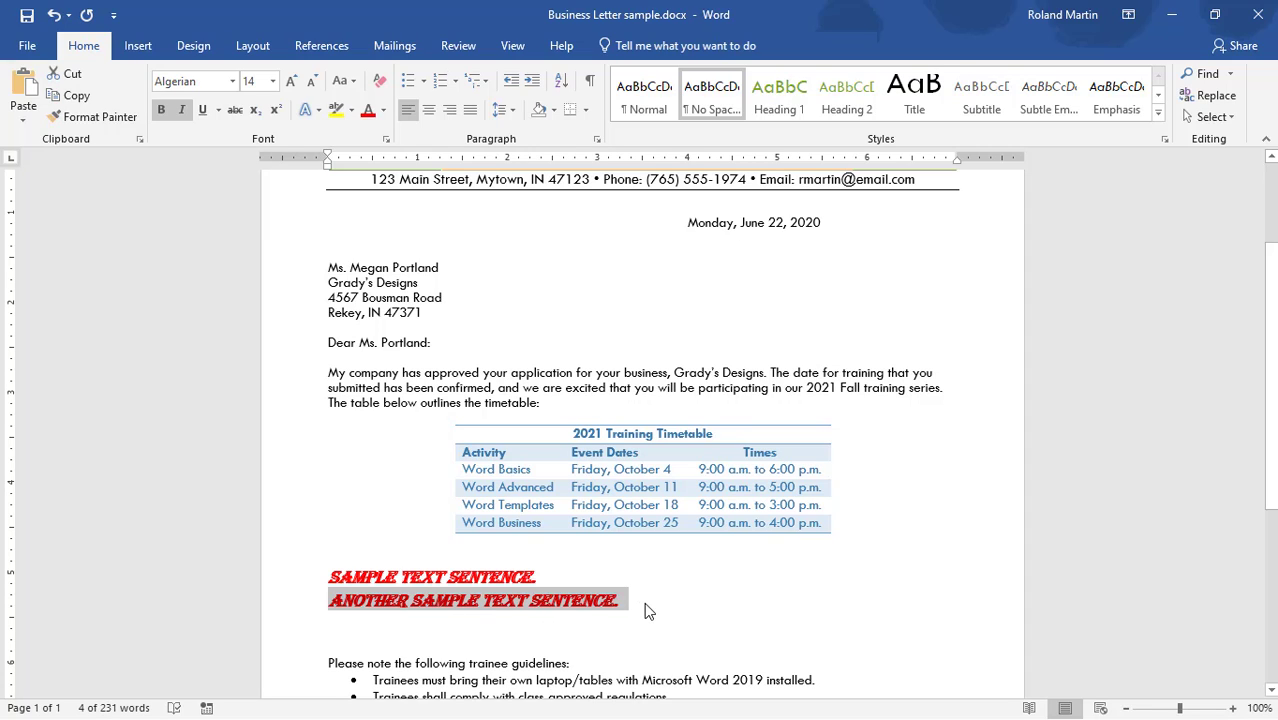
# Delete both sample sentences beneath the timetable and remove the leftover first-line indent.
pyautogui.moveTo(646, 611); pyautogui.dragTo(322, 584)
pyautogui.press('Delete')
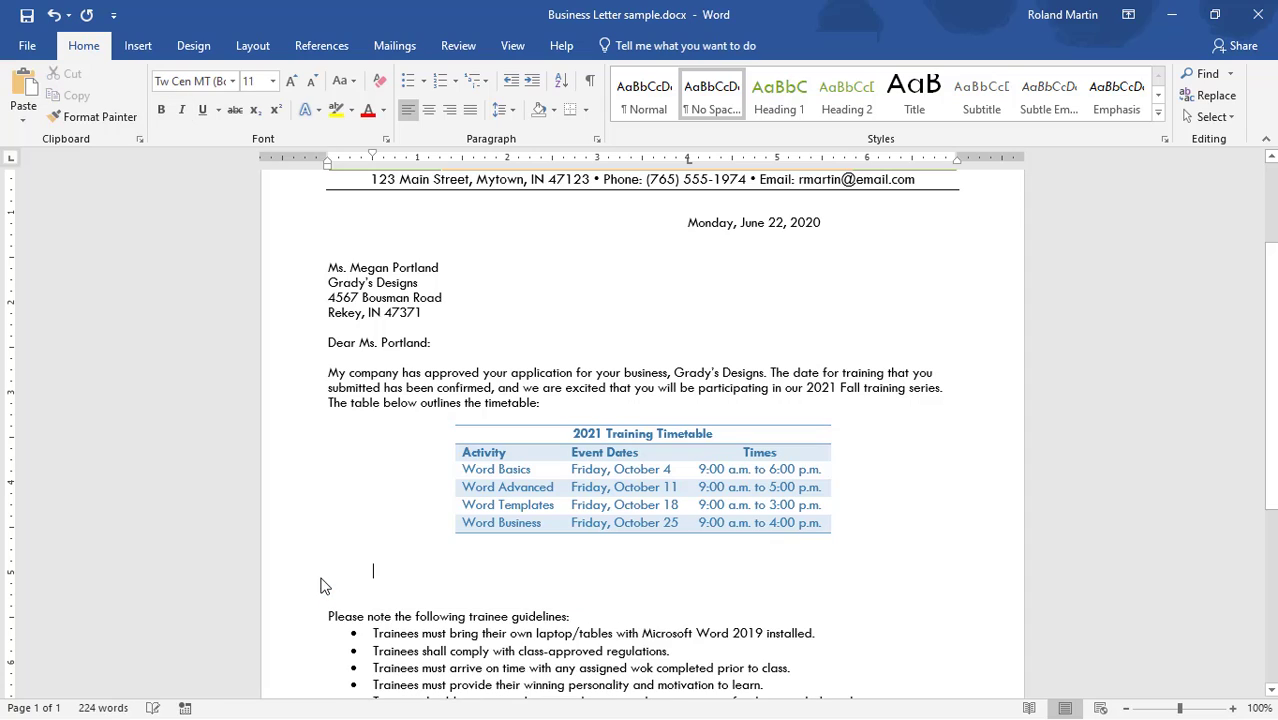
pyautogui.press('BackSpace')
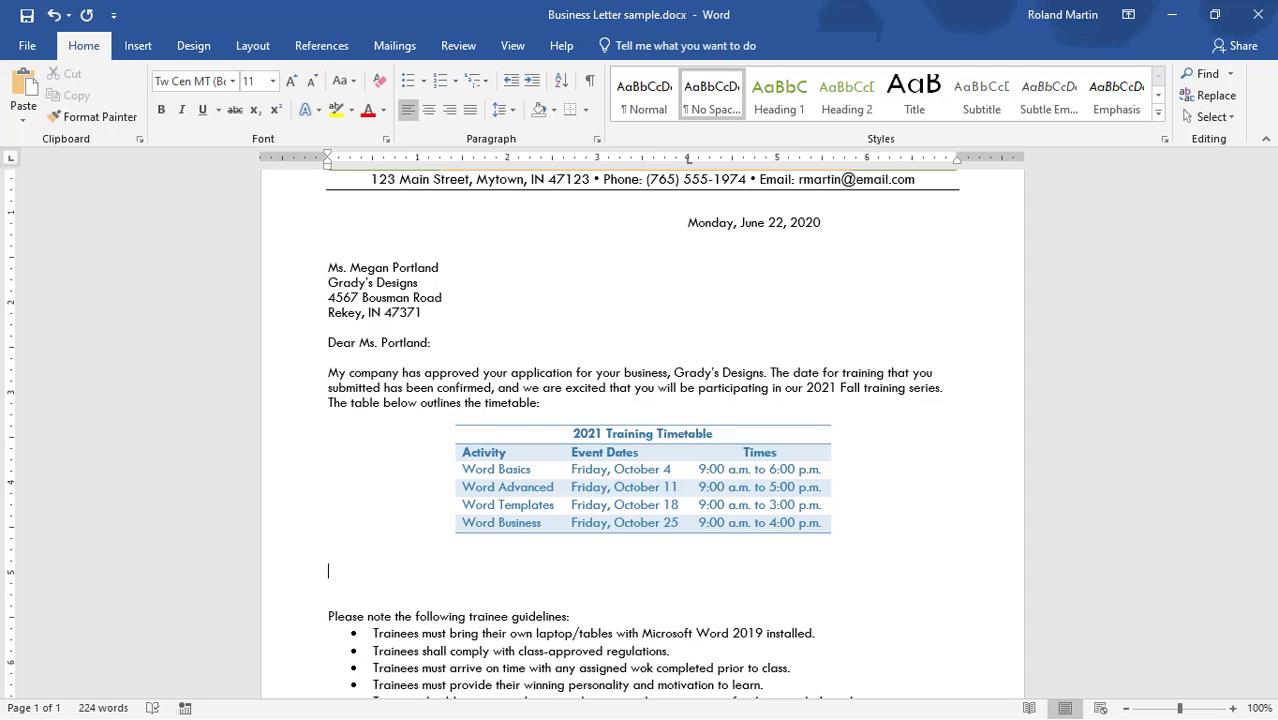
# Enter Word, Outlook, PowerPoint, Excel and Access on separate lines beneath the timetable.
pyautogui.scroll(-2, 424, 624)
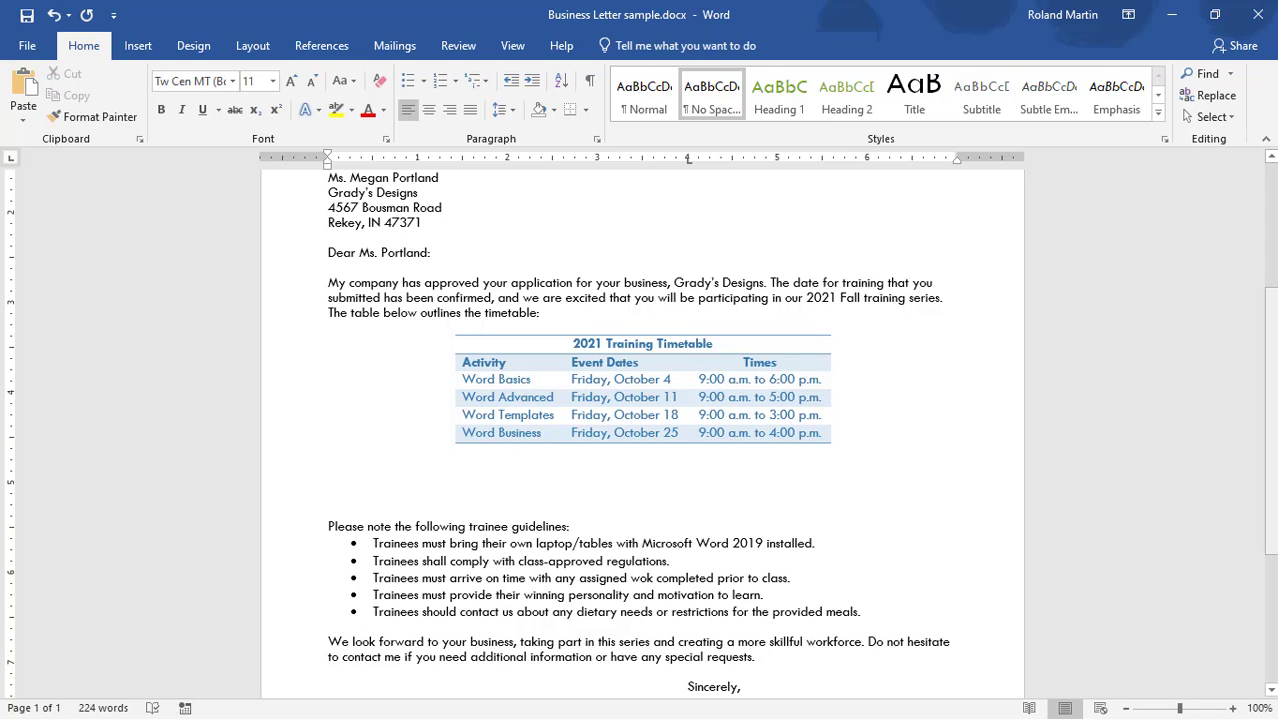
pyautogui.write('Word')
pyautogui.press('Return')
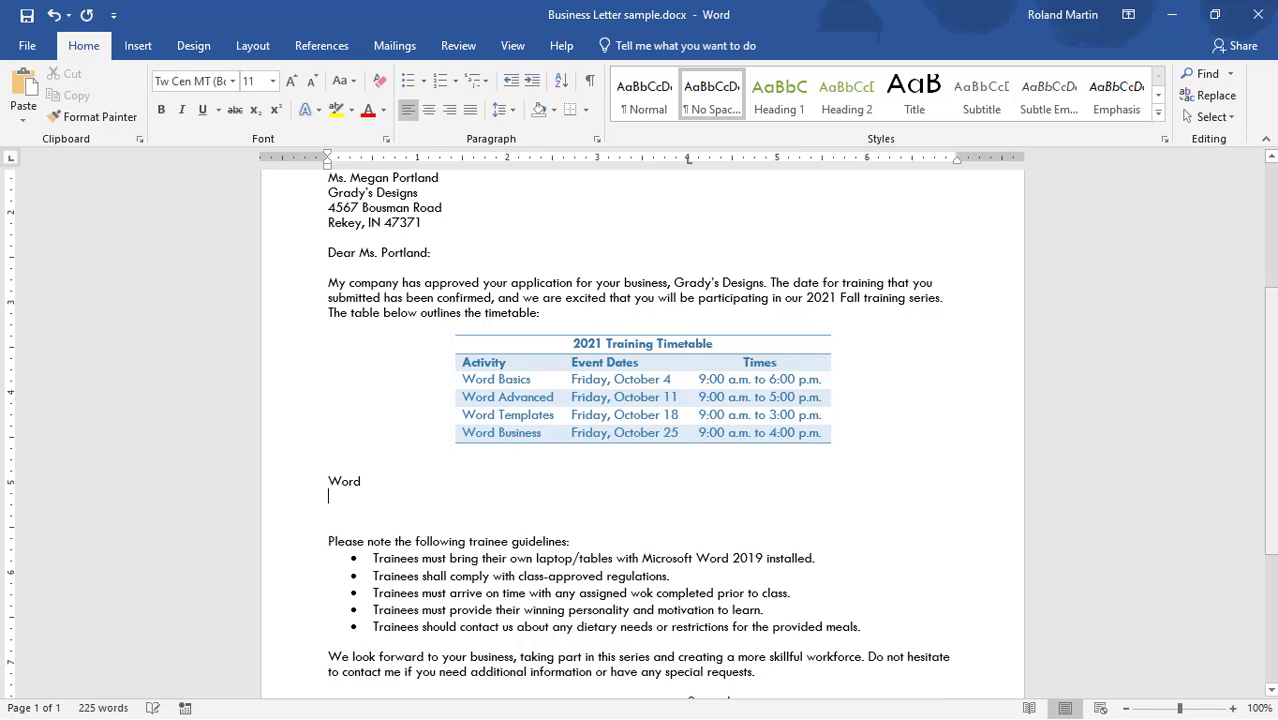
pyautogui.write('Outlook')
pyautogui.press('Return')
pyautogui.write('Po')
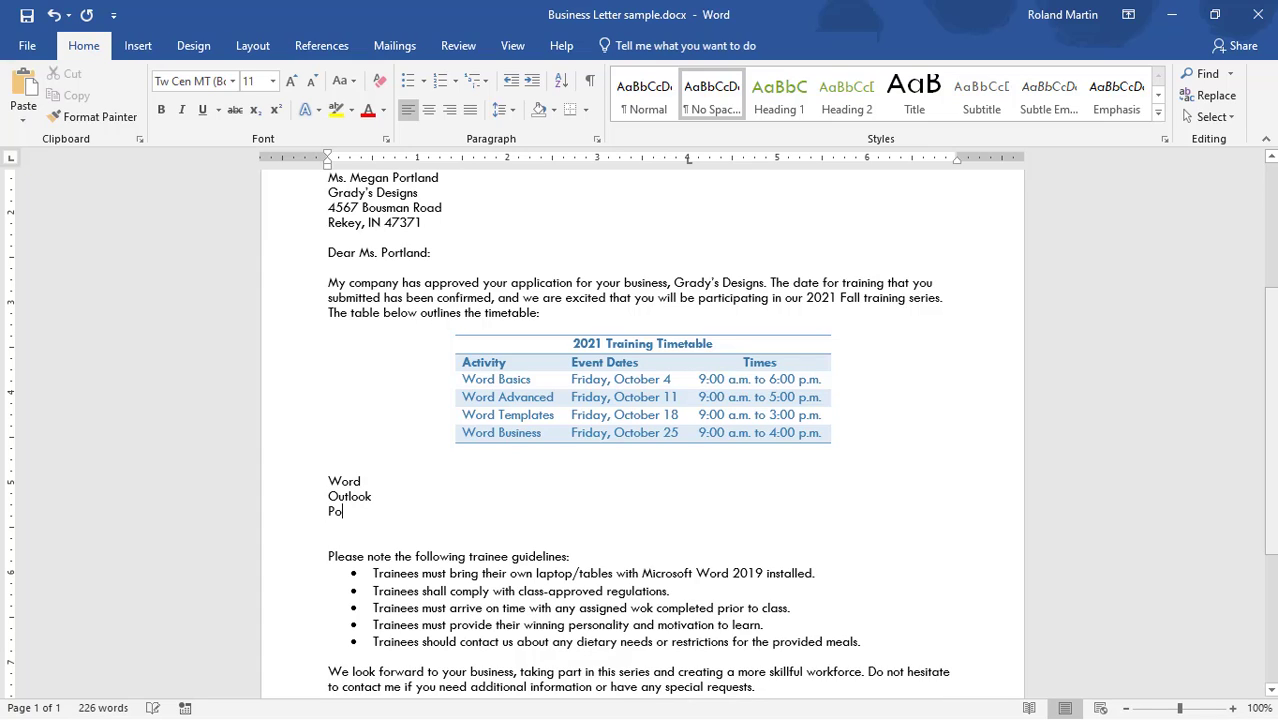
pyautogui.write('werPoint')
pyautogui.press('Return')
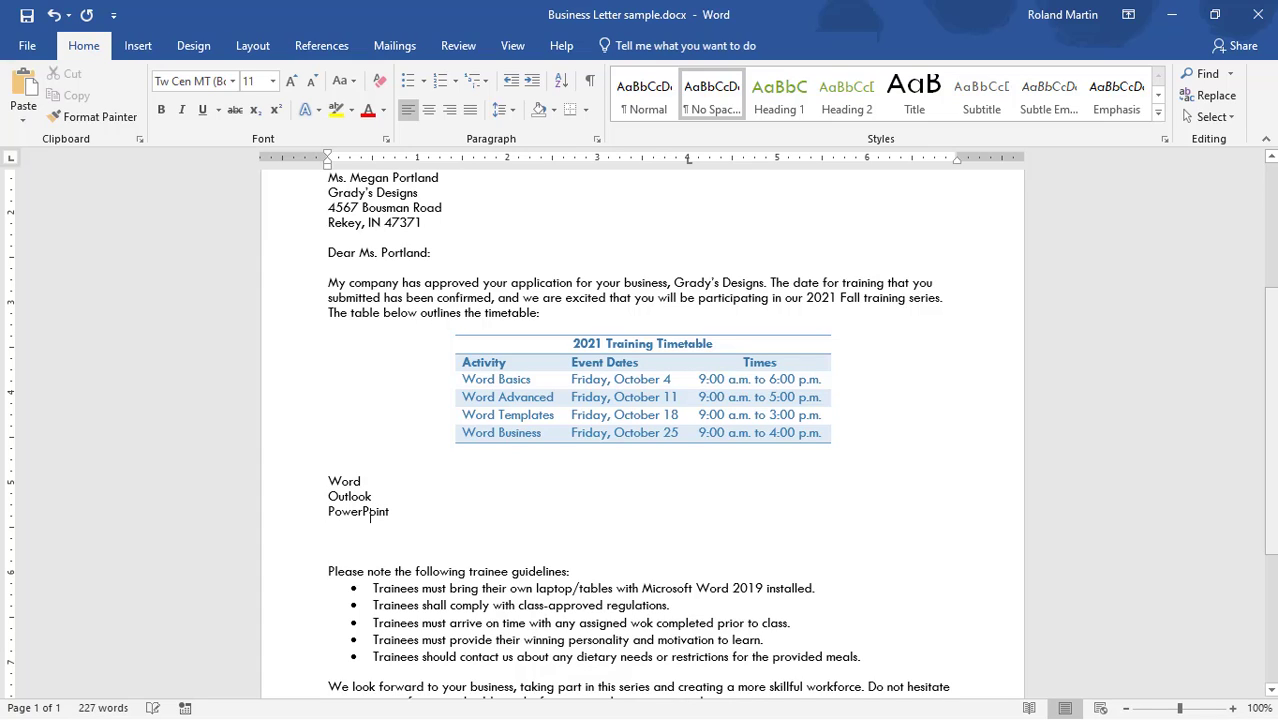
pyautogui.write('Excel')
pyautogui.press('Return')
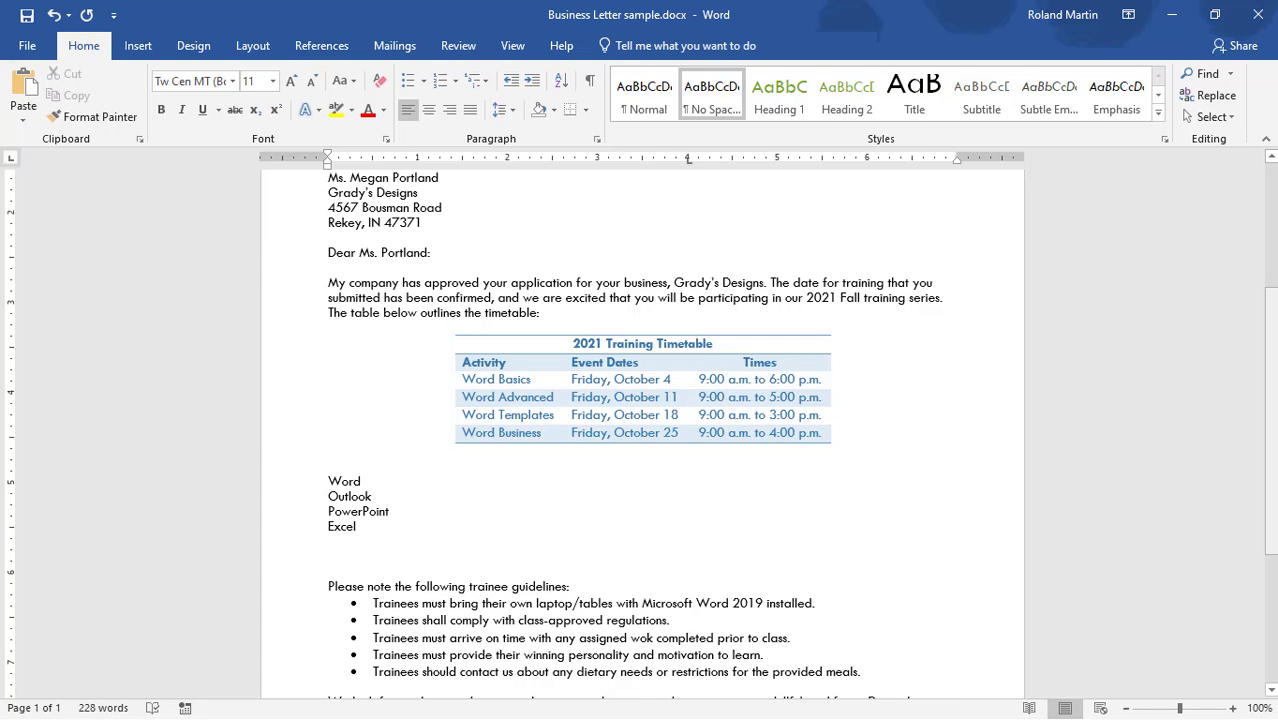
pyautogui.write('Access')
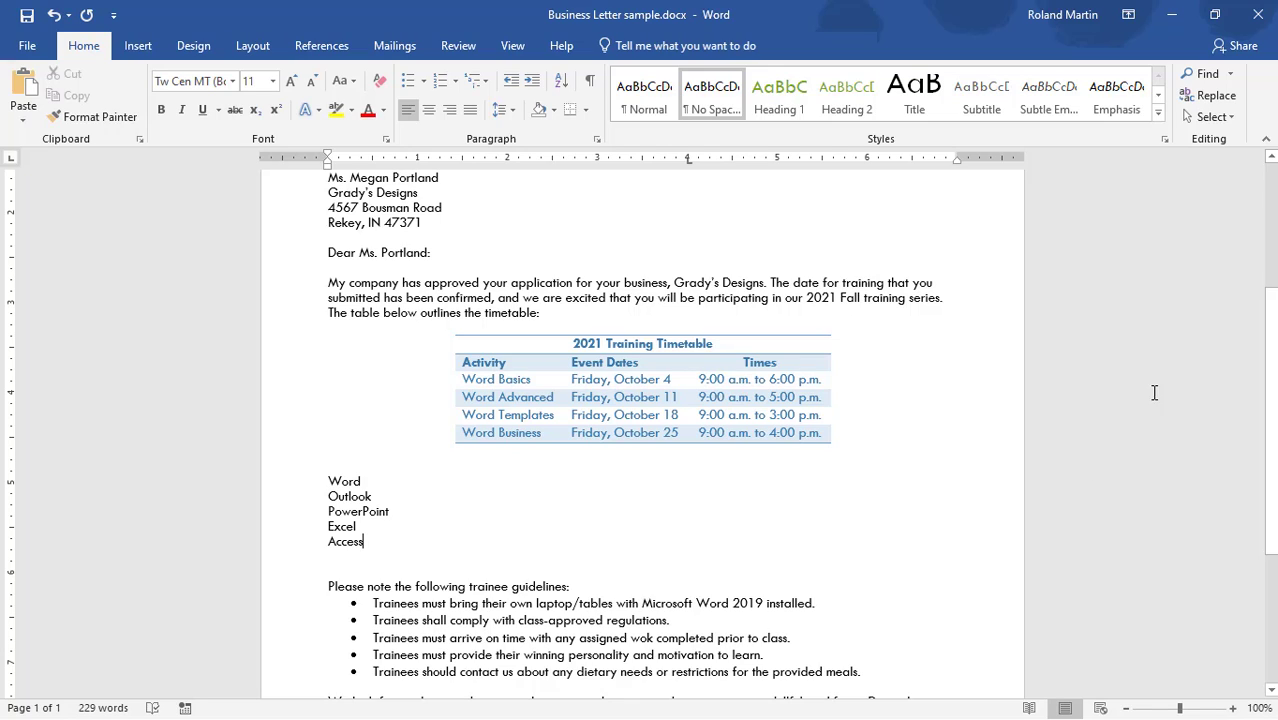
# Format the five lines from Word to Access as a list with round bullets.
pyautogui.moveTo(365, 541); pyautogui.dragTo(328, 481)
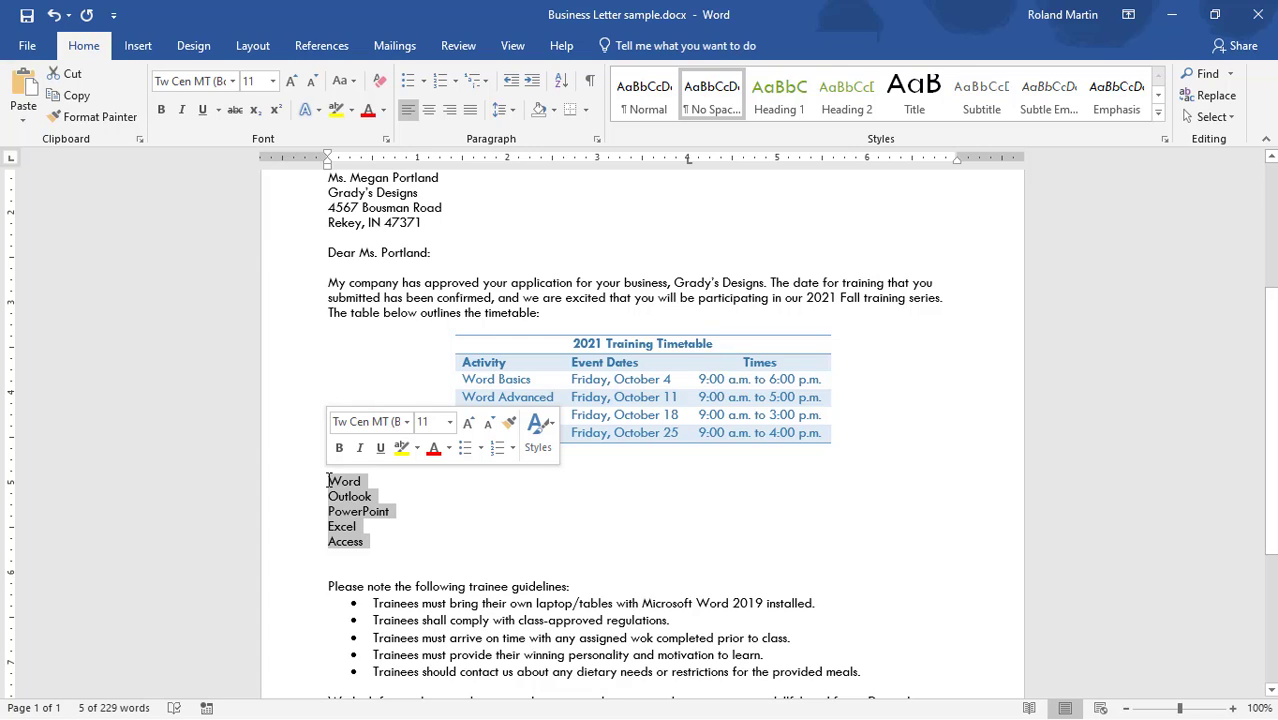
pyautogui.rightClick(340, 495)
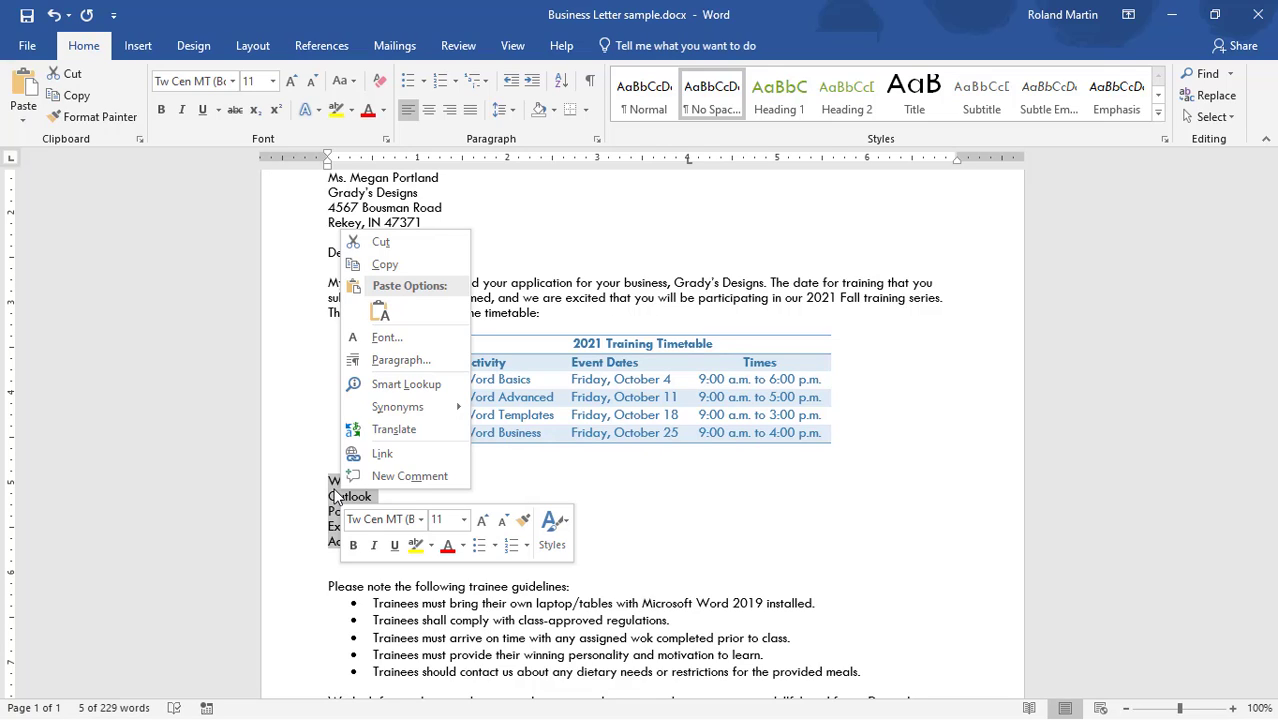
pyautogui.click(290, 532)
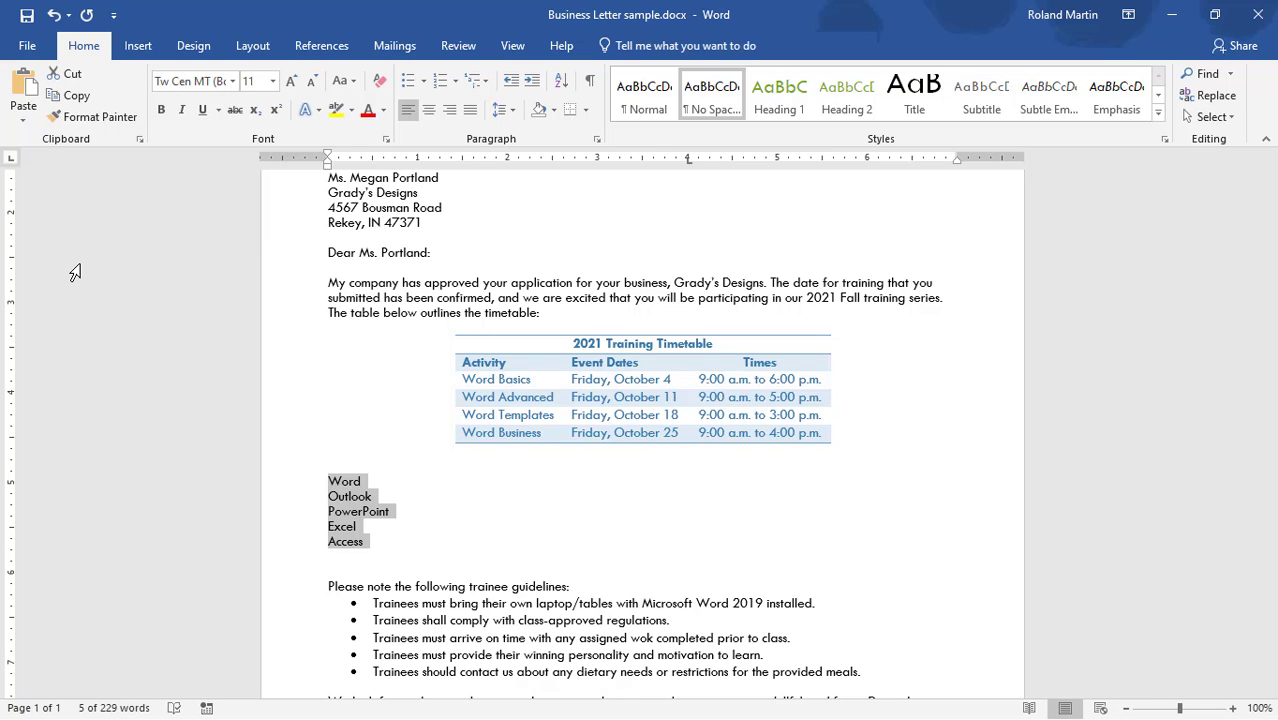
pyautogui.hotkey('ctrl', 'z')
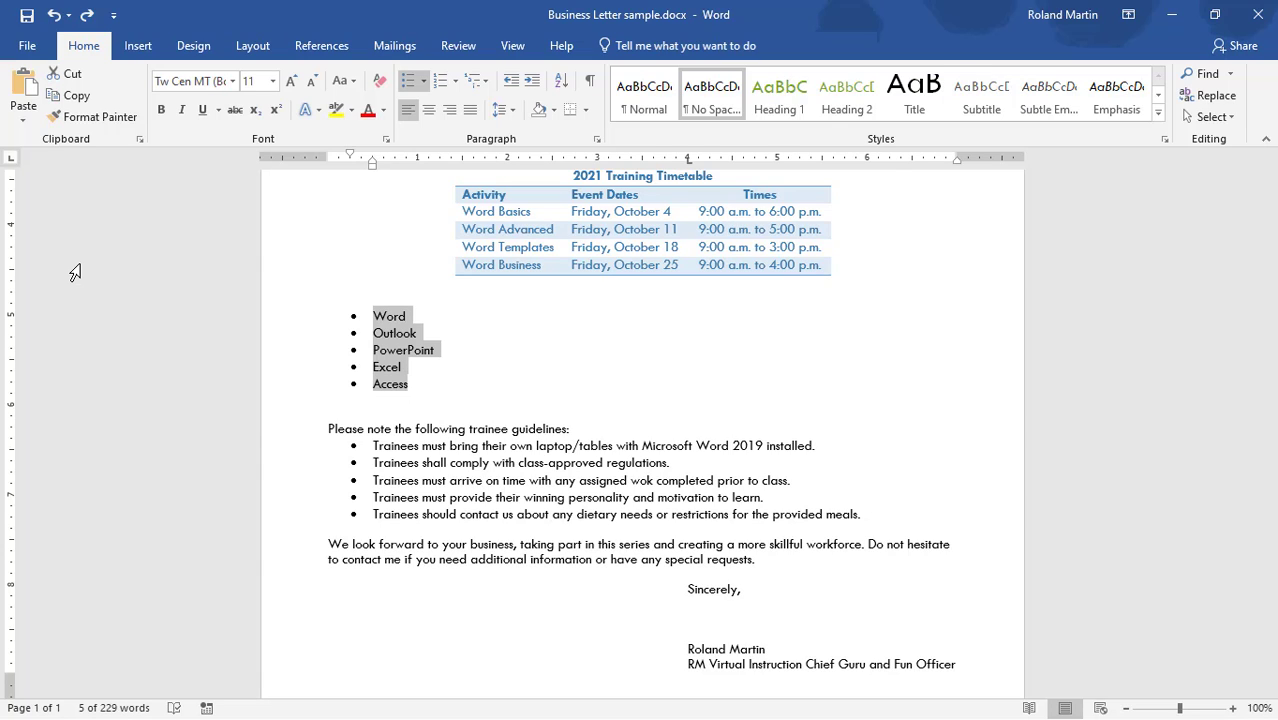
# Delete the bulleted list of program names beneath the timetable and clear its leftover indentation.
pyautogui.press('BackSpace')
pyautogui.press('BackSpace')
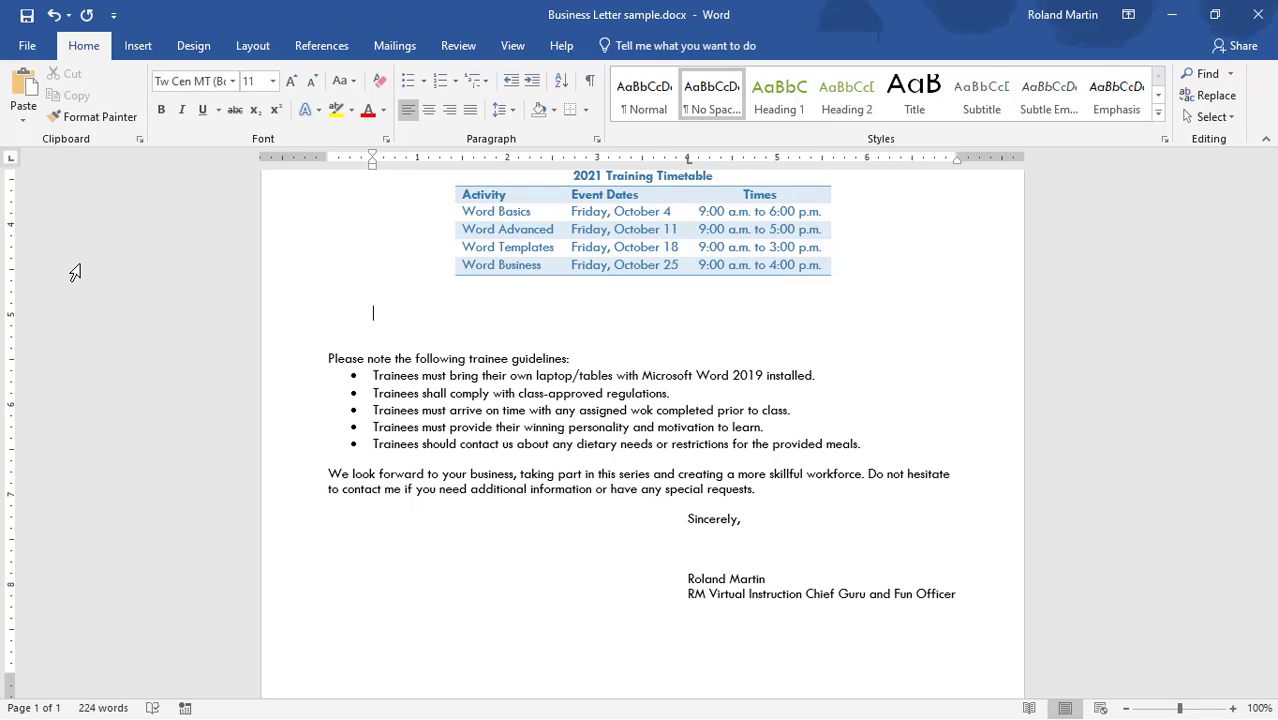
pyautogui.press('BackSpace')
# Insert a Continuous Block Process SmartArt graphic from the Process category in the blank space beneath the timetable.
pyautogui.click(145, 44)
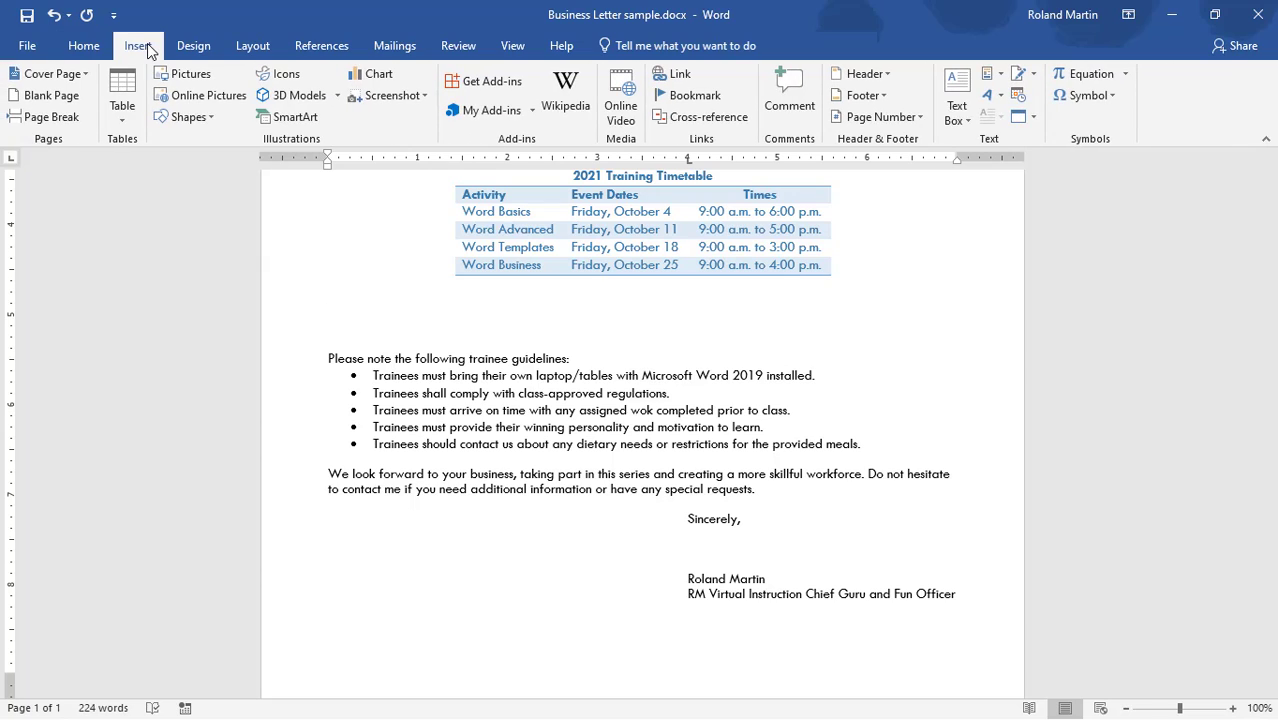
pyautogui.click(294, 117)
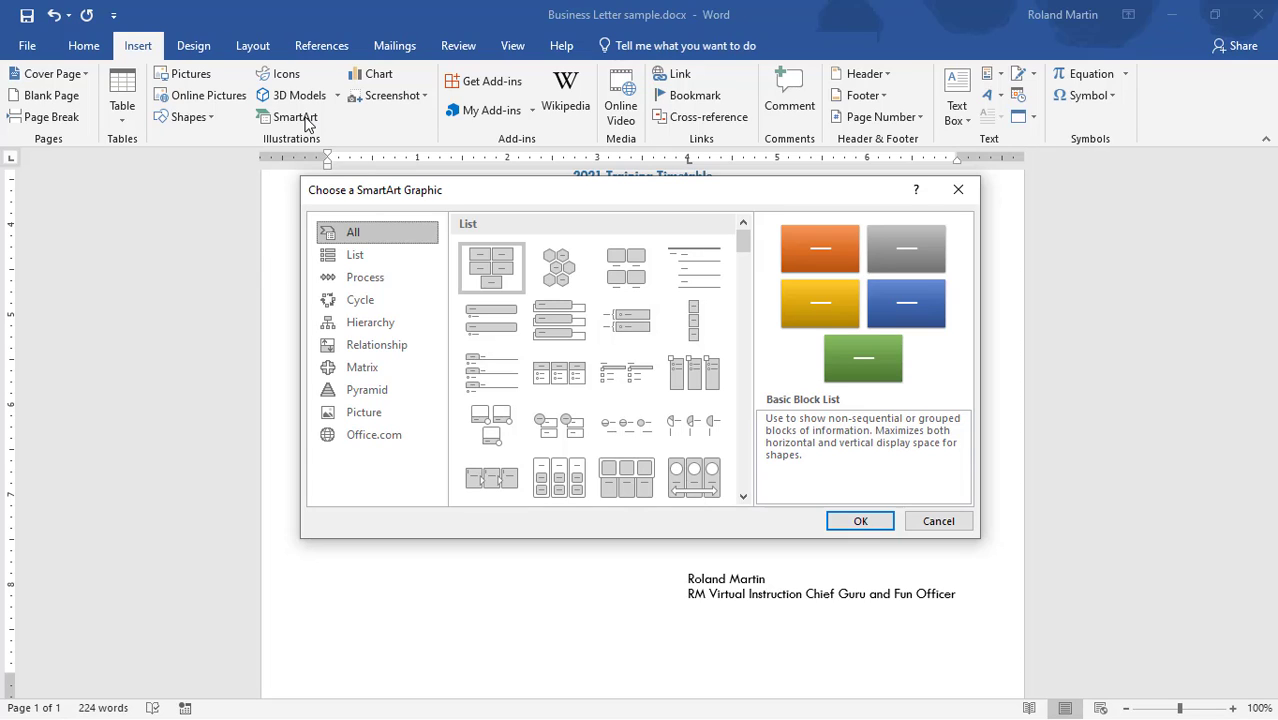
pyautogui.click(368, 281)
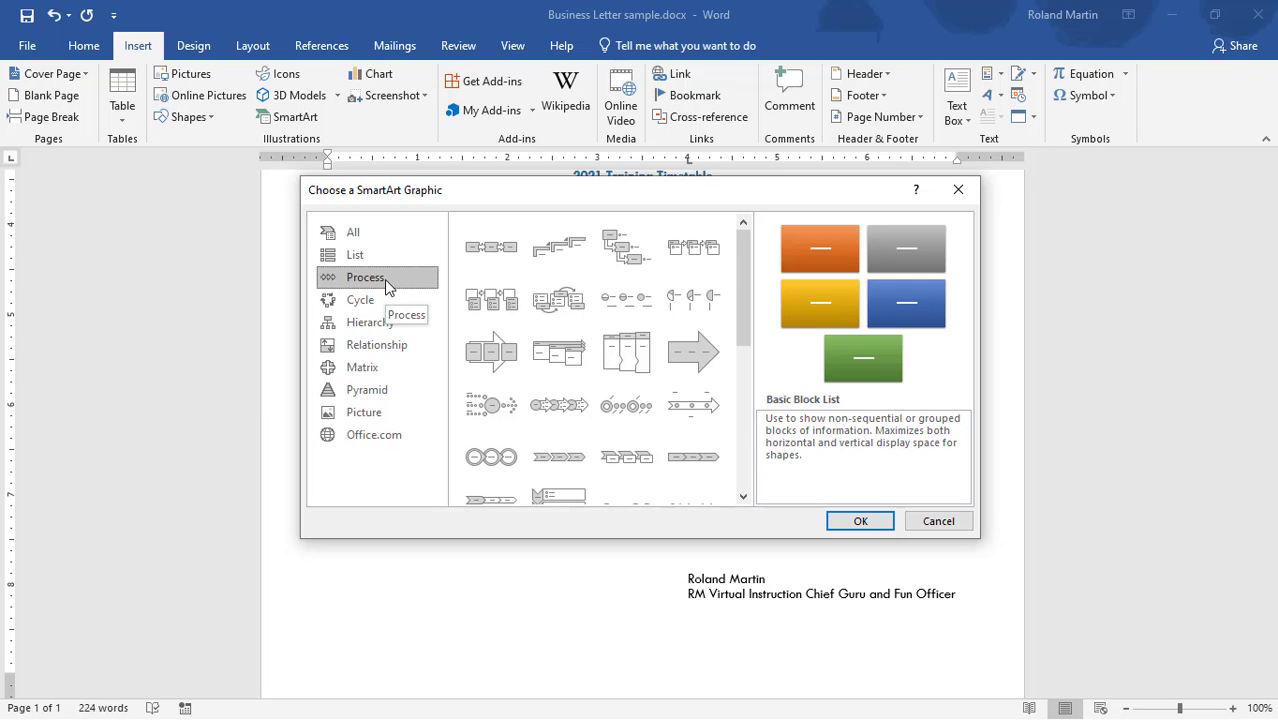
pyautogui.click(490, 349)
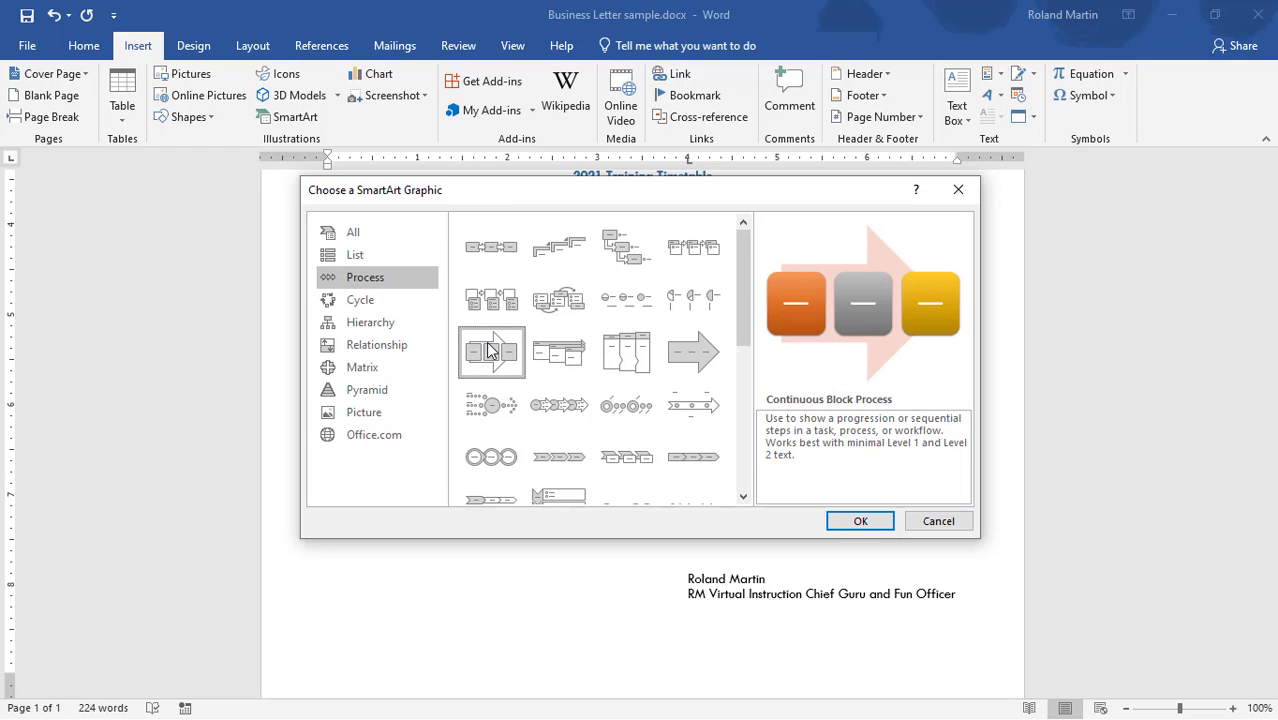
pyautogui.click(861, 523)
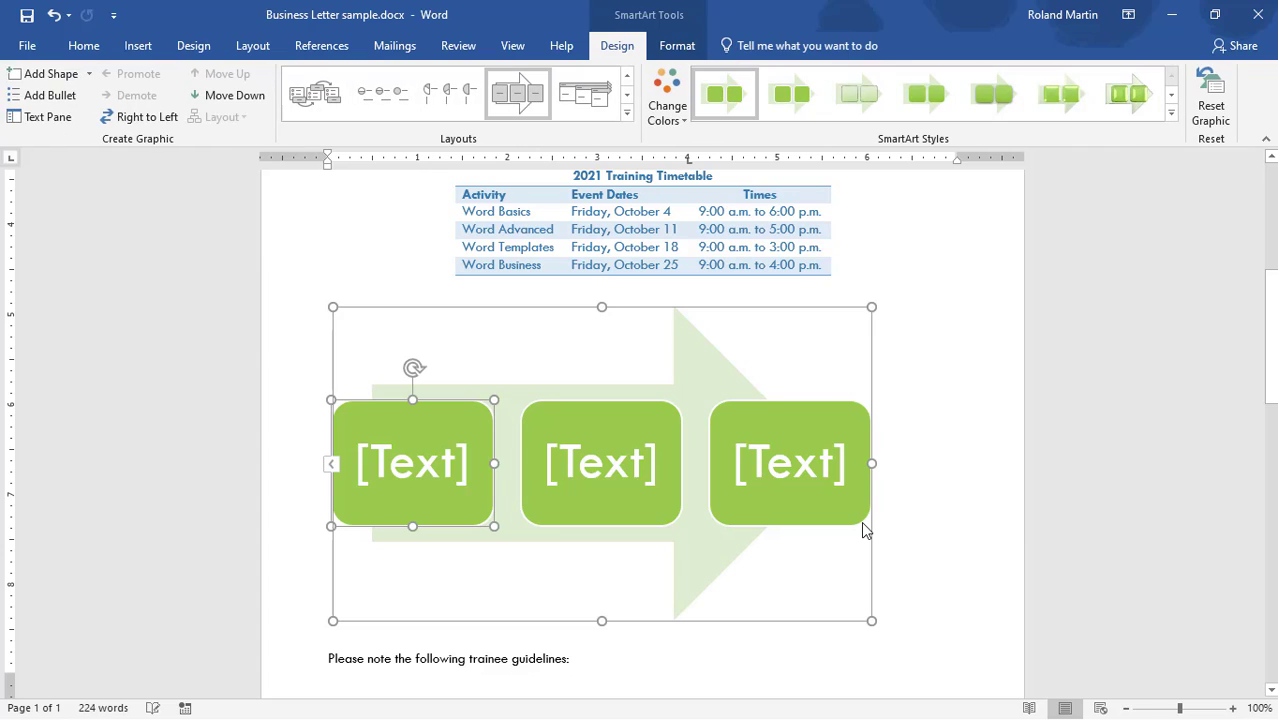